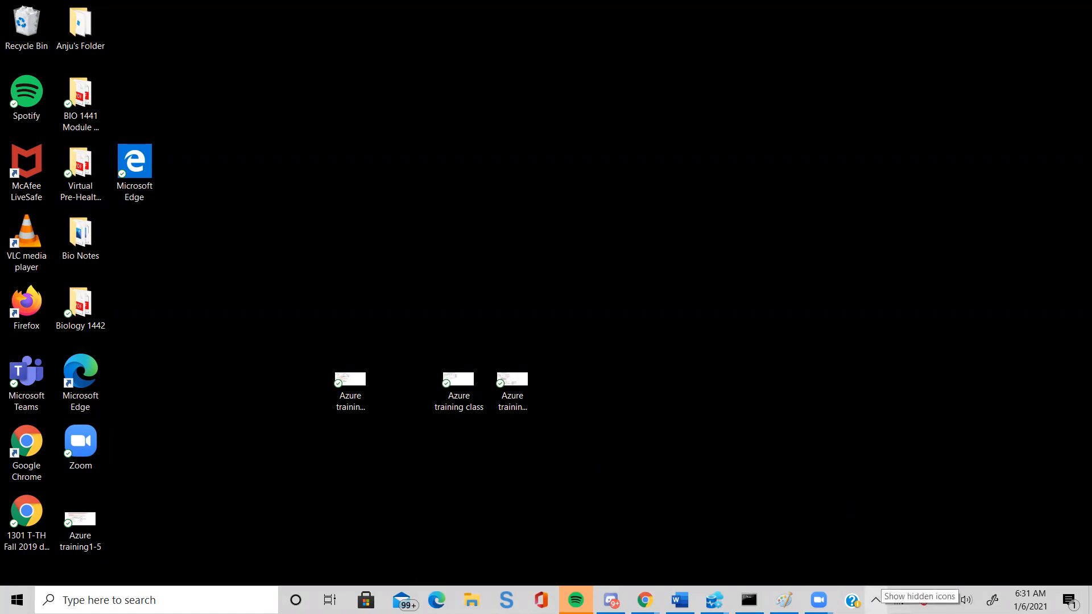
left_click(875, 600)
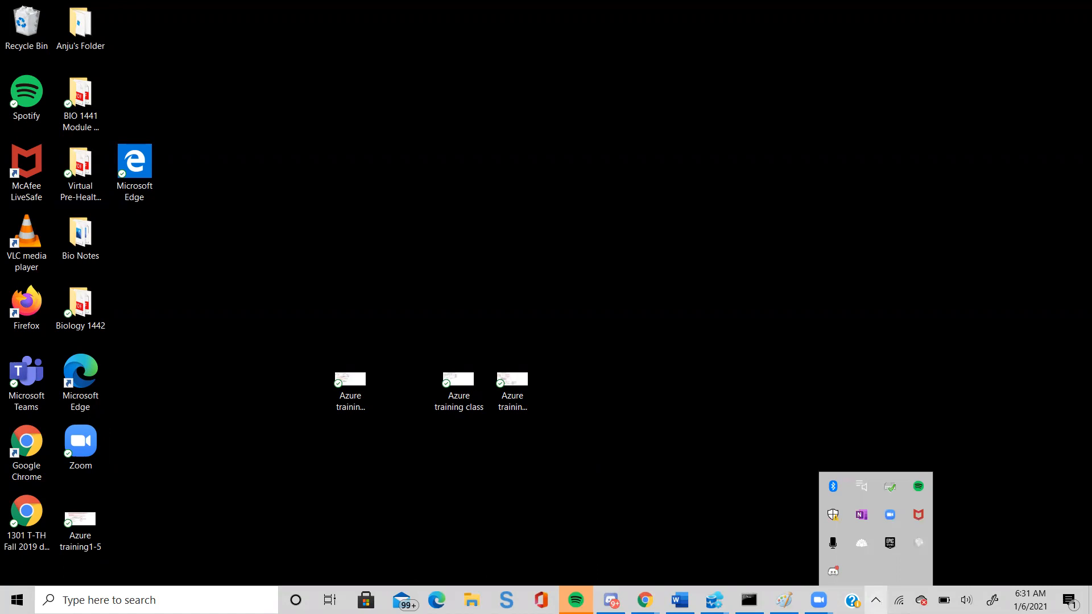
left_click(681, 521)
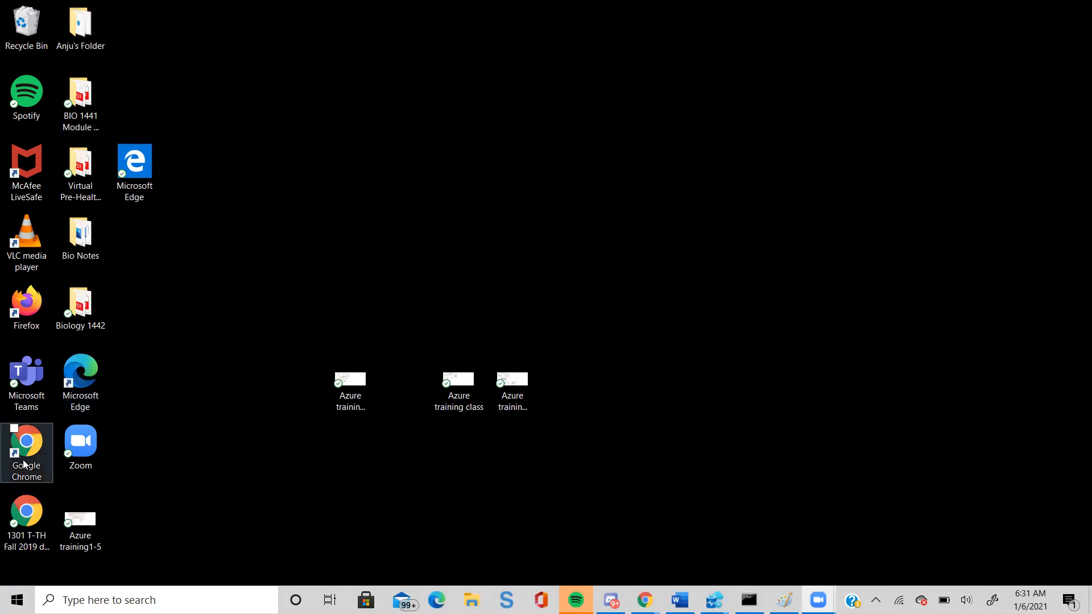
Switch to the Chrome window with the Azure portal and reload the expired session.
mouse_move(644, 600)
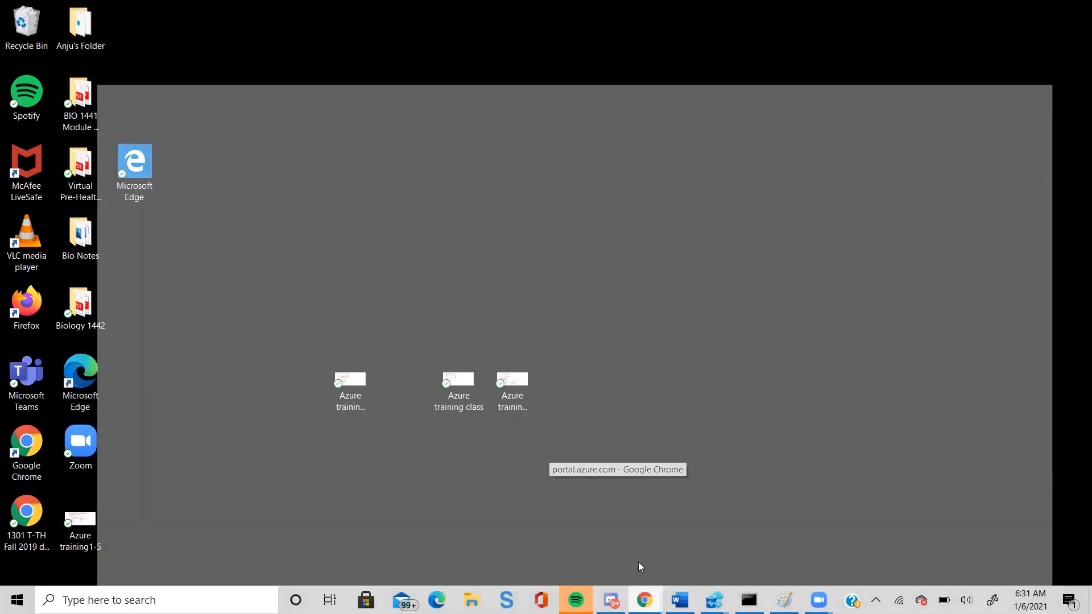
left_click(637, 562)
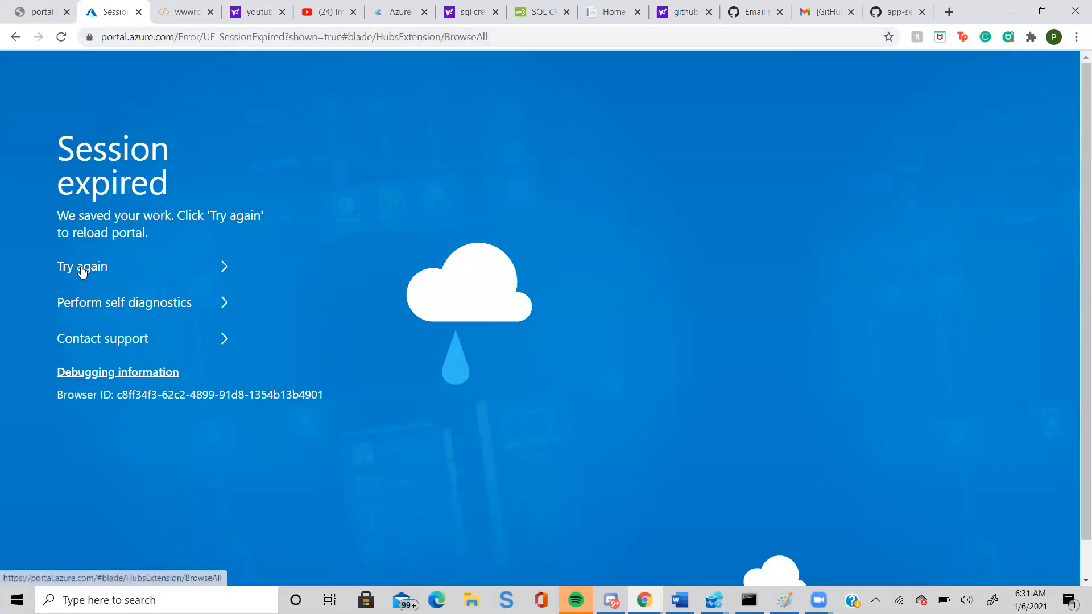
left_click(82, 268)
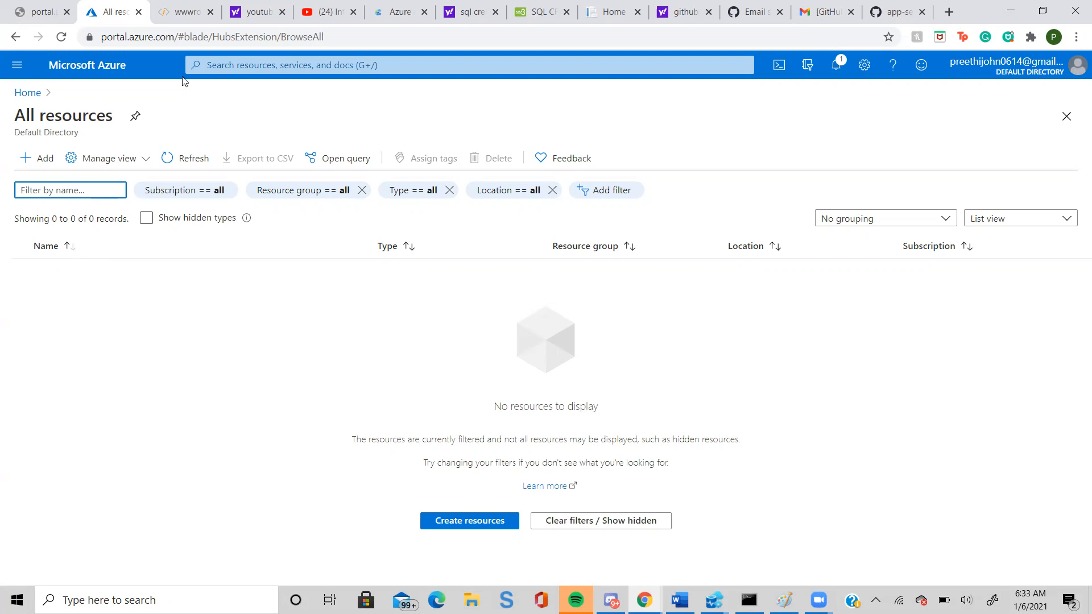
left_click(220, 61)
right_click(221, 61)
type("https://techplace.azurewebsites.net")
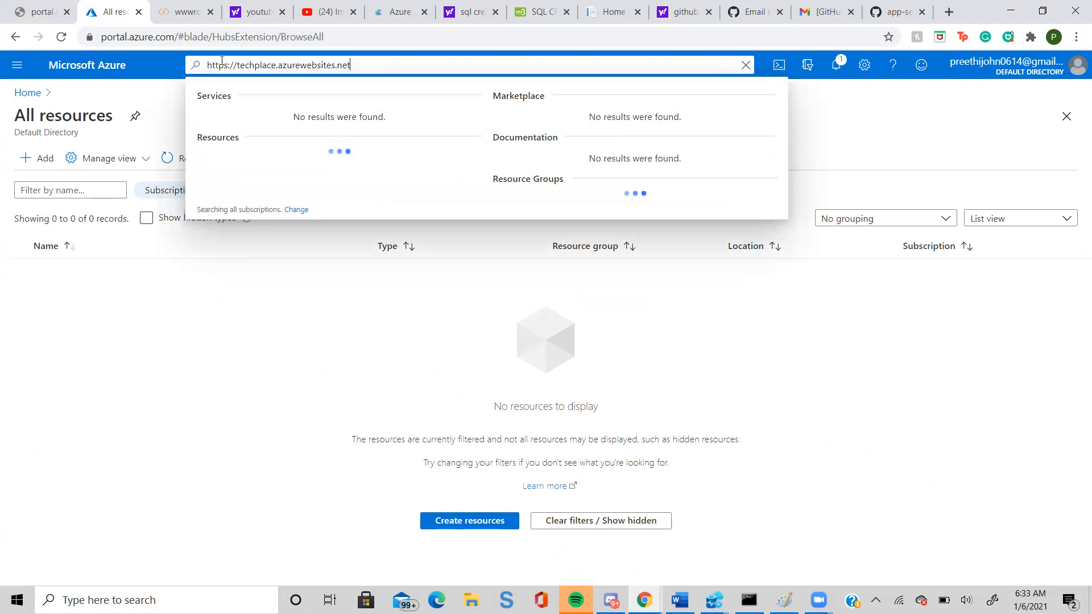
double_click(222, 61)
key("BackSpace")
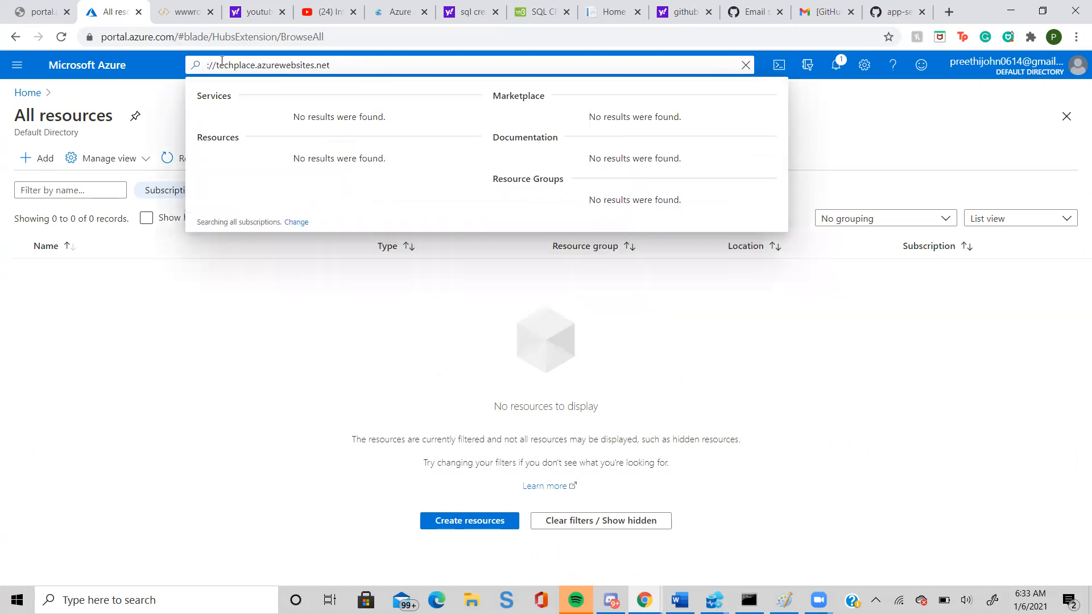
Search the portal for "app services", open App Services and start creating a new web app.
left_click_drag(358, 59, 167, 158)
type("app ")
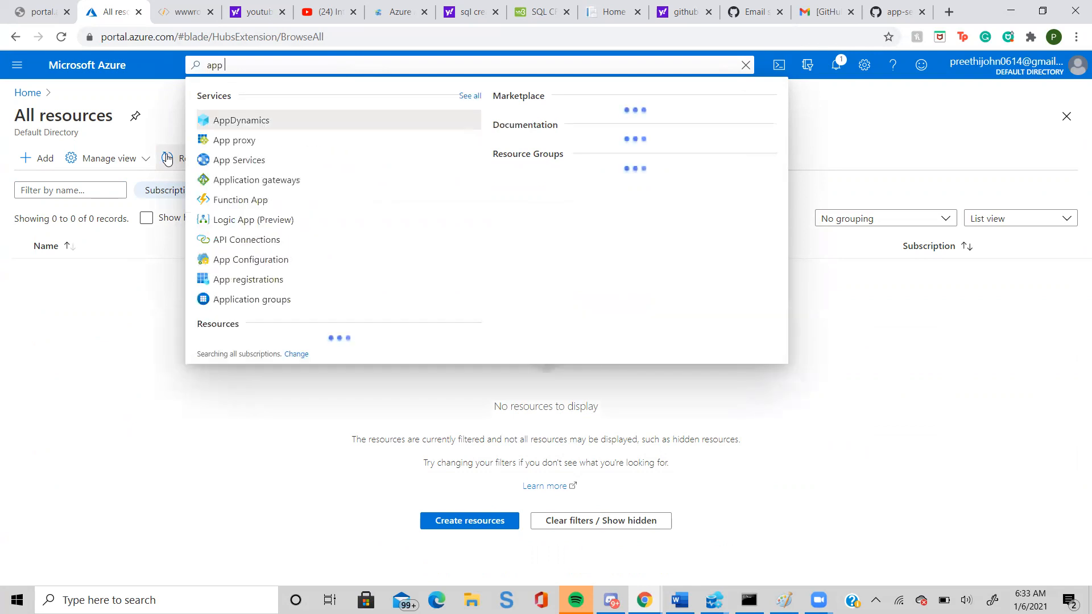
type("servi")
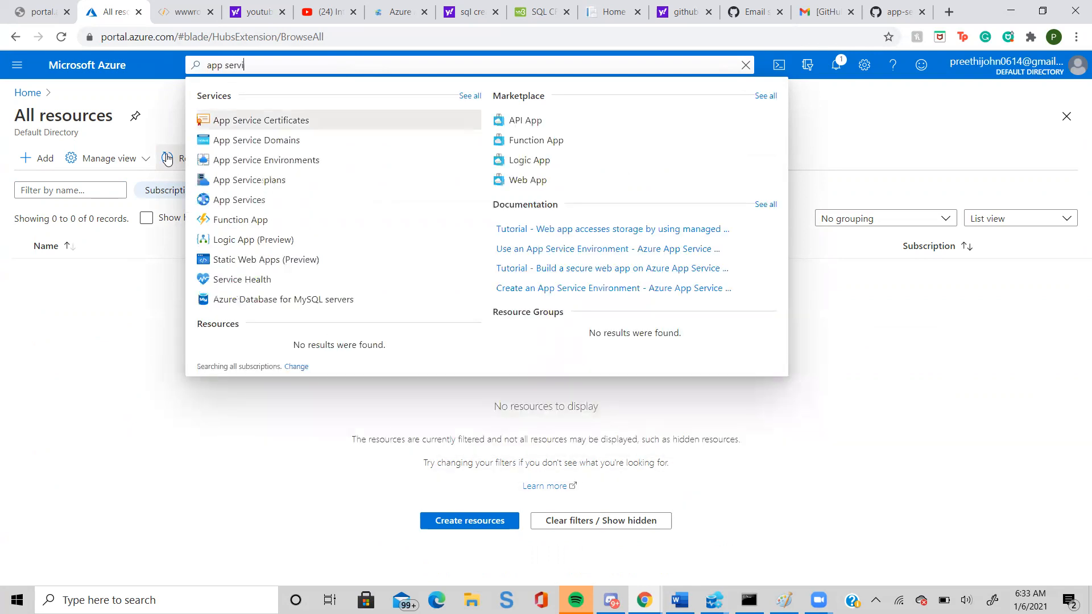
type("ces")
key("Return")
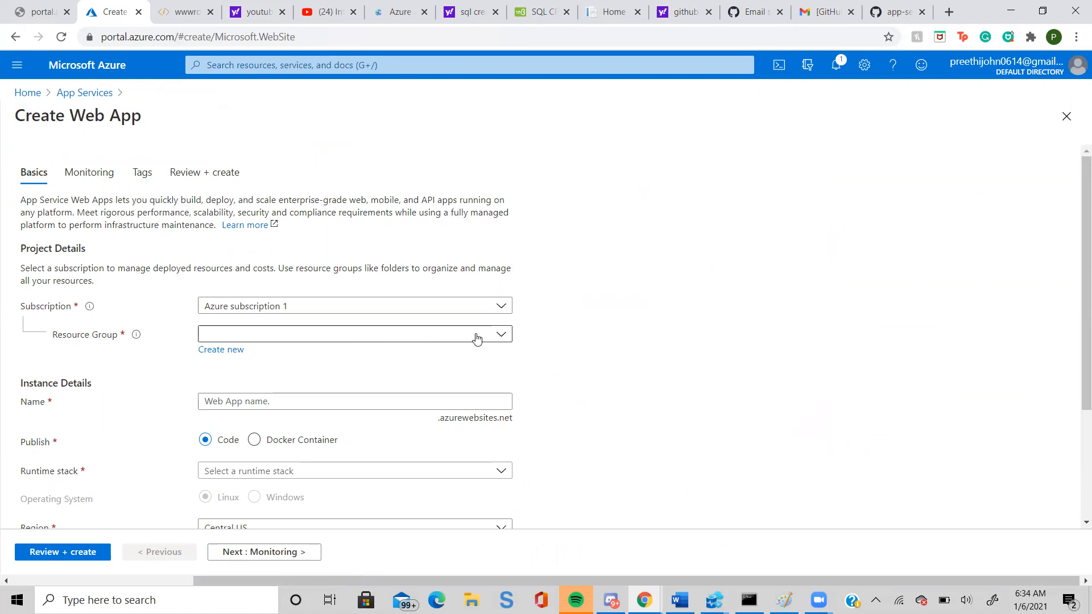
Assign the web app to the existing resource group named after the account owner and name the app techpledge.
left_click(495, 337)
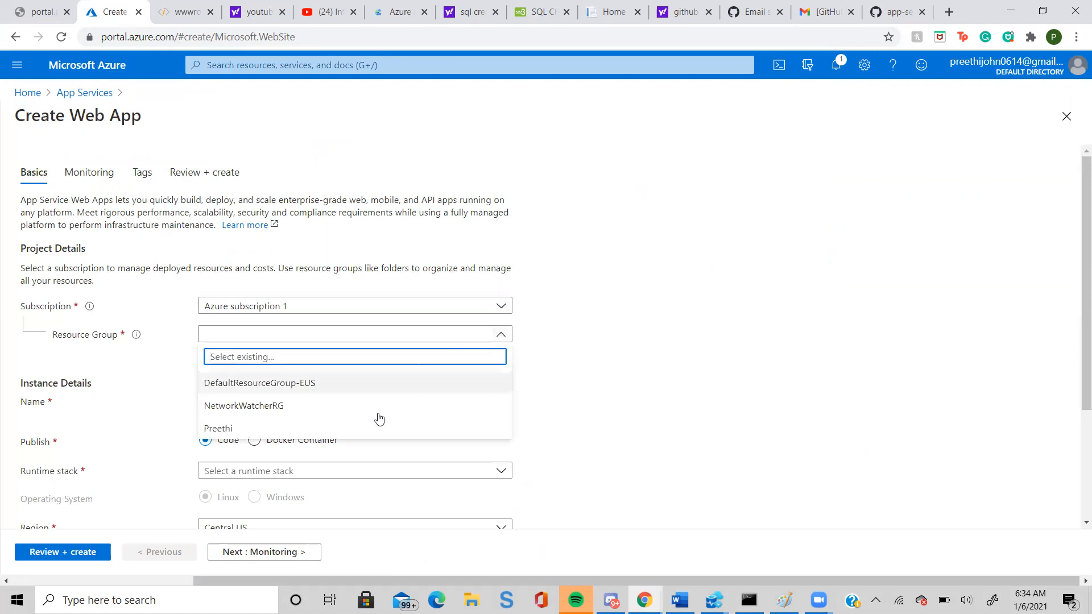
left_click(338, 436)
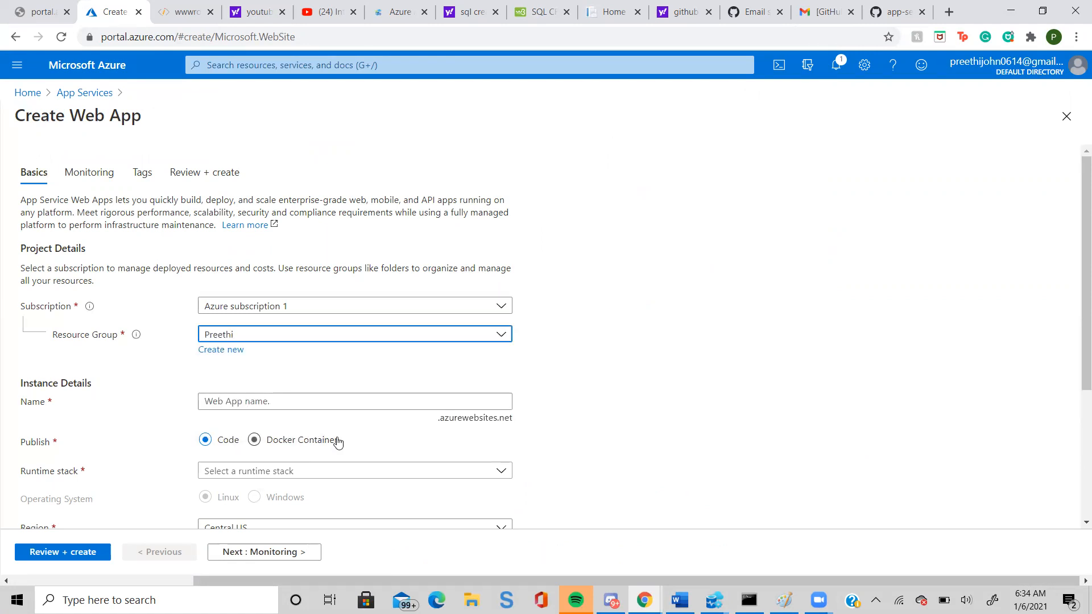
left_click(307, 403)
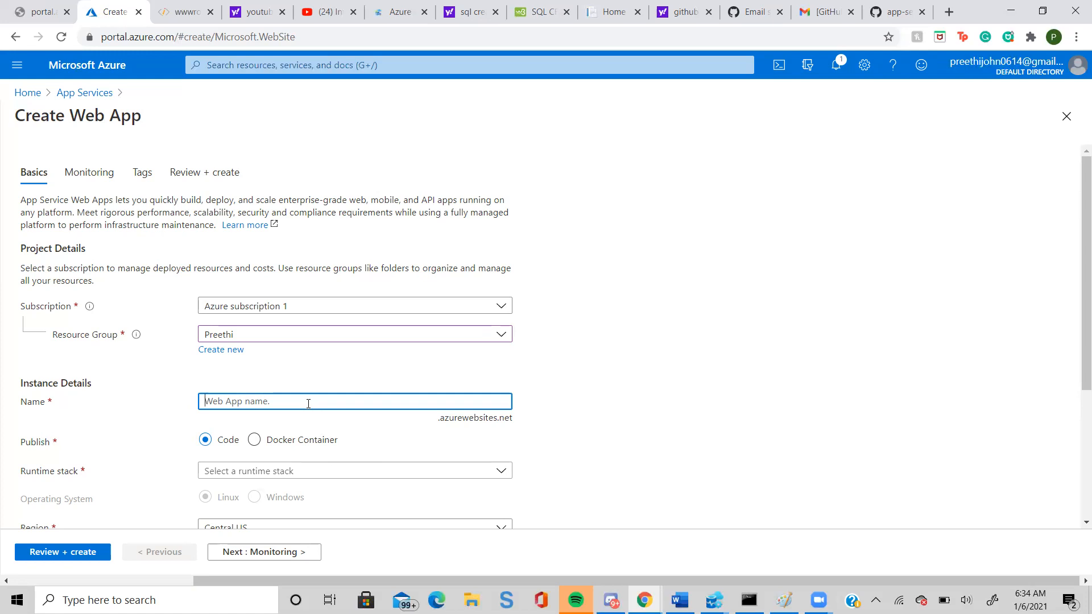
type("techp;ed")
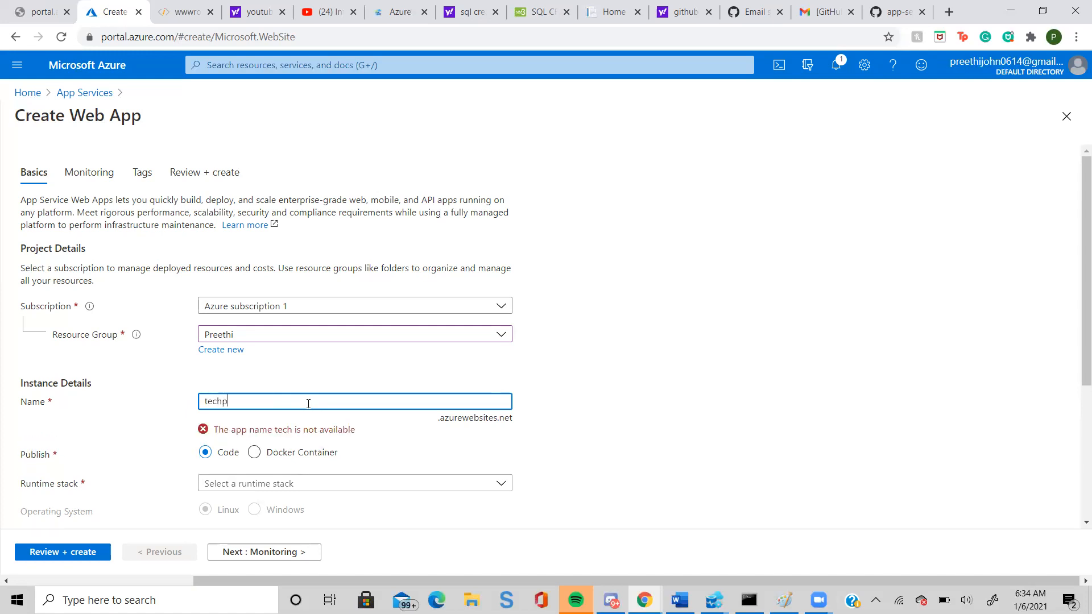
key("BackSpace")
key("BackSpace")
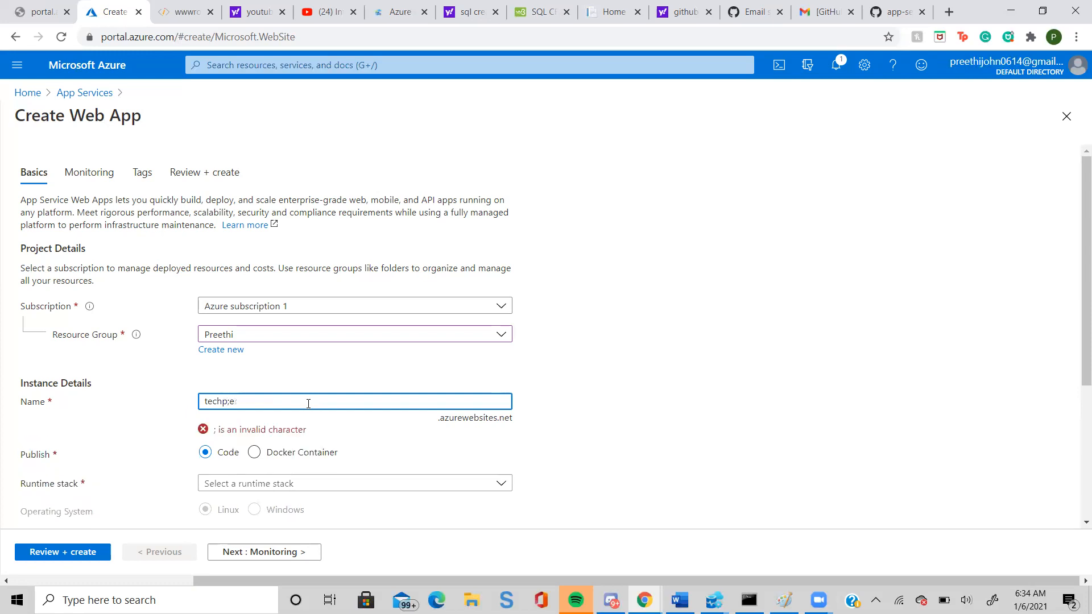
key("BackSpace")
type("ledg")
type("e")
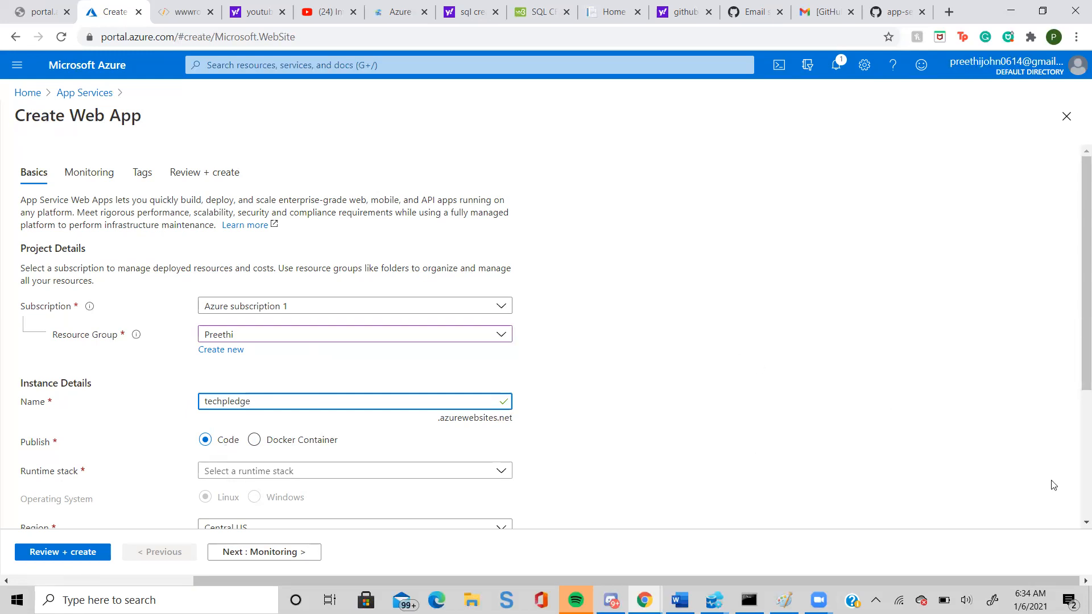
Set the web app's runtime stack to ASP.NET V4.8 and check the list of available regions.
scroll(1074, 520, "down", 2)
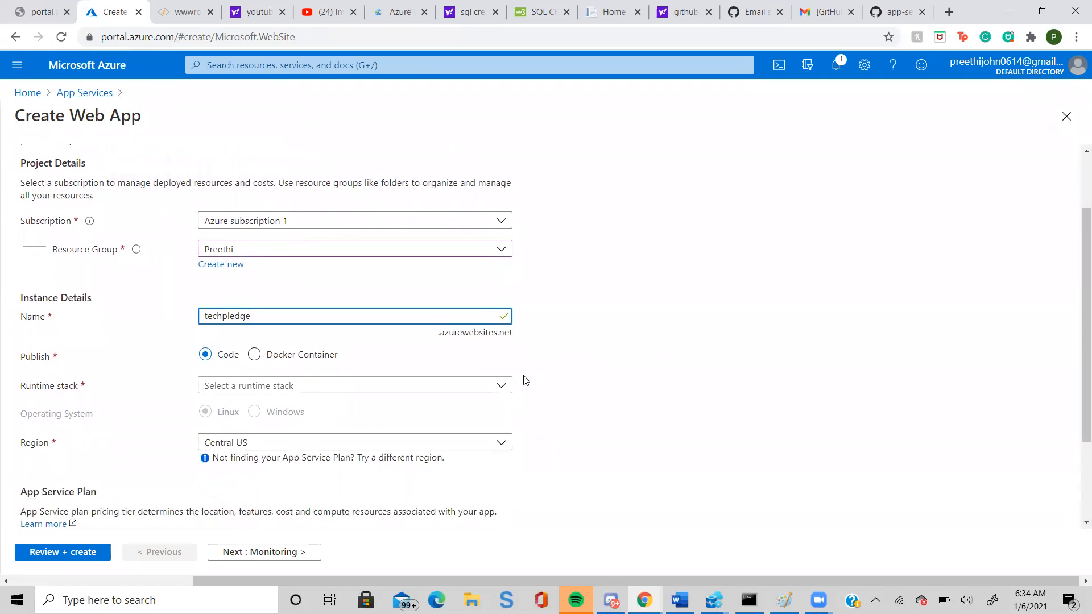
left_click(501, 385)
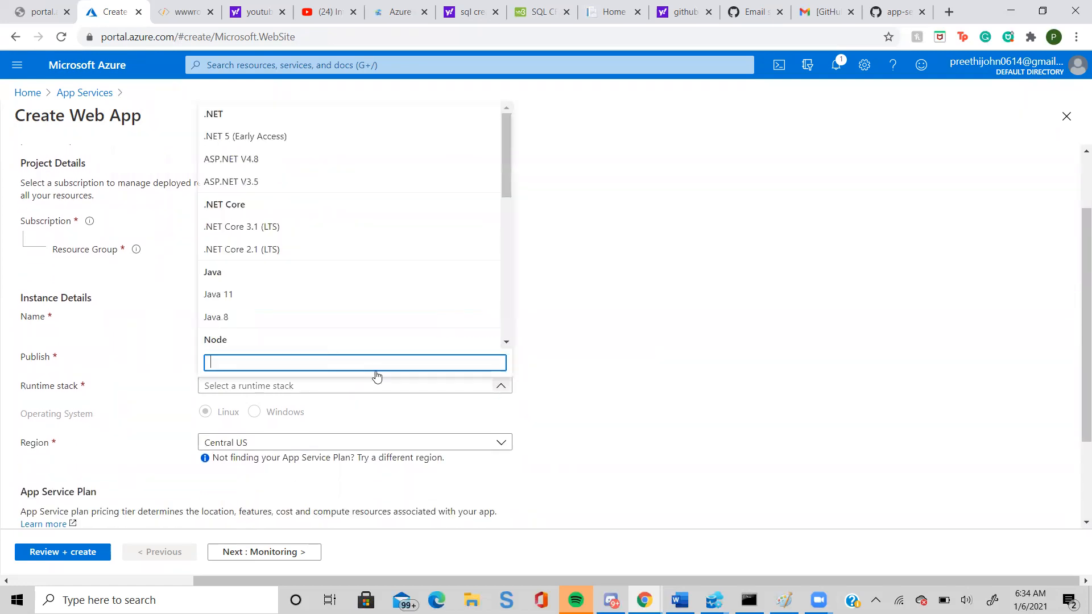
left_click(221, 137)
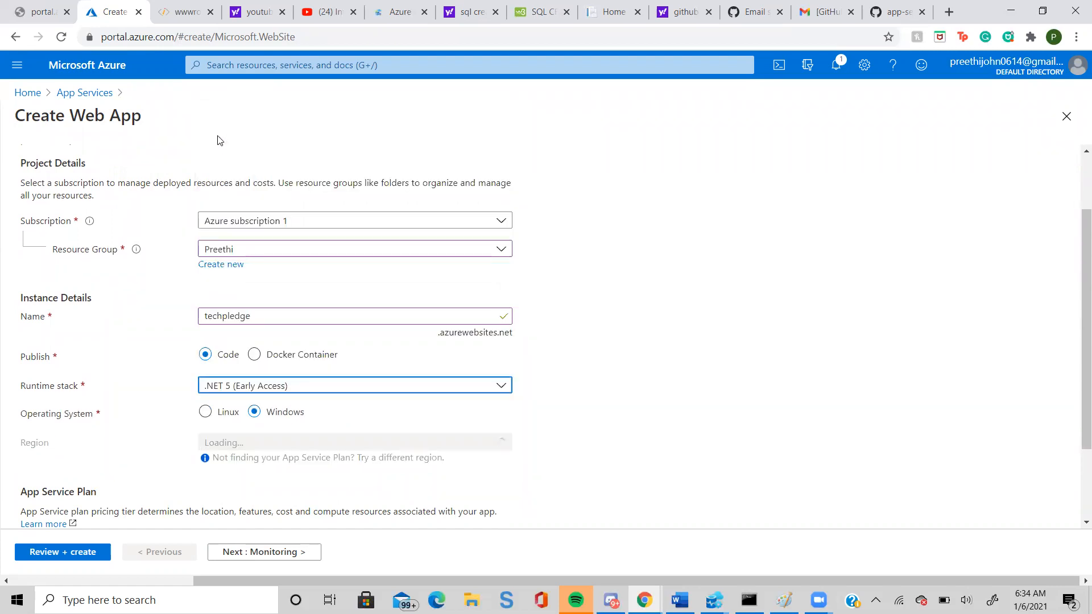
left_click(500, 387)
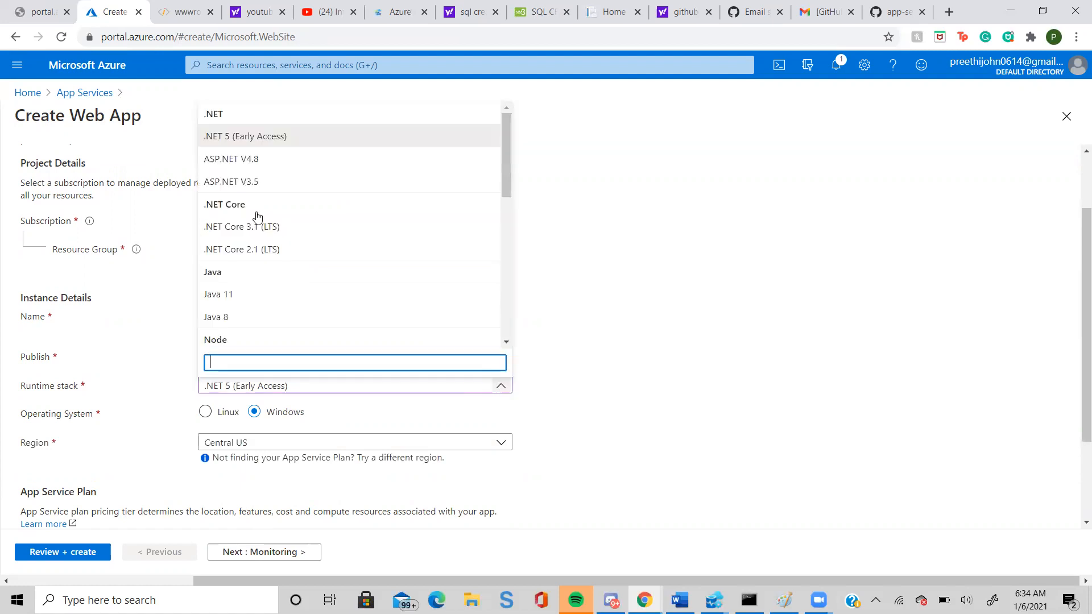
left_click(236, 164)
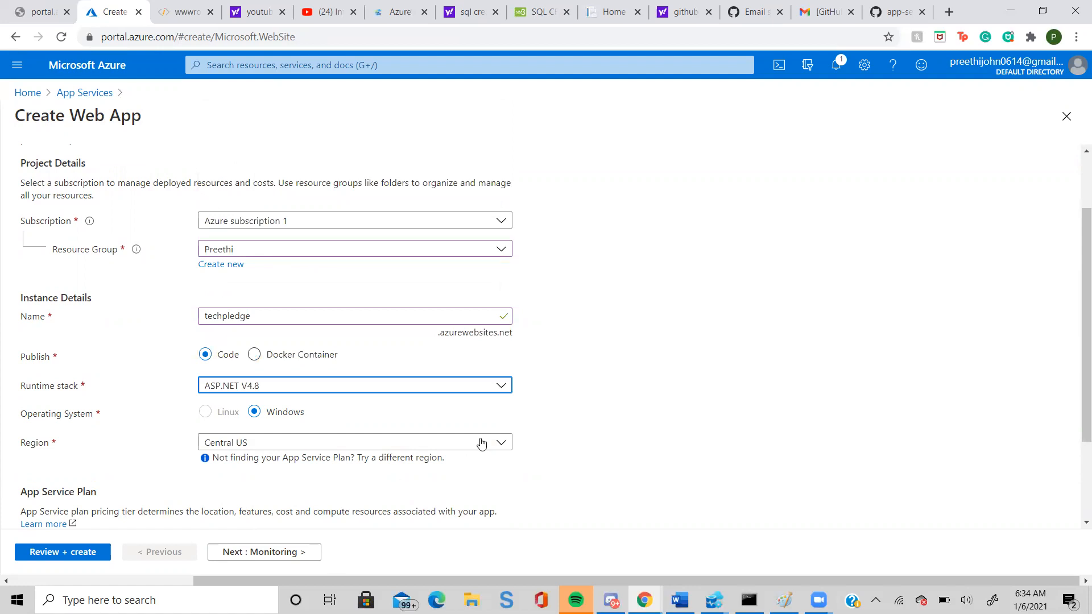
left_click(502, 442)
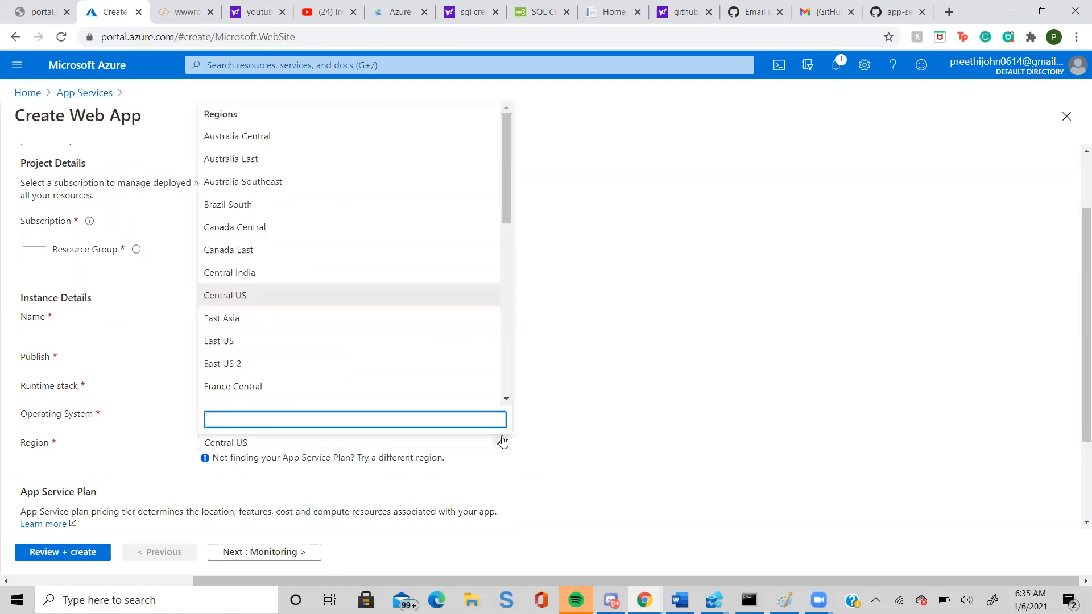
left_click(502, 441)
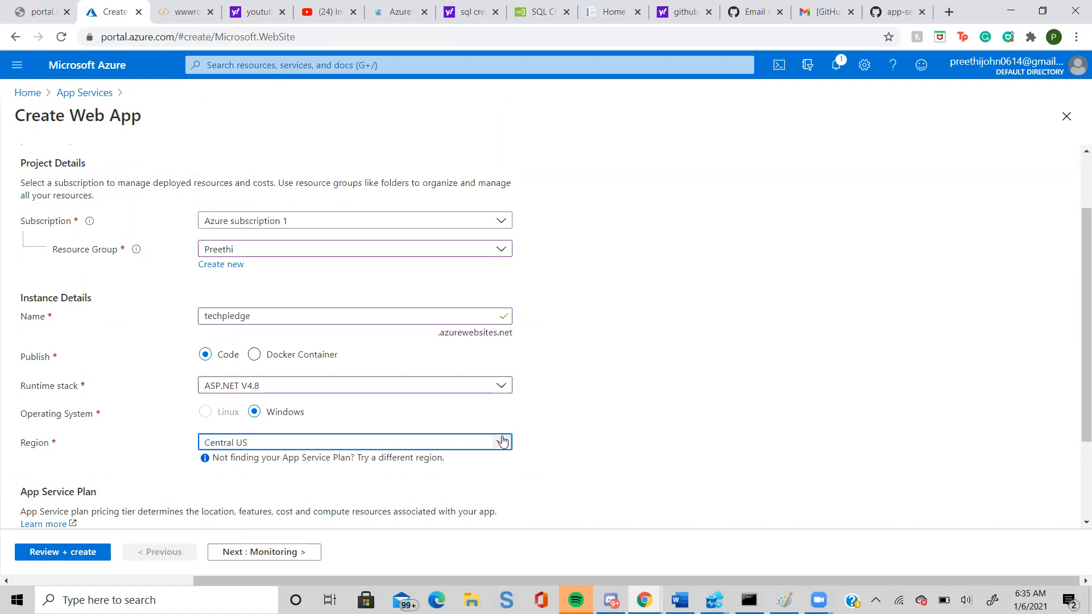
Go through the web app's monitoring and tags settings with their defaults, review the configuration and create the app.
left_click_drag(1076, 408, 1076, 467)
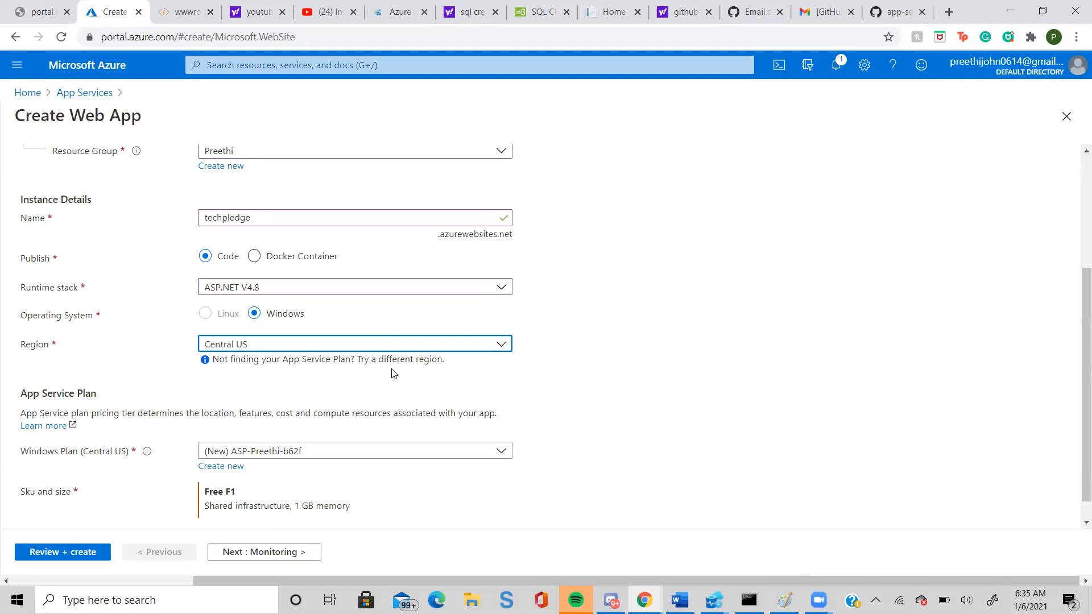
left_click(253, 552)
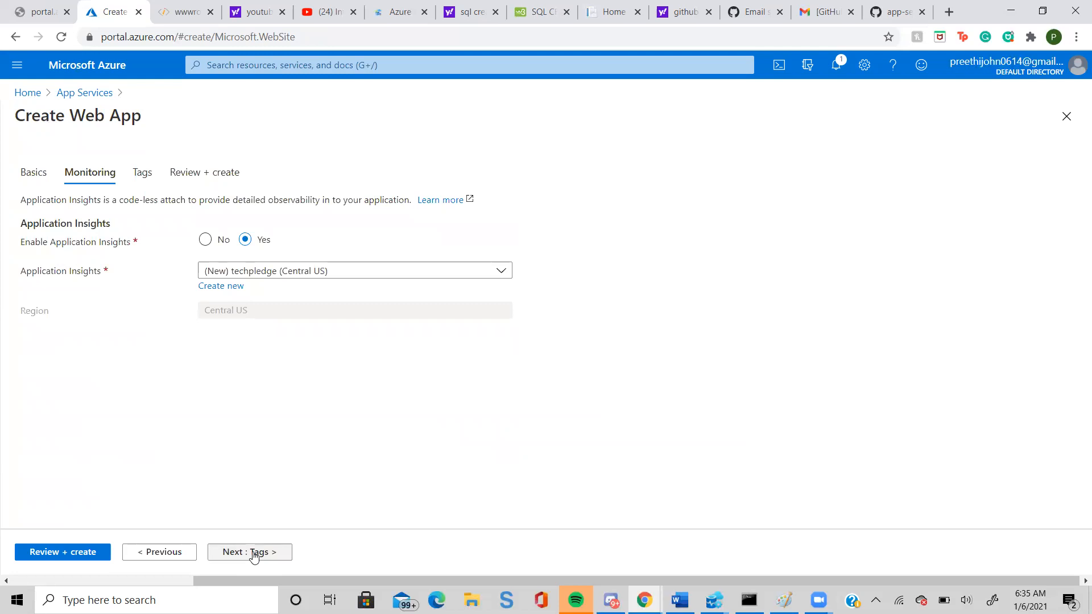
left_click(254, 554)
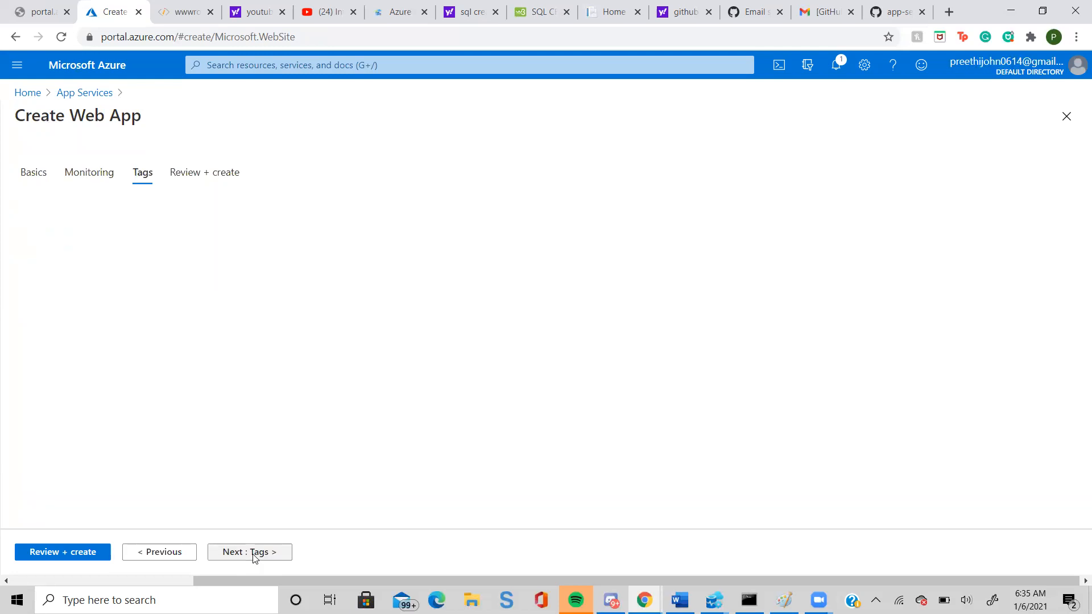
left_click(67, 554)
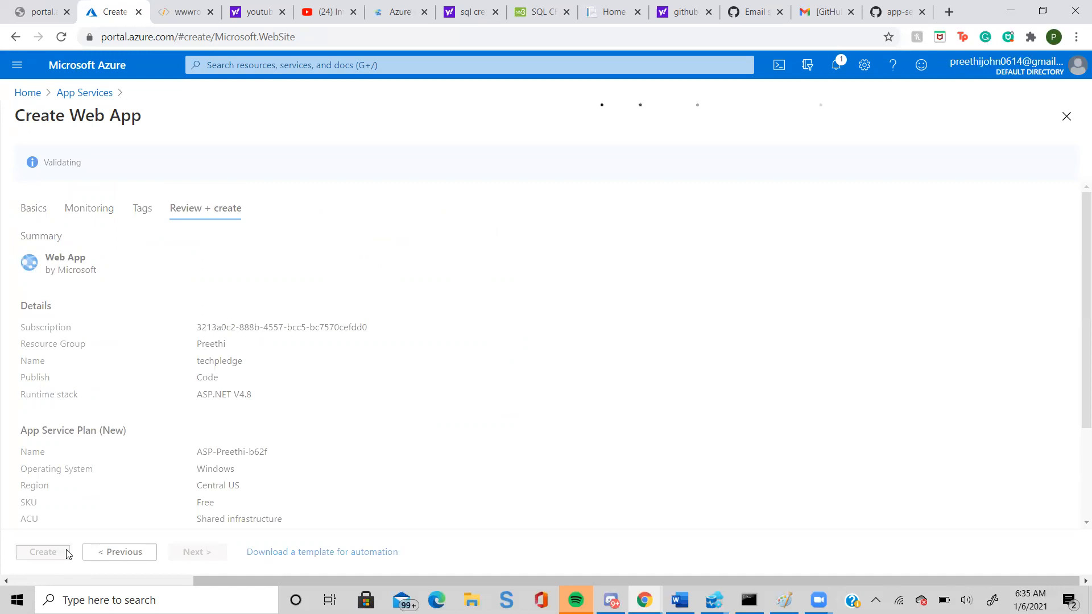
left_click(38, 558)
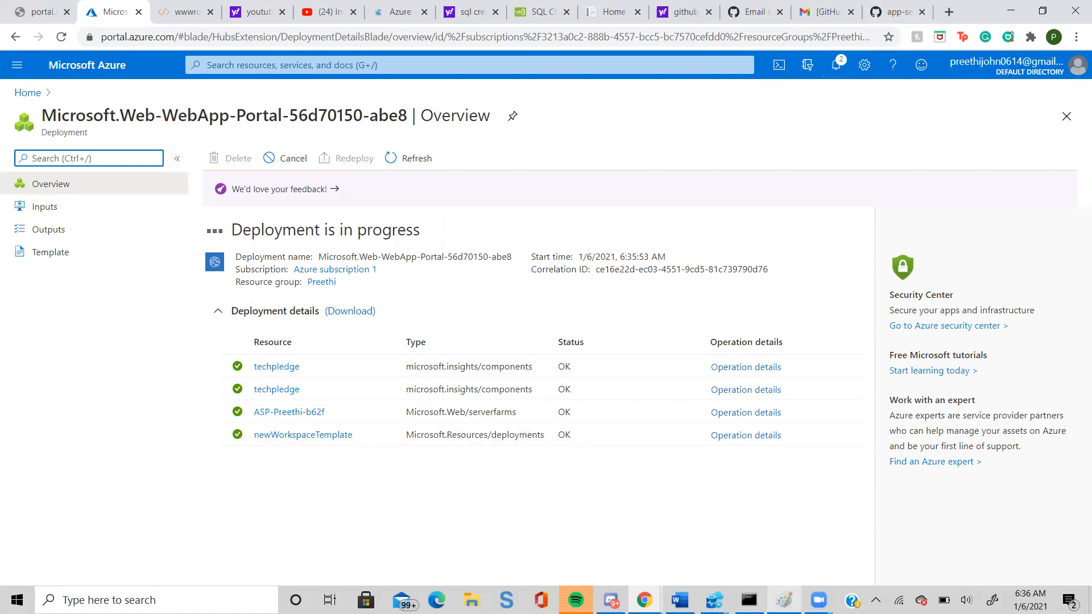
Switch to Paint to view the Azure training1-5 drawing of the deployment scenario.
left_click(784, 599)
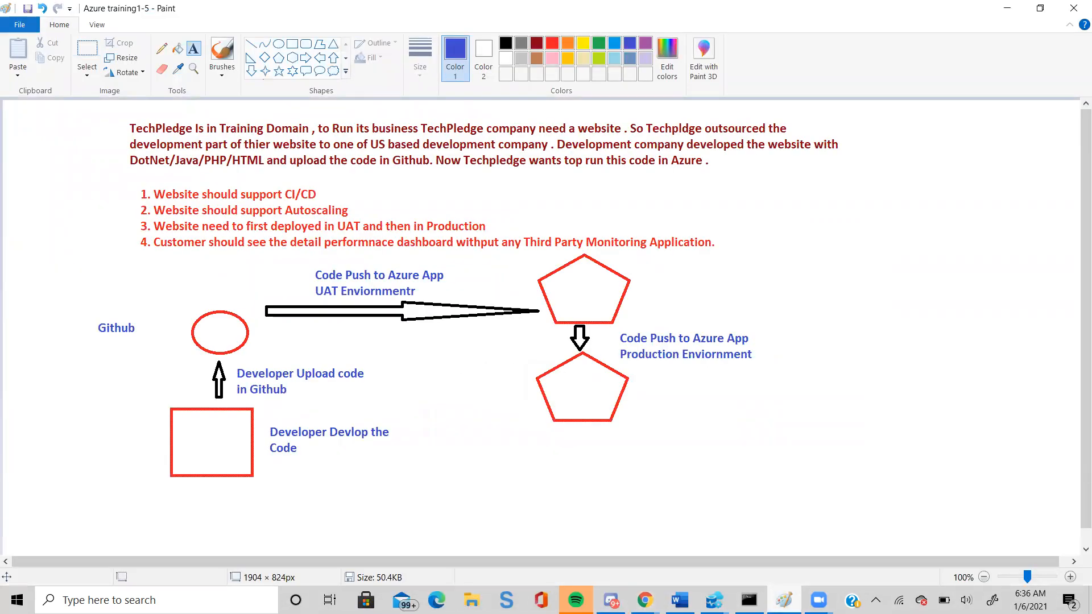
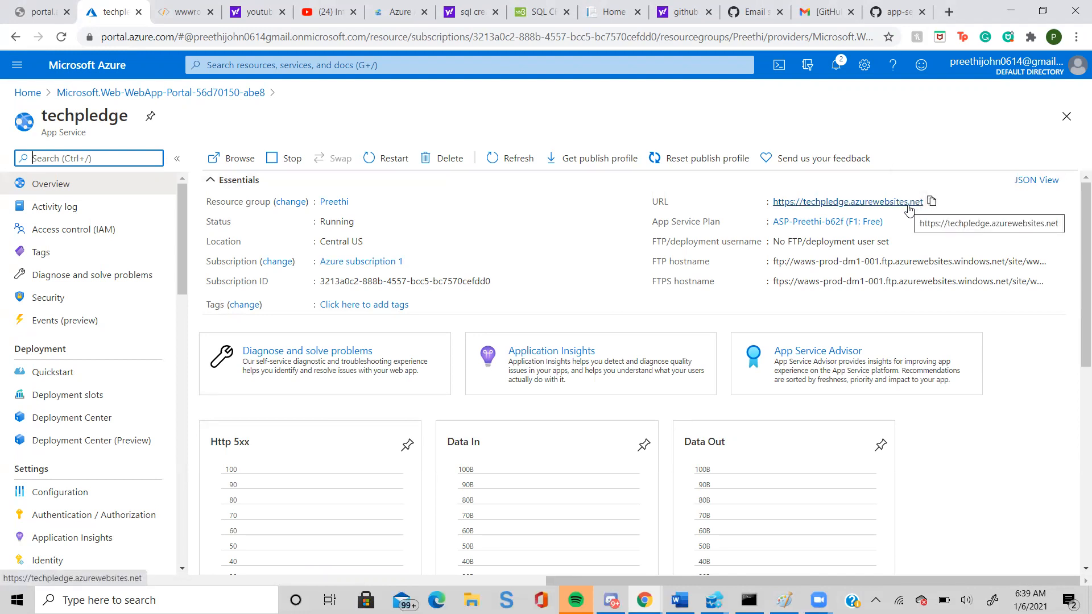
Open the techpledge website from its URL, return to the portal and view the app's deployment slots.
left_click(907, 206)
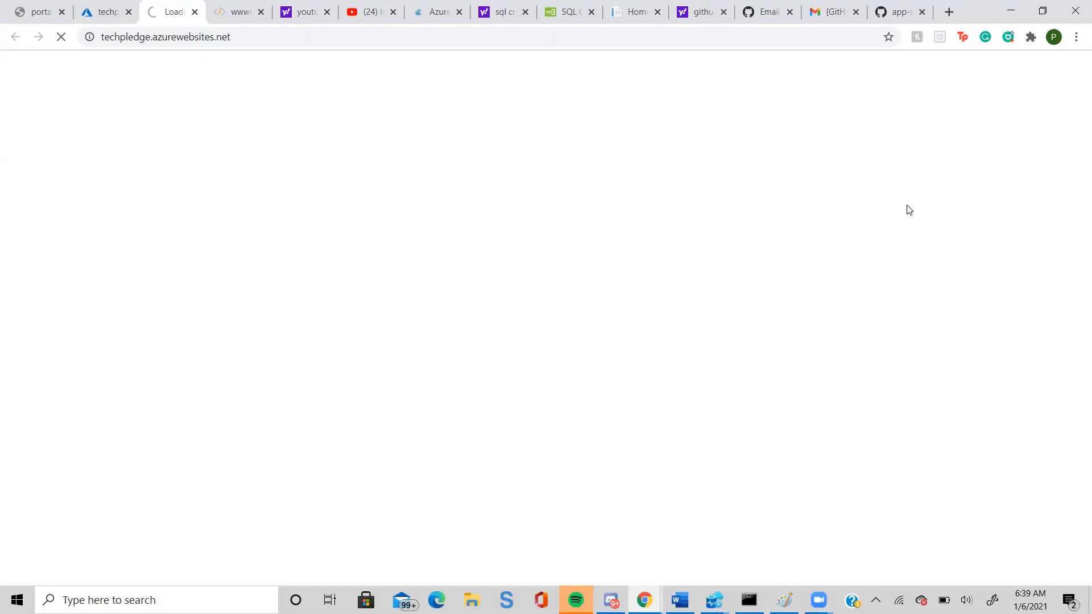
left_click(112, 20)
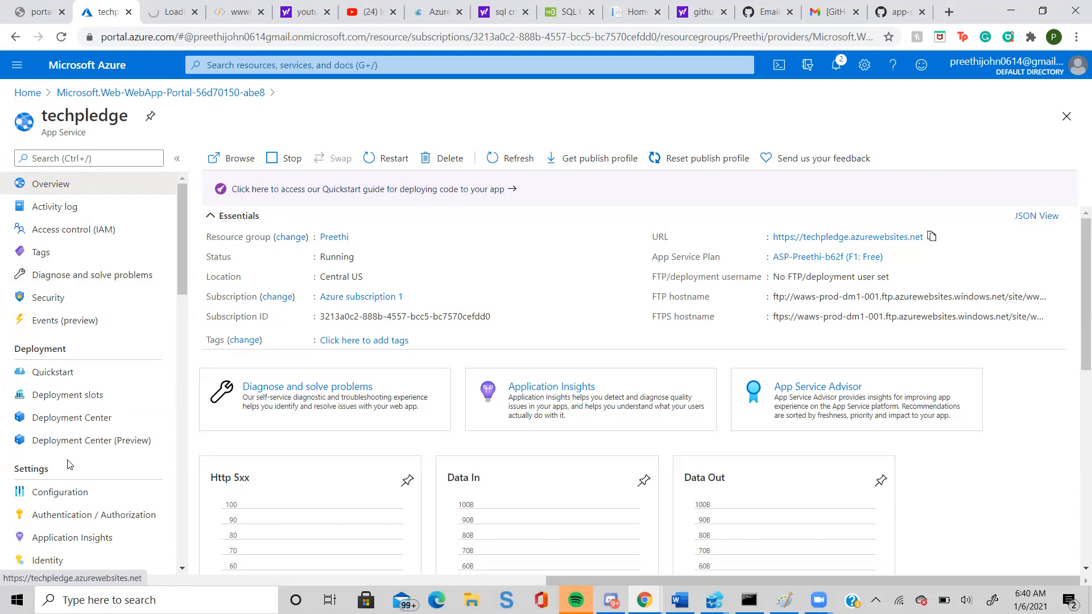
left_click(80, 402)
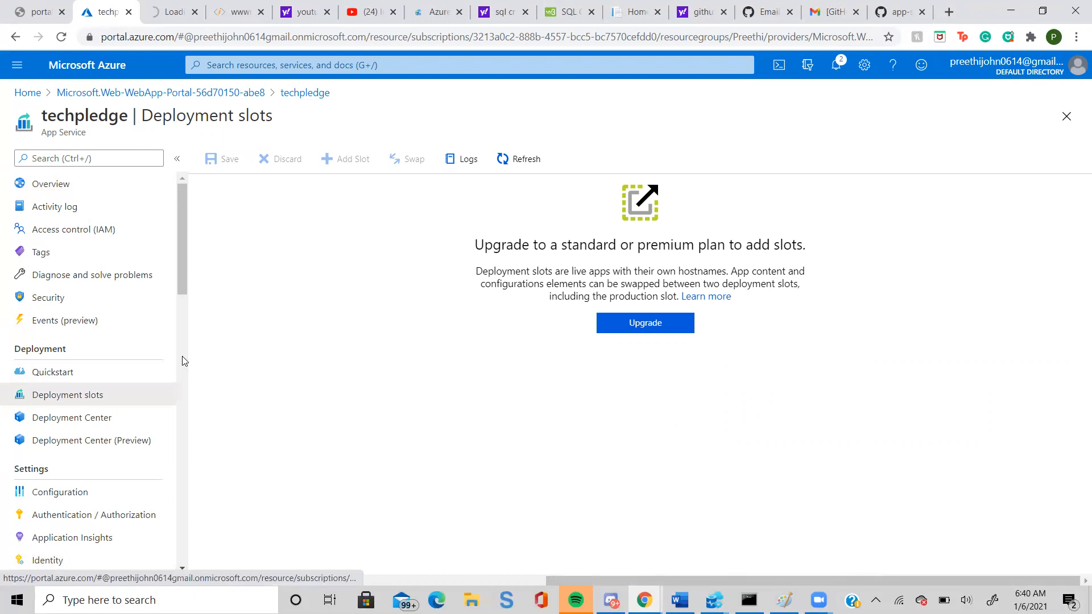
Scale up the techpledge App Service plan to the Production S1 pricing tier and apply the change.
scroll(175, 333, "down", 1)
scroll(174, 352, "down", 6)
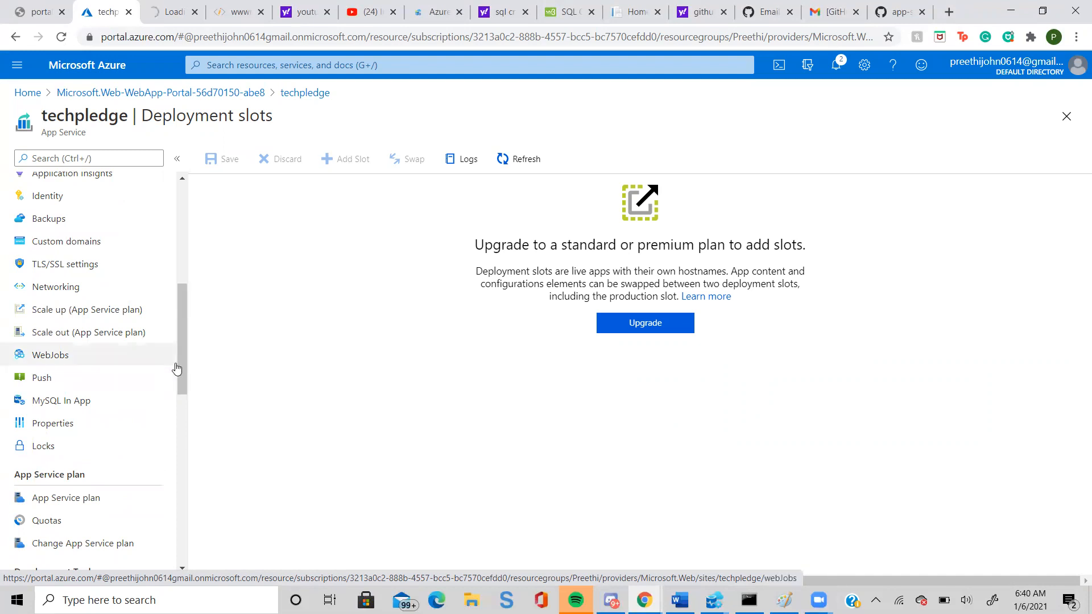
left_click_drag(182, 372, 176, 341)
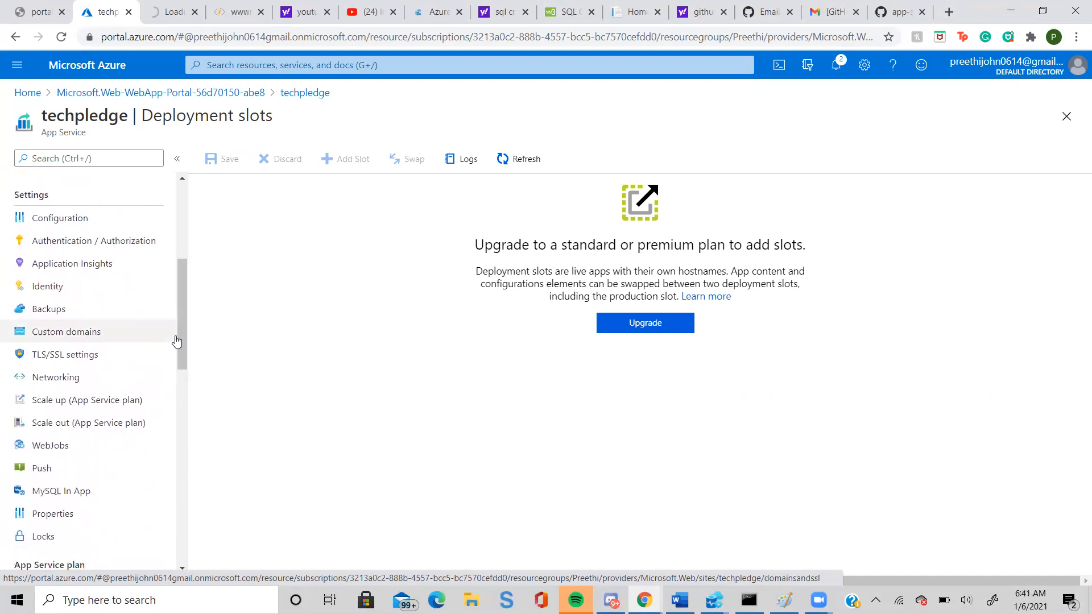
left_click(124, 403)
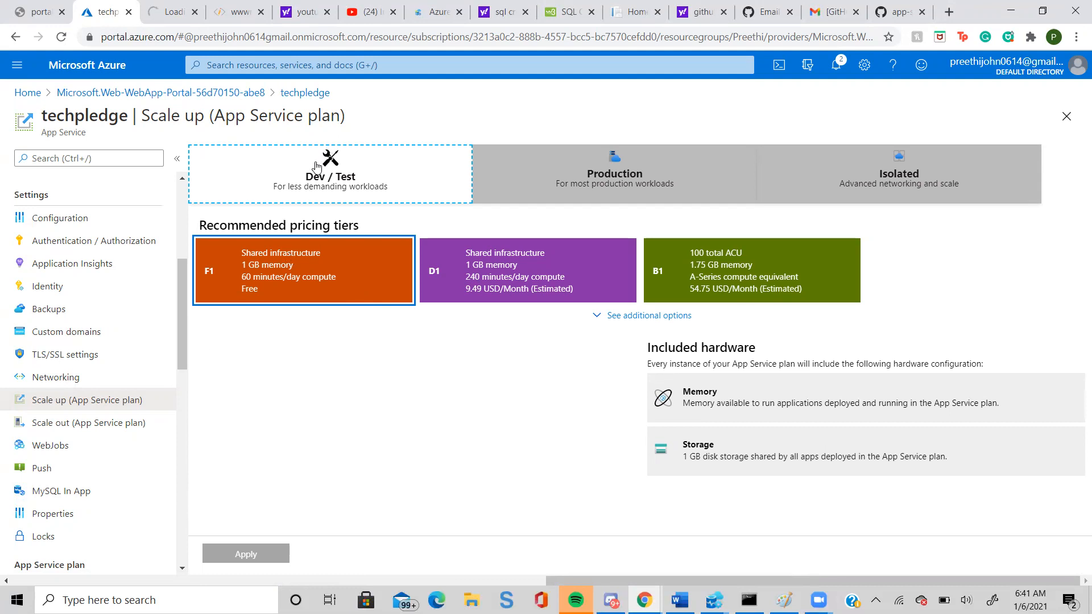
left_click(595, 191)
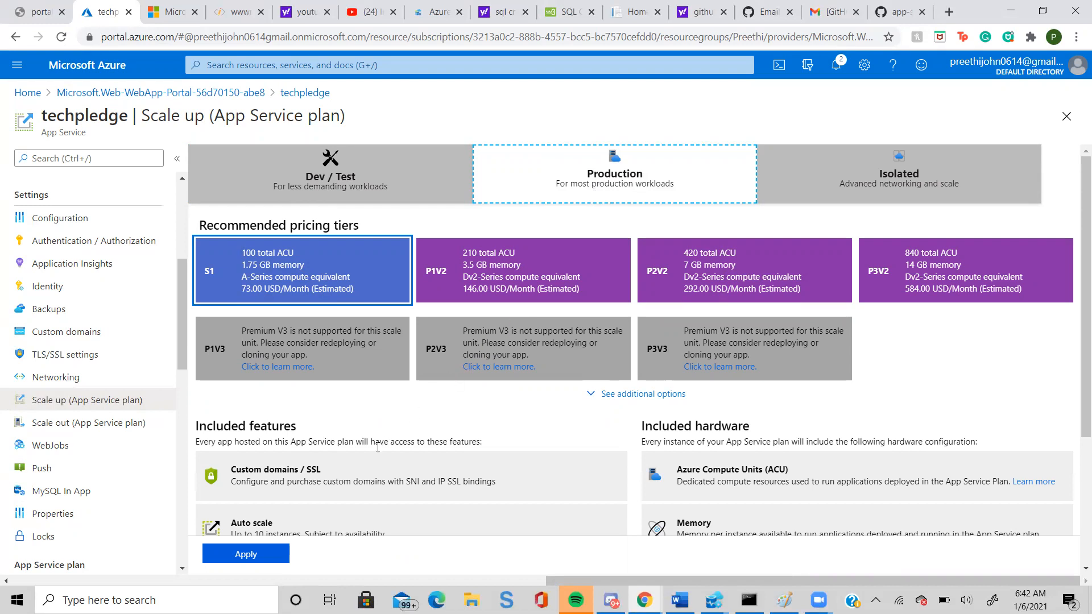
left_click(221, 557)
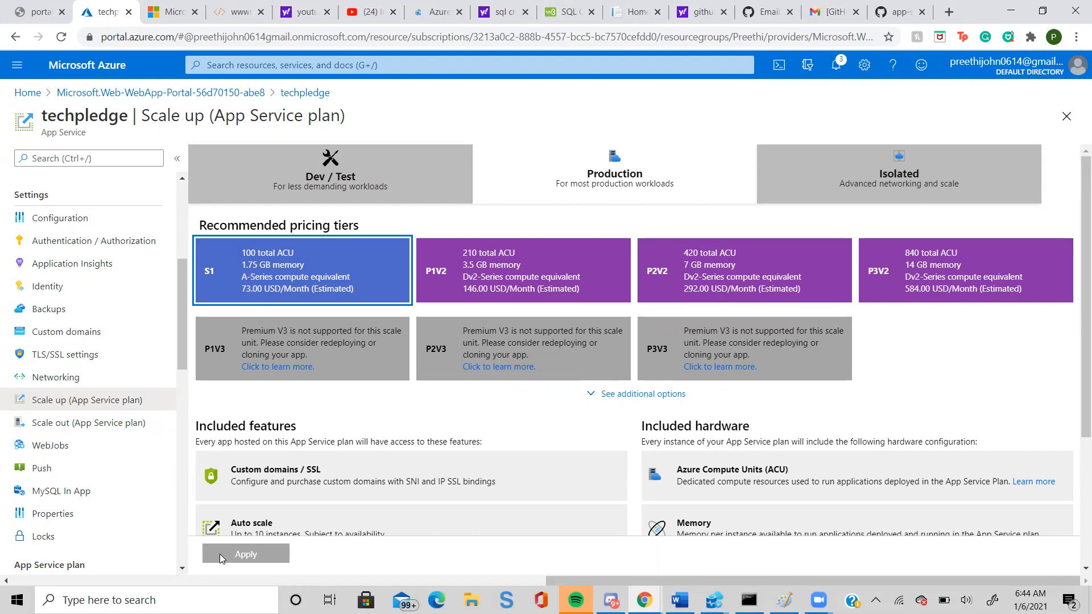
Set the manual scale-out instance count of the App Service plan to 2.
left_click(139, 430)
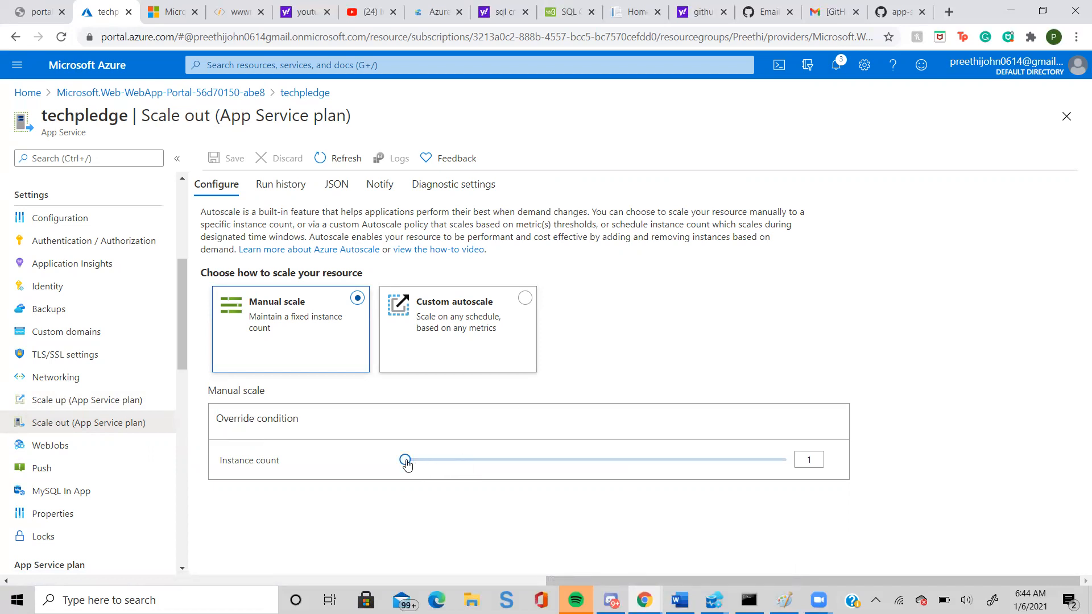
left_click_drag(416, 461, 462, 467)
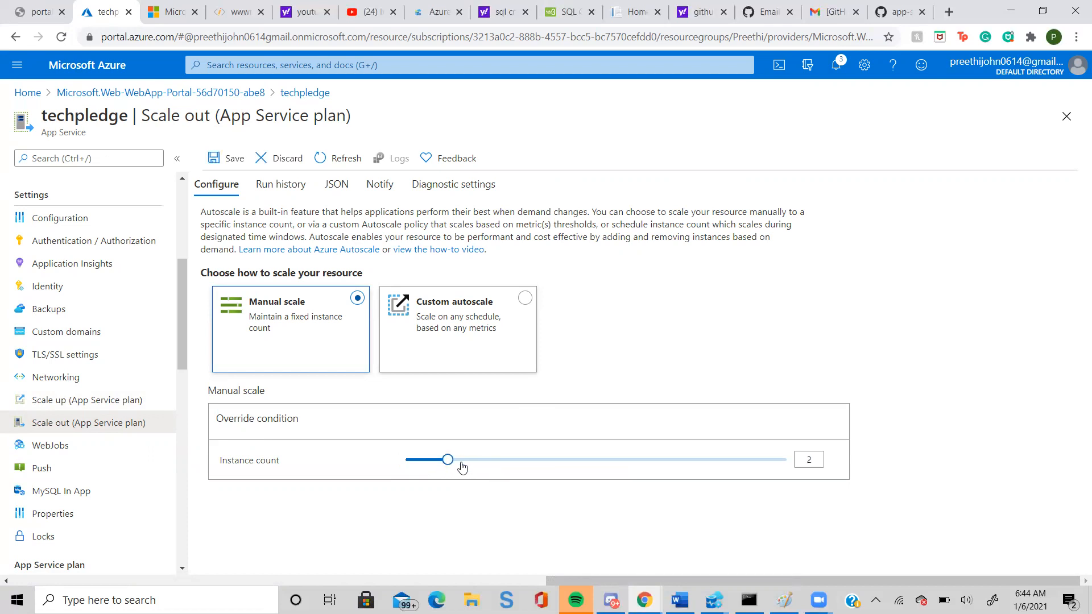
mouse_move(448, 466)
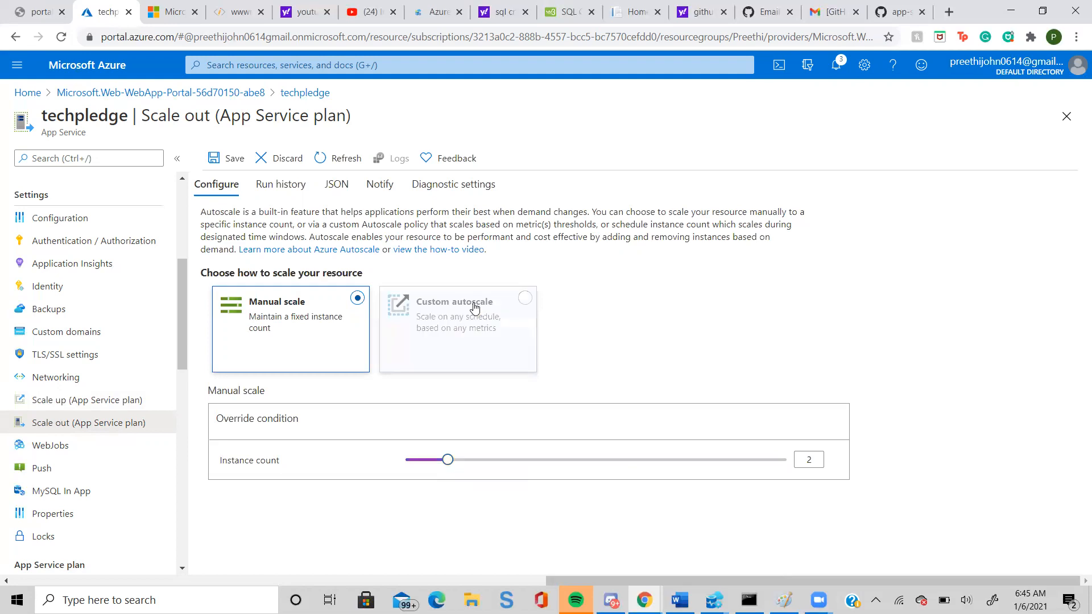
Switch scale-out to custom autoscale and examine the metric names offered for a new scale rule.
left_click(528, 308)
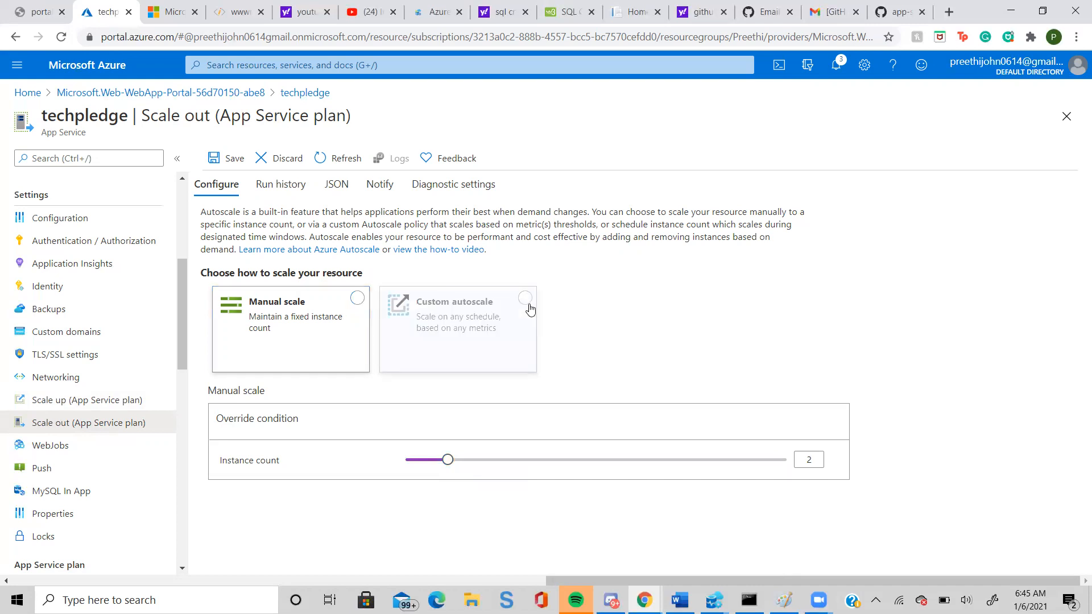
left_click(527, 300)
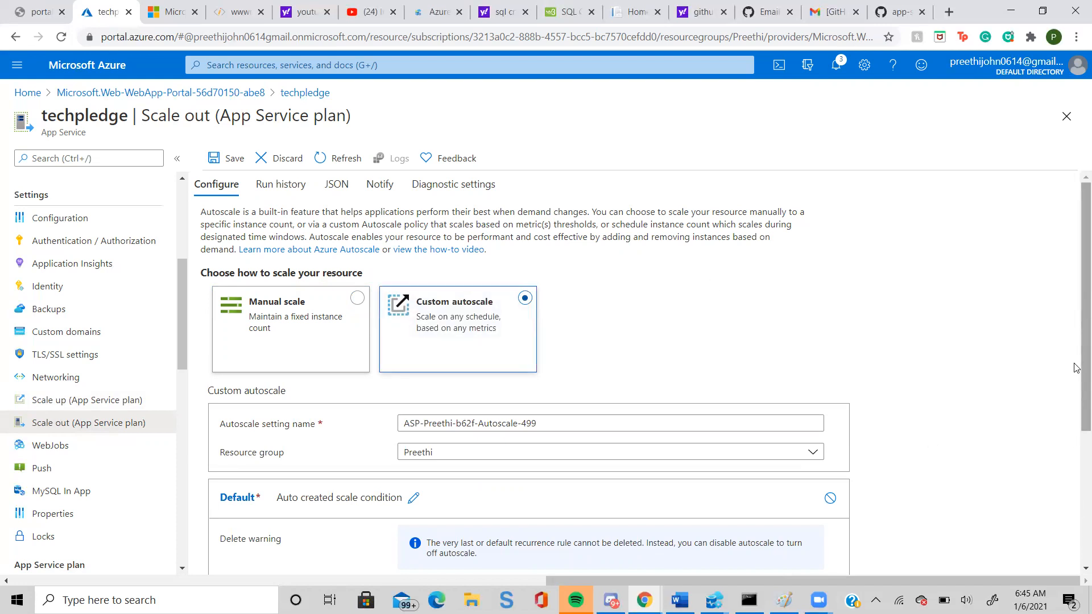
scroll(1076, 368, "down", 4)
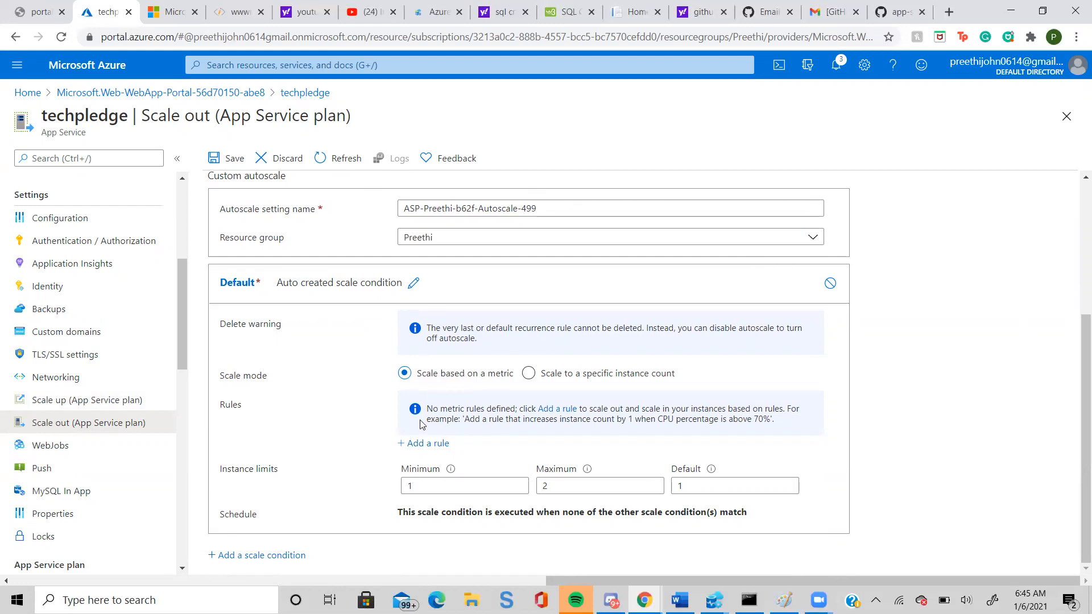
left_click(414, 445)
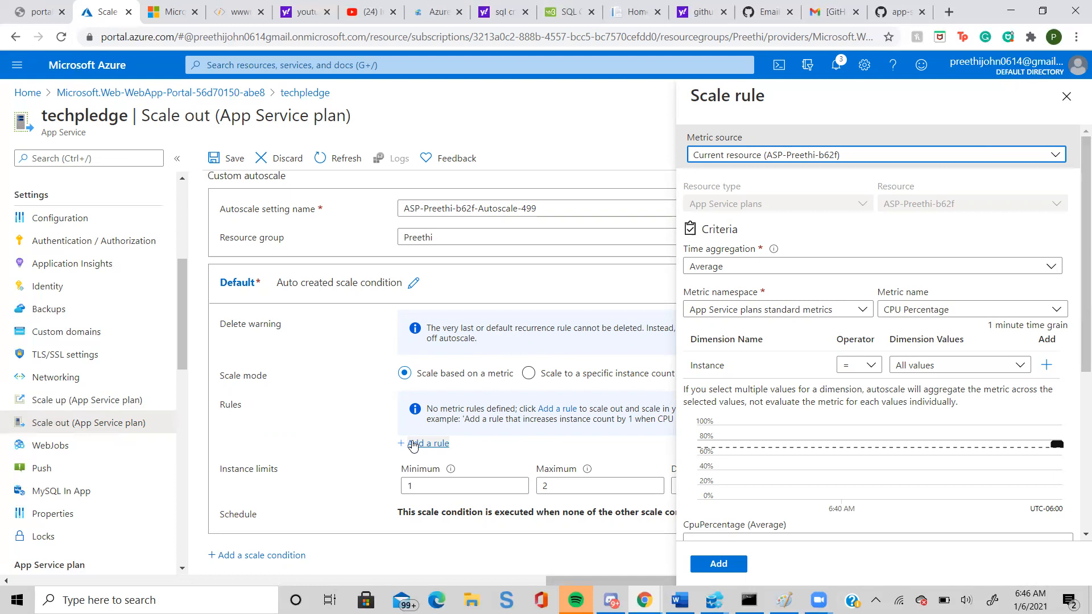
left_click(1085, 535)
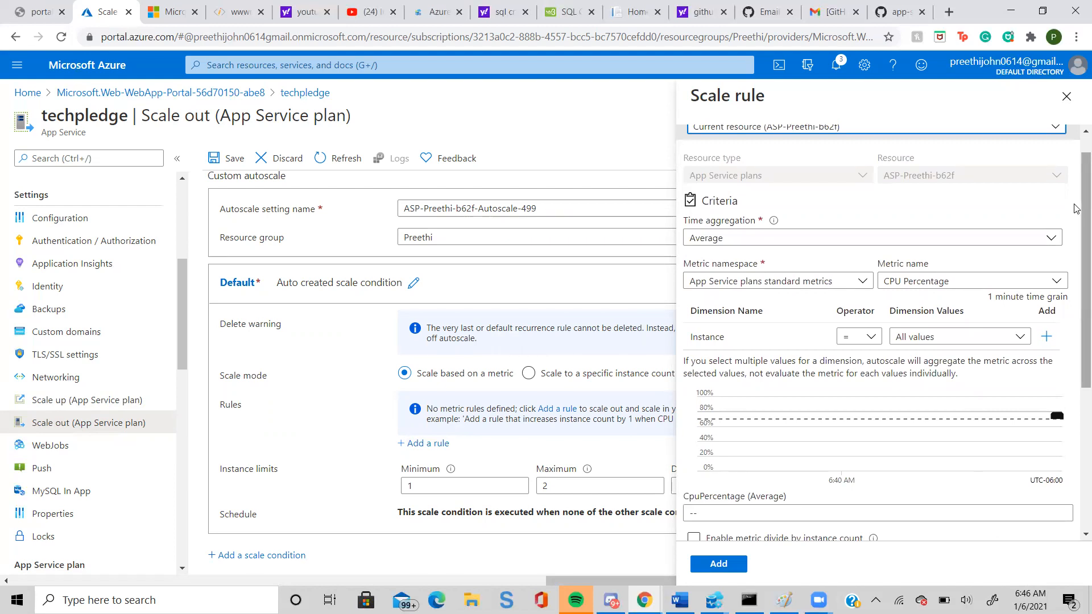
left_click_drag(1076, 208, 1076, 192)
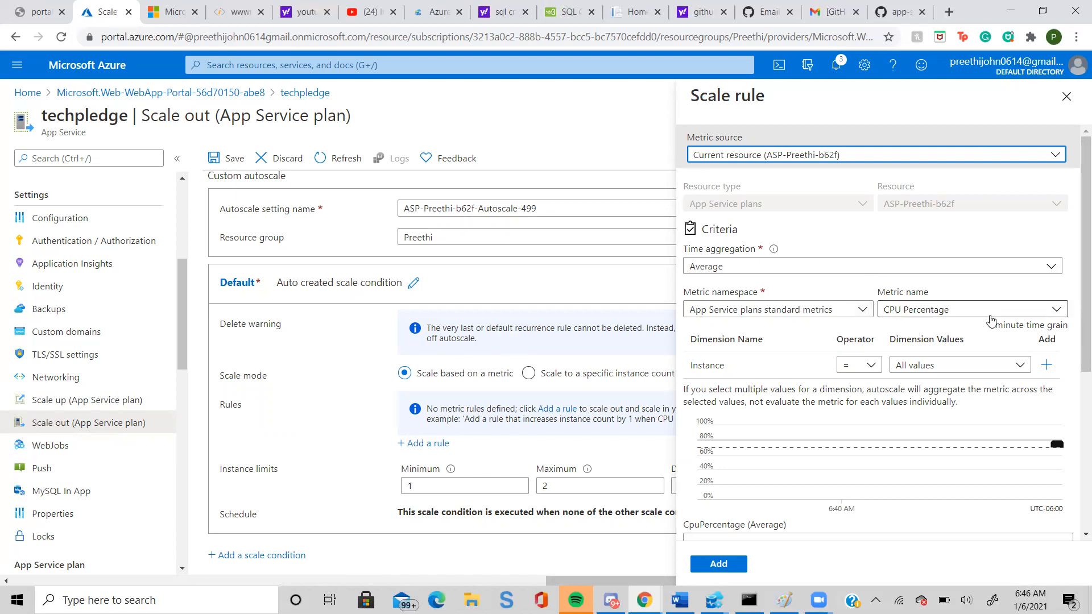
left_click(1056, 312)
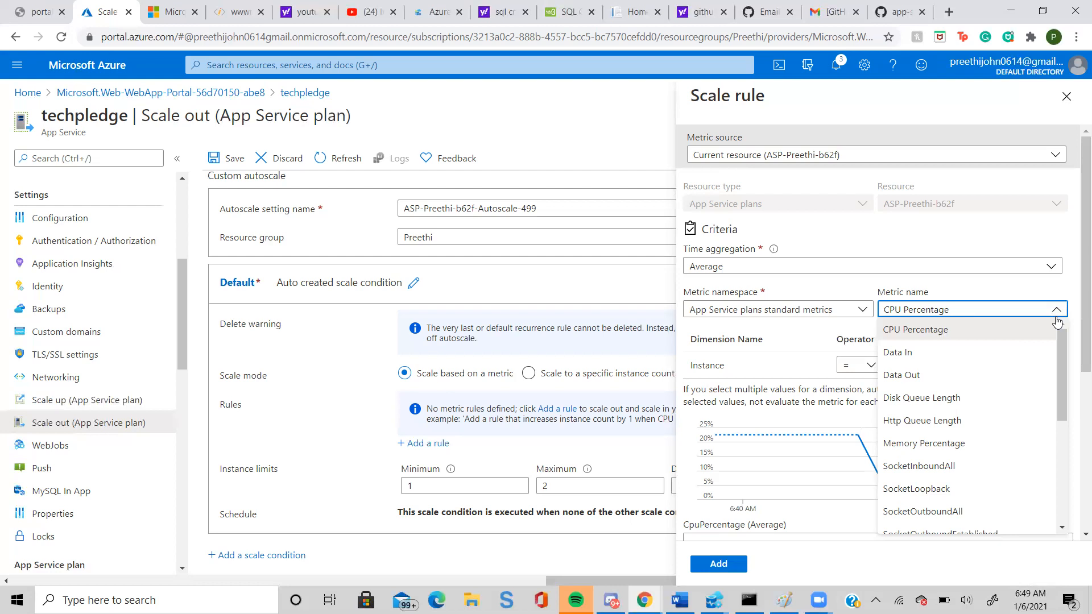
Check the portal notifications, close them and look over the custom autoscale settings again.
left_click(840, 63)
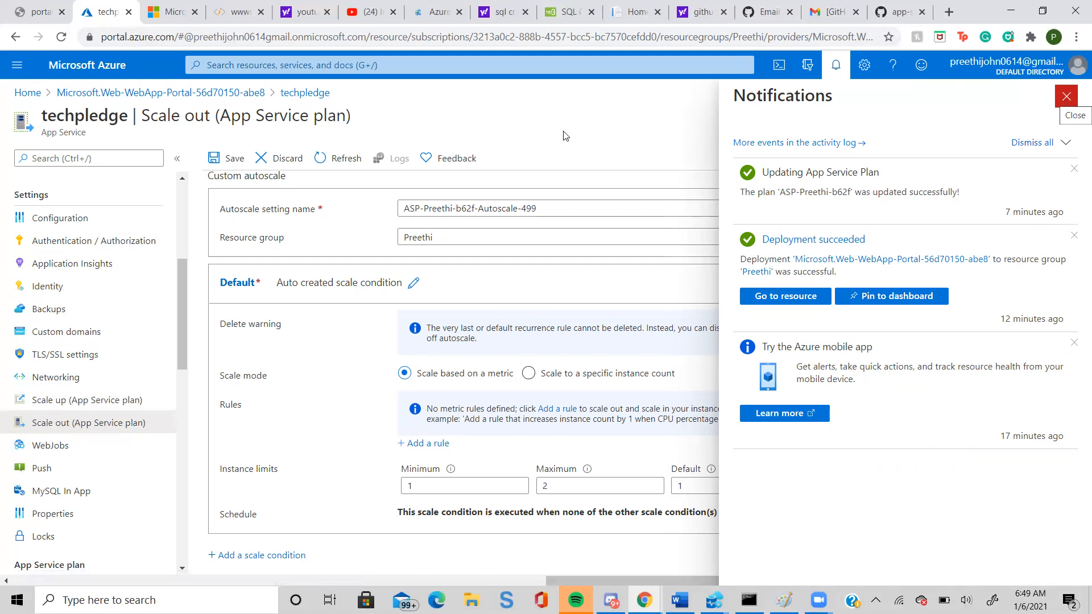
left_click(1067, 97)
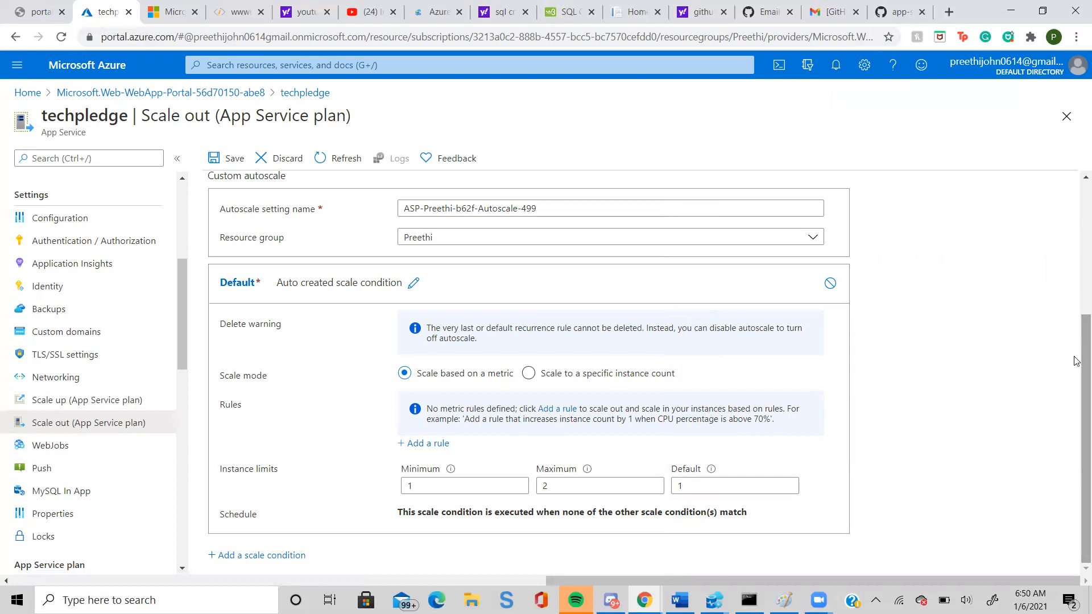
left_click_drag(1076, 361, 1076, 183)
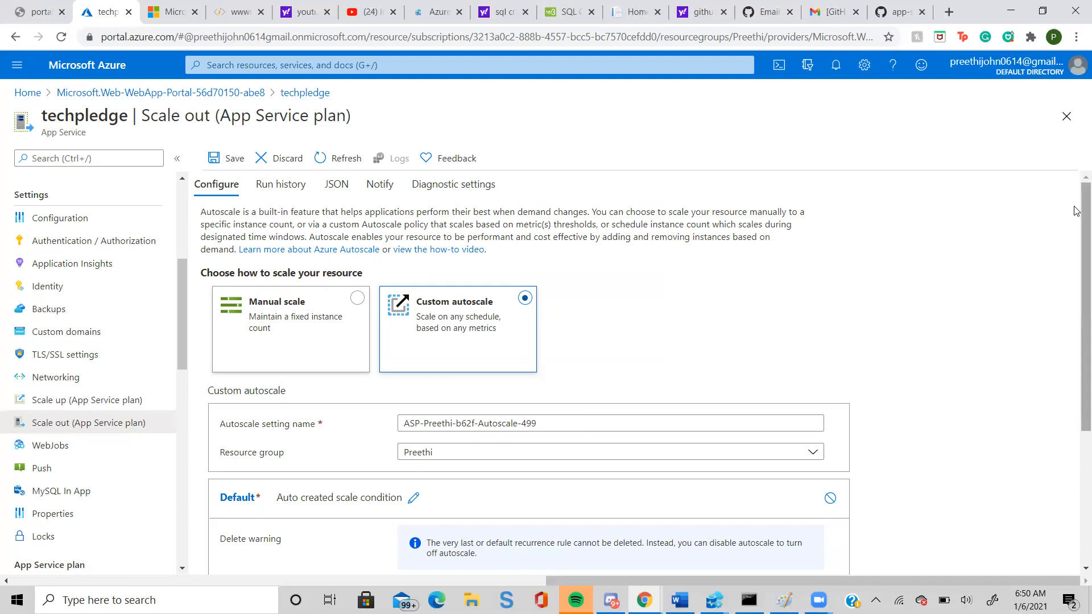
left_click_drag(1076, 211, 1074, 177)
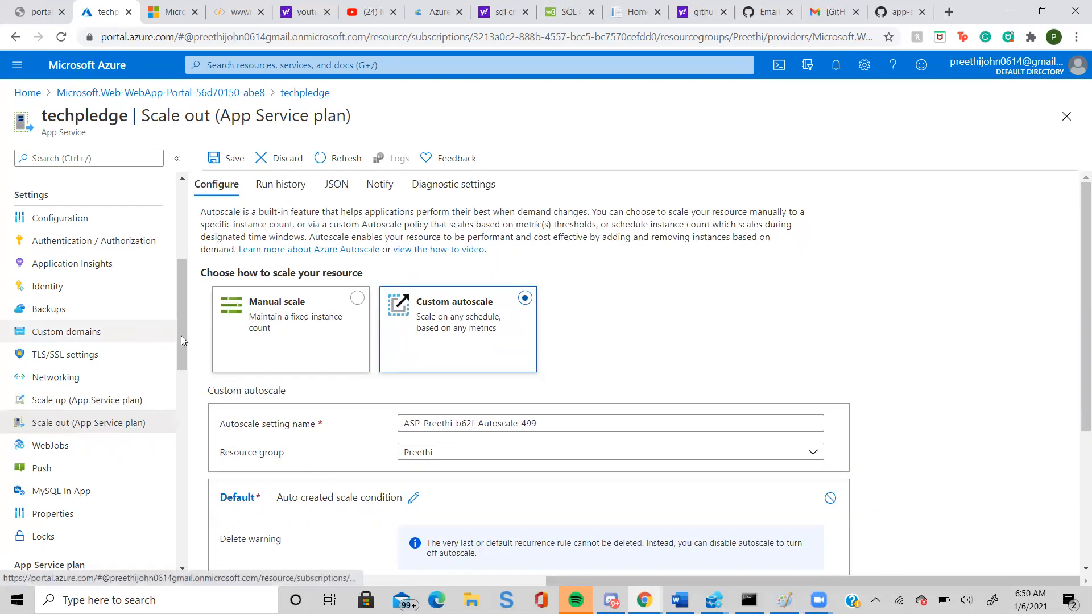
View the web app's Application Insights data and open its application dashboard.
left_click_drag(184, 339, 182, 312)
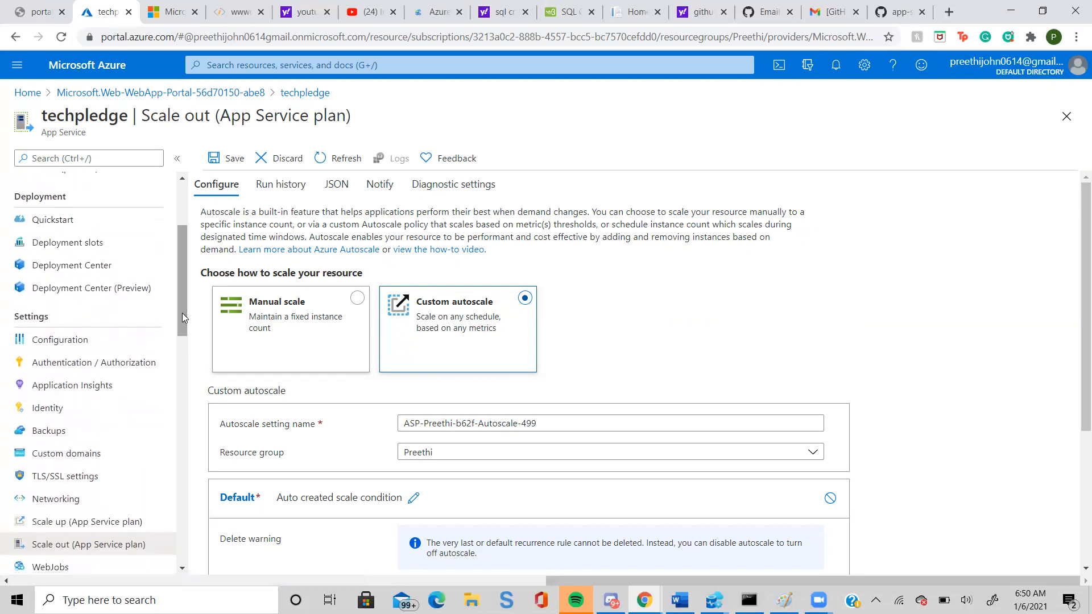
left_click(80, 386)
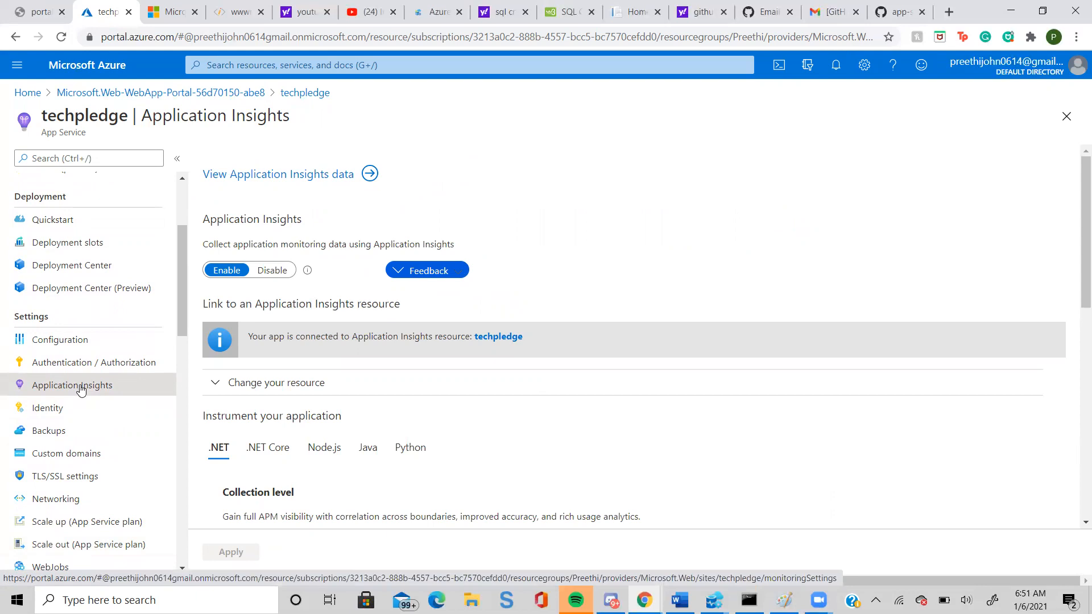
left_click(247, 175)
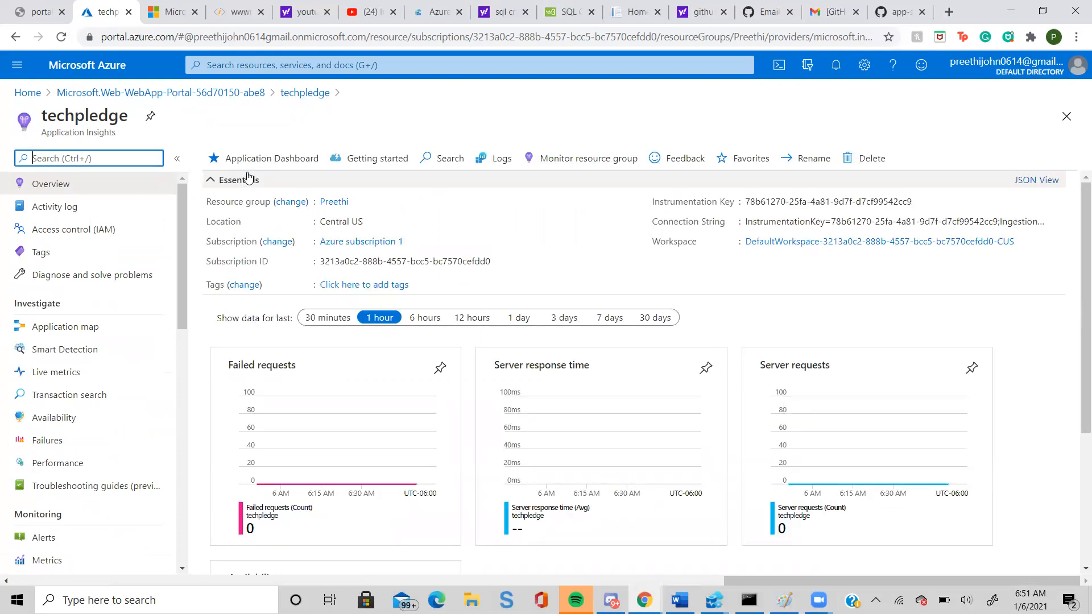
left_click(248, 159)
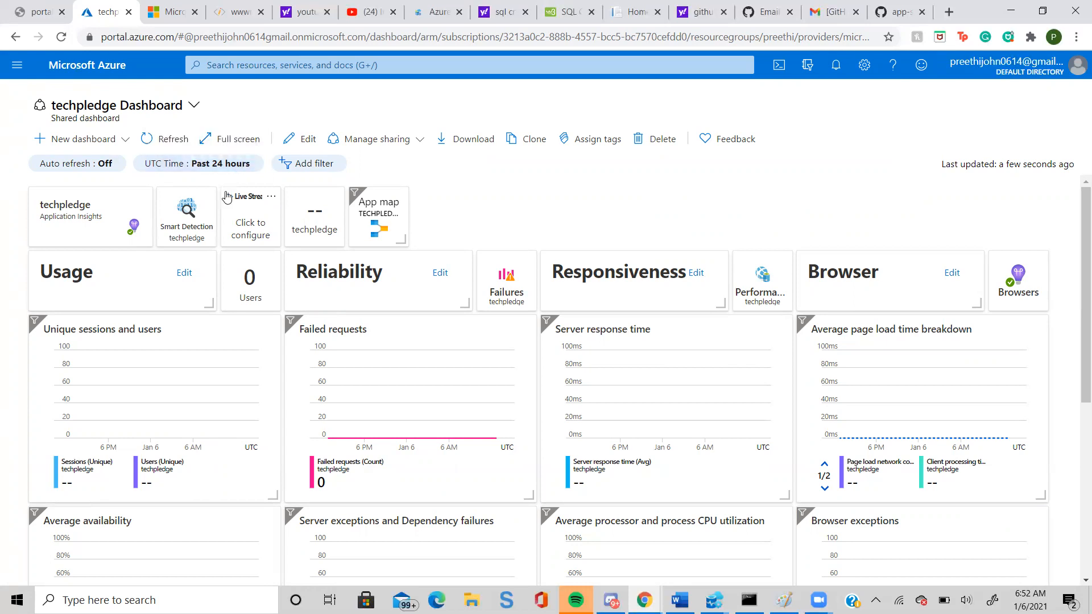
Look at Smart Detection from the techpledge dashboard, return and get started with the Live metrics stream.
left_click(216, 219)
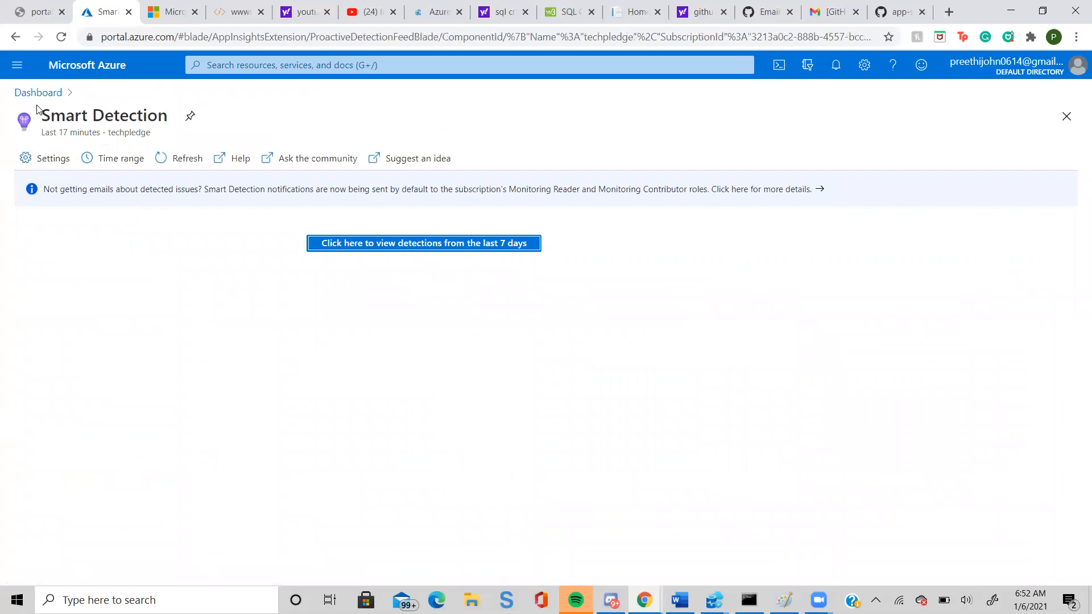
left_click(15, 40)
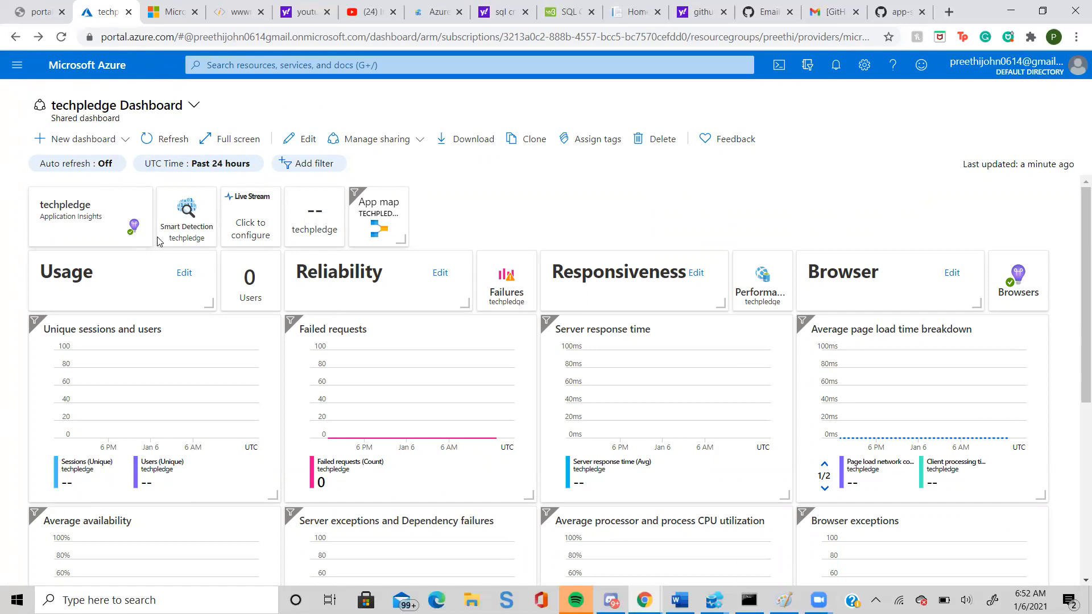
left_click(246, 229)
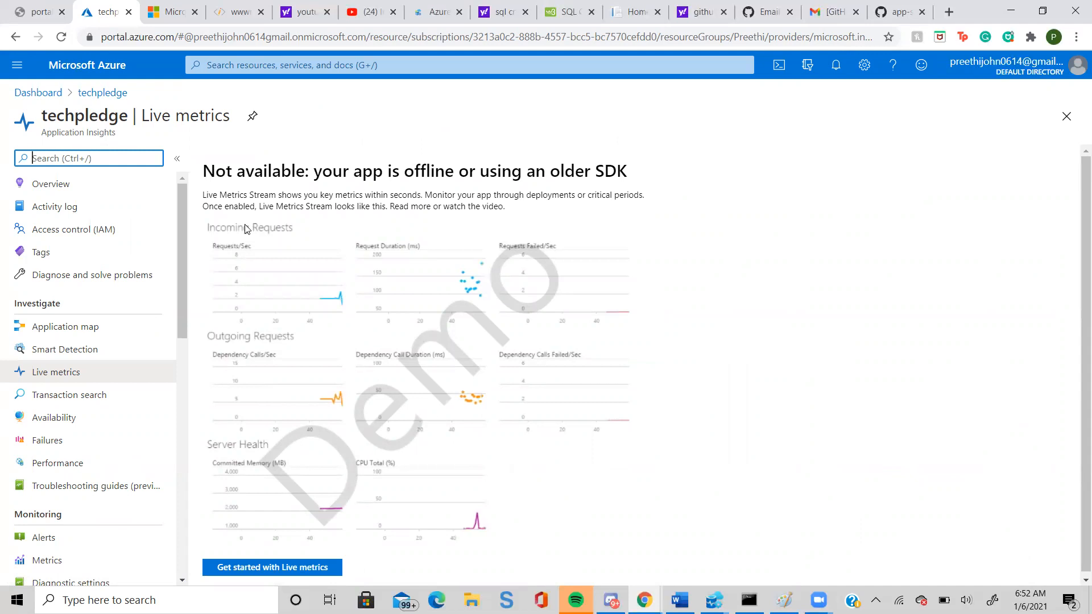
left_click(248, 569)
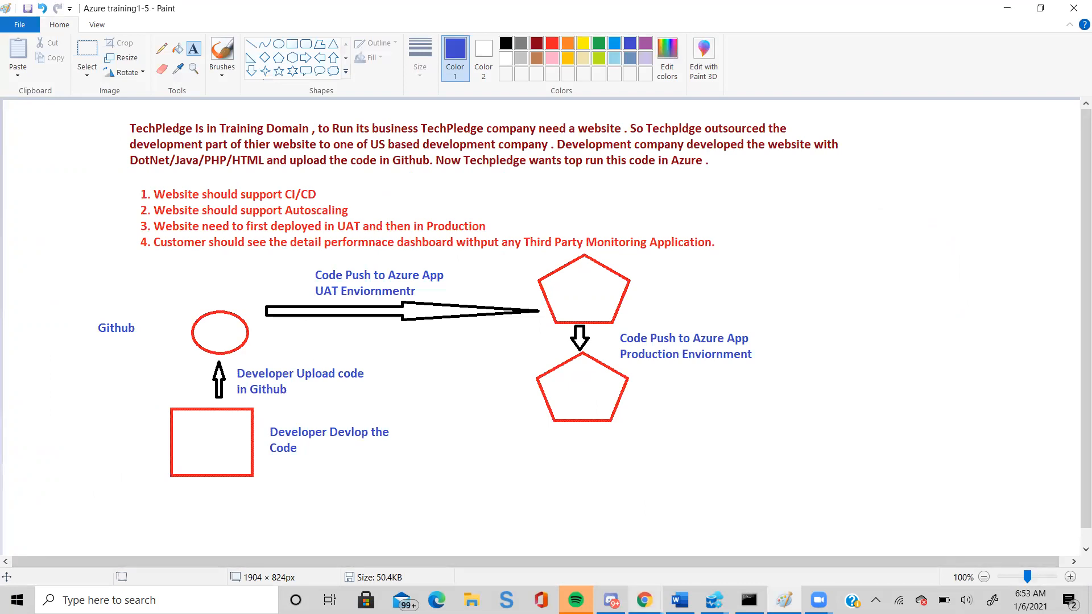
left_click(644, 600)
left_click(629, 572)
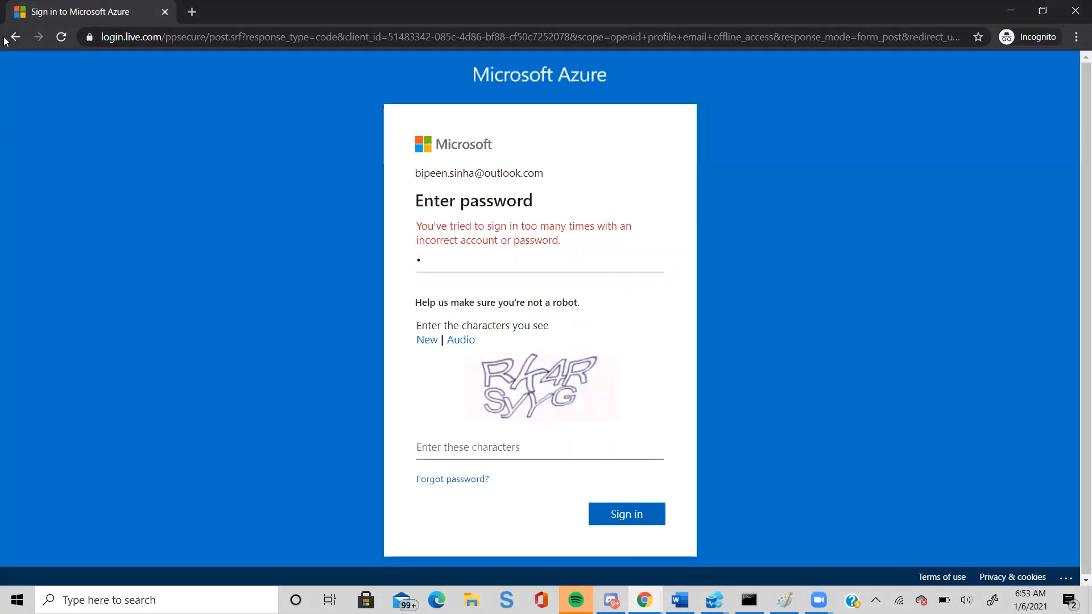
left_click(11, 40)
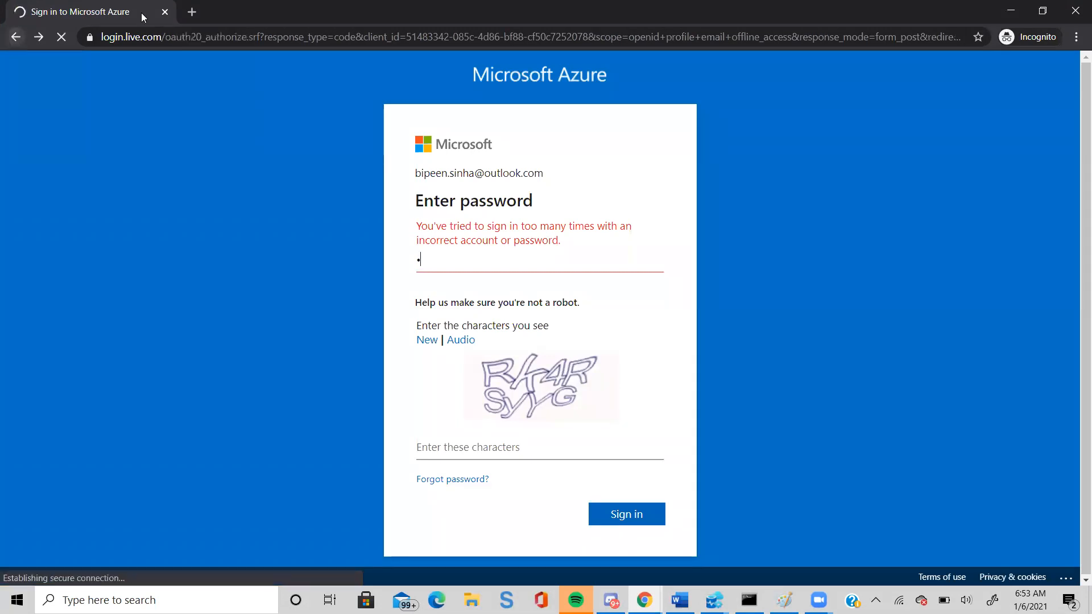
left_click(146, 39)
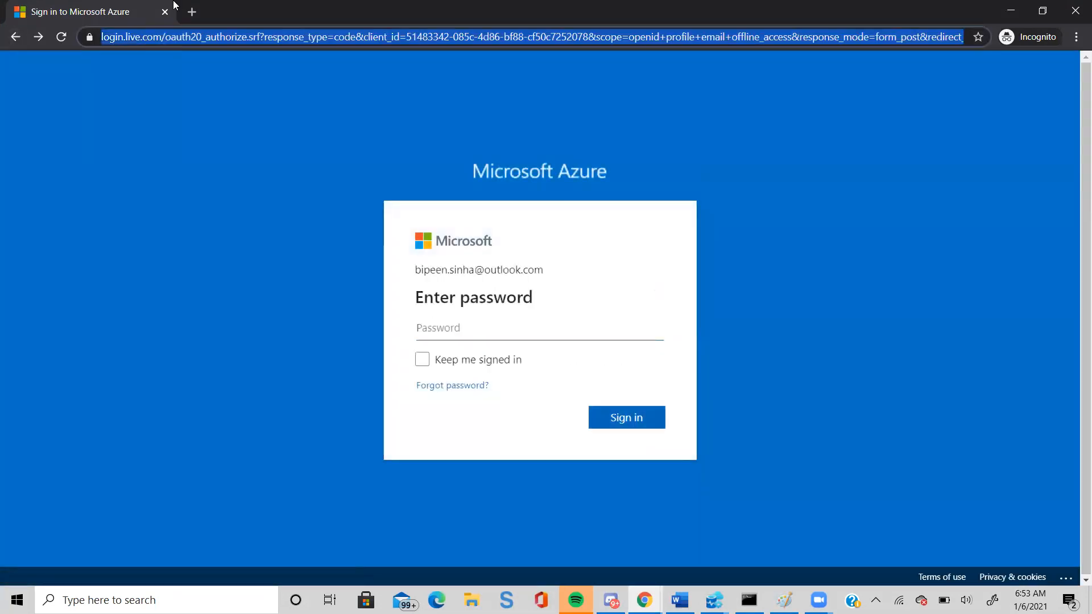
type("por")
key("Return")
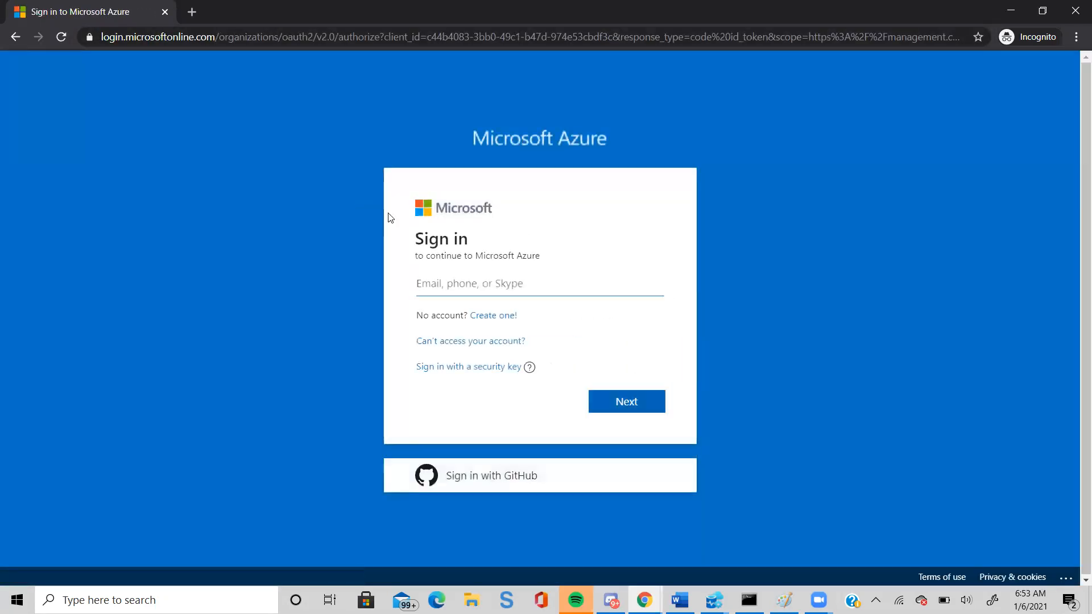
type("pr")
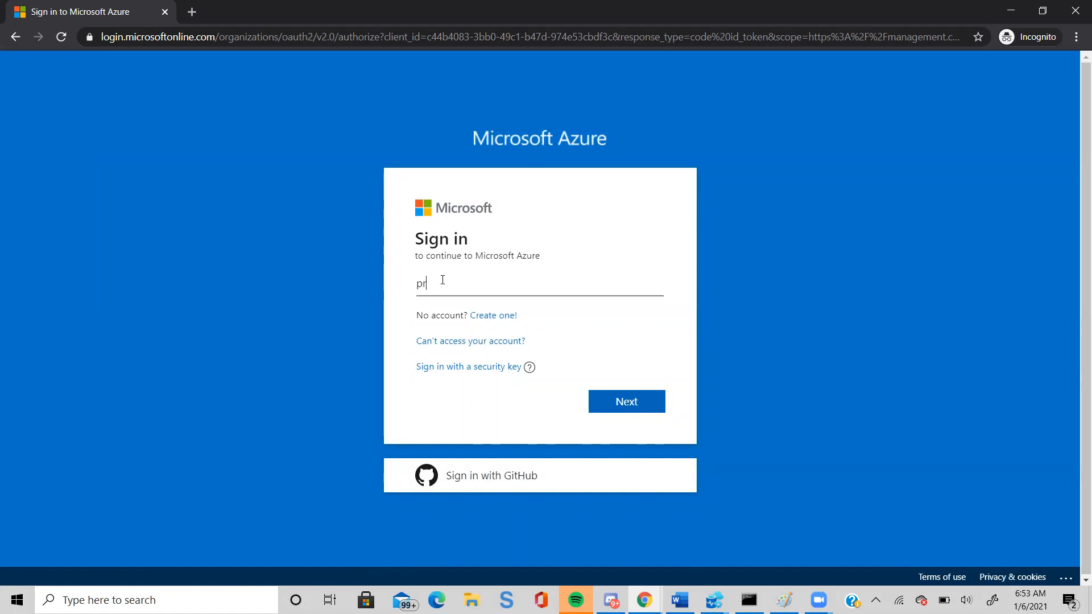
left_click(1027, 38)
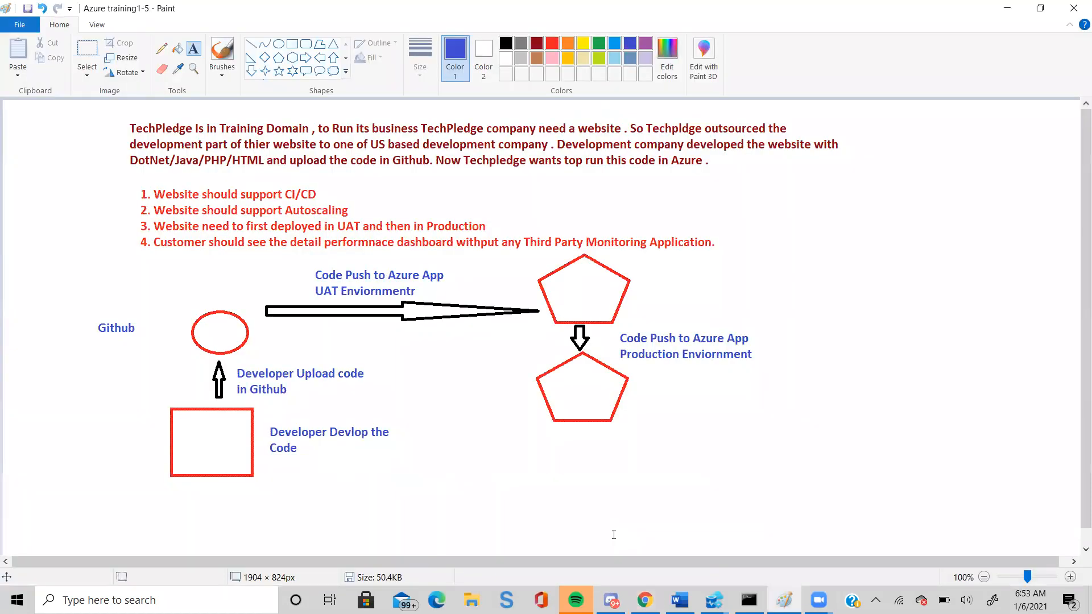
Open a new incognito window from Chrome and load portal.azure.com in it.
left_click(645, 600)
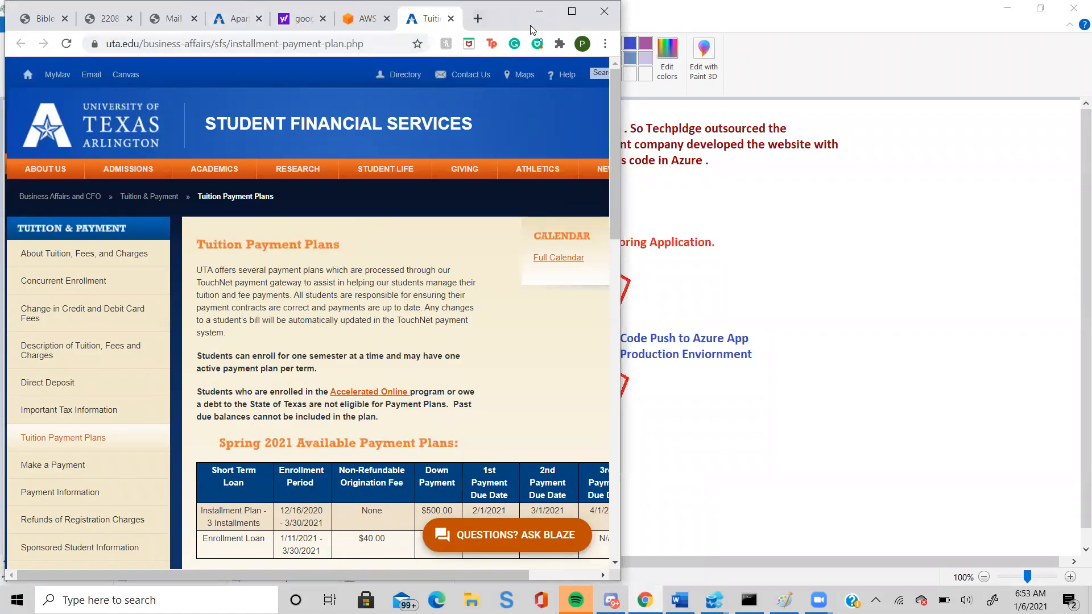
left_click(478, 18)
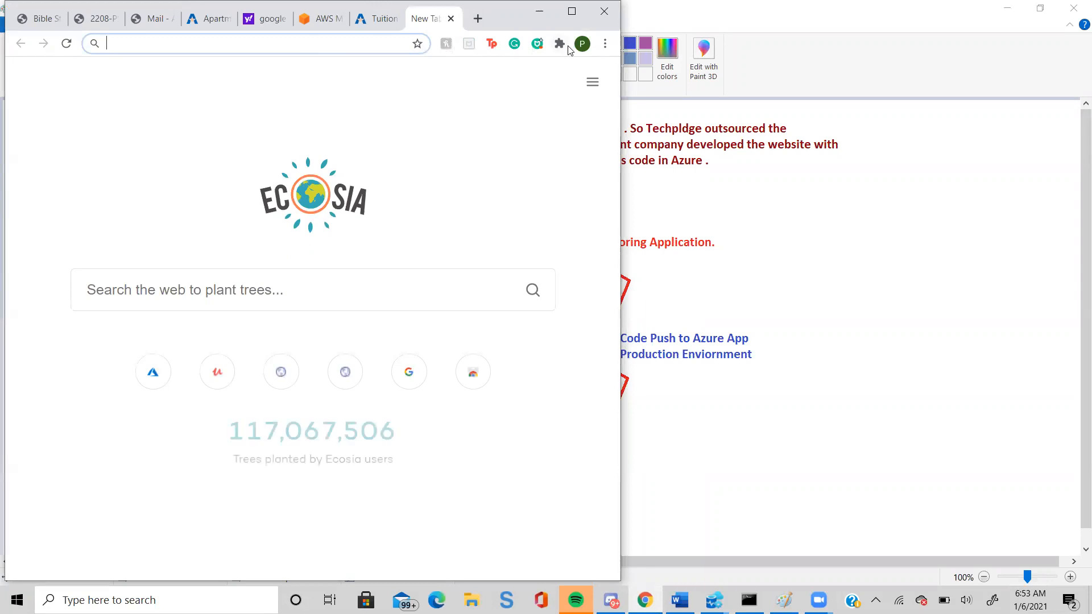
left_click(605, 43)
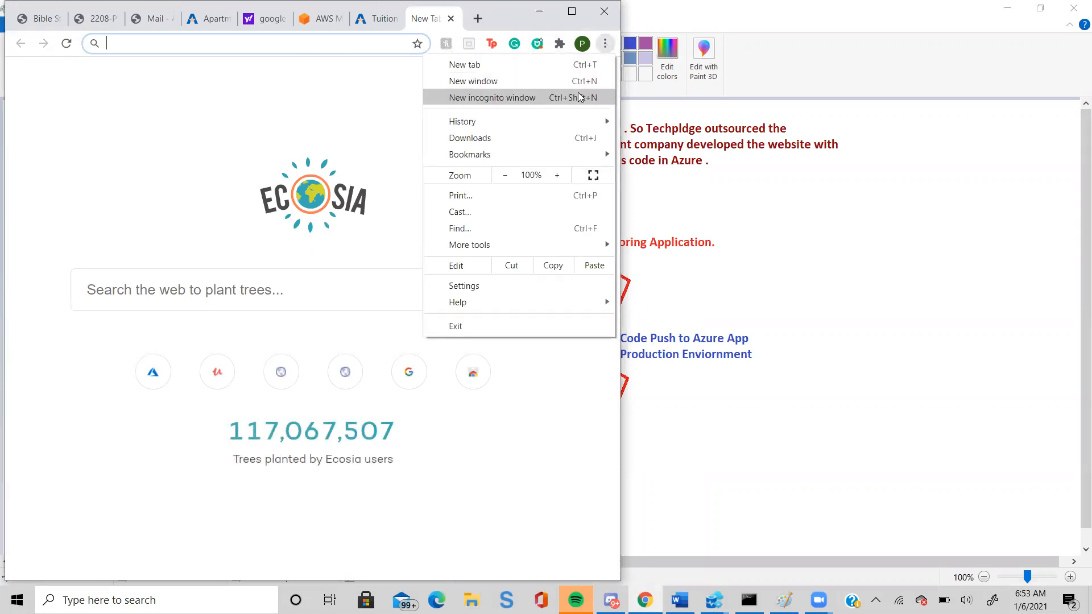
left_click(559, 97)
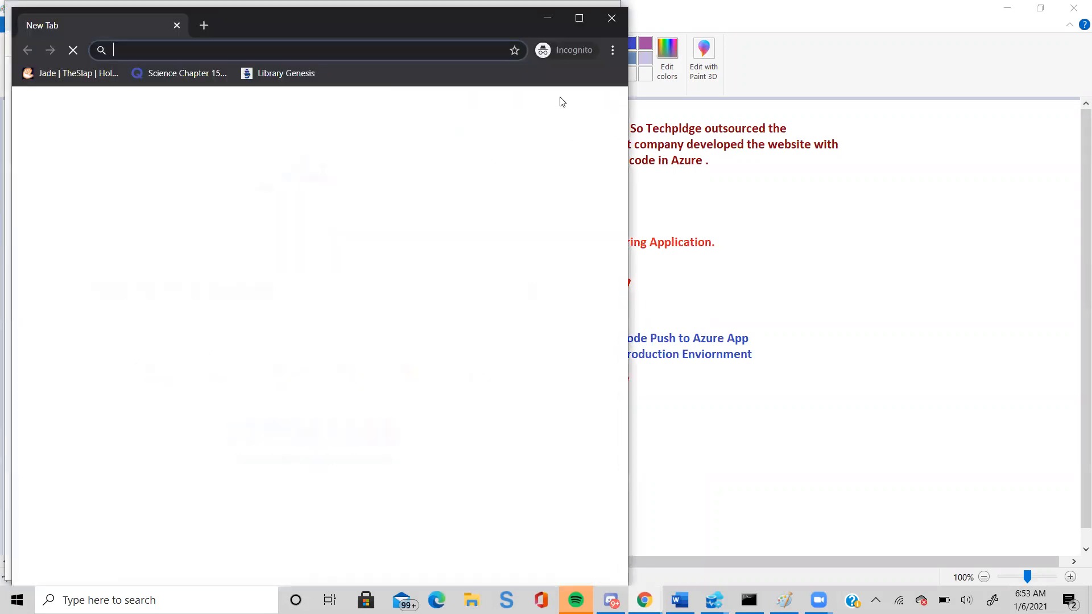
type("por")
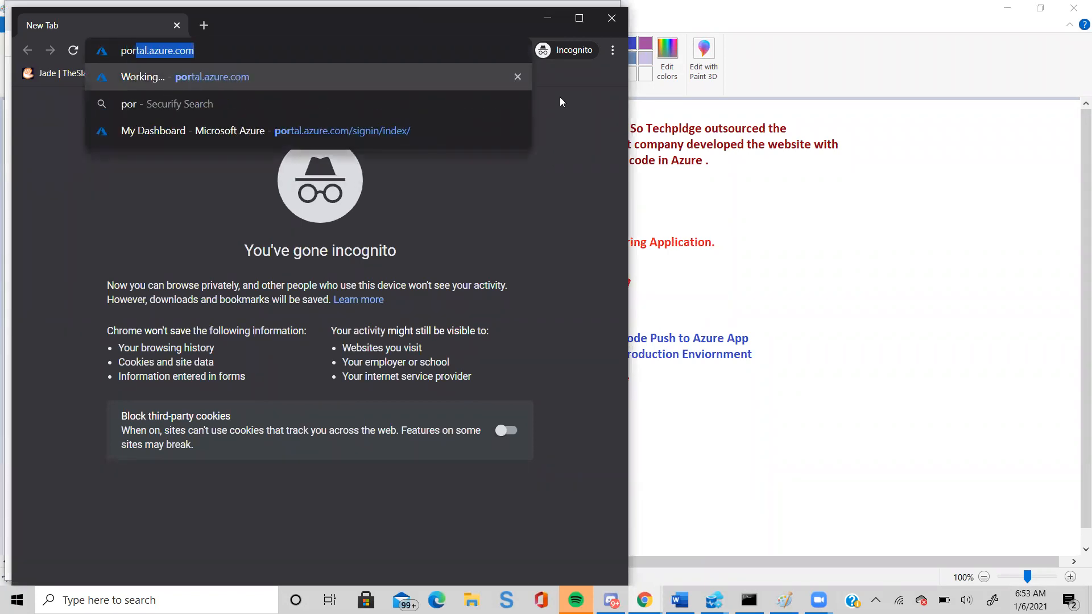
key("Return")
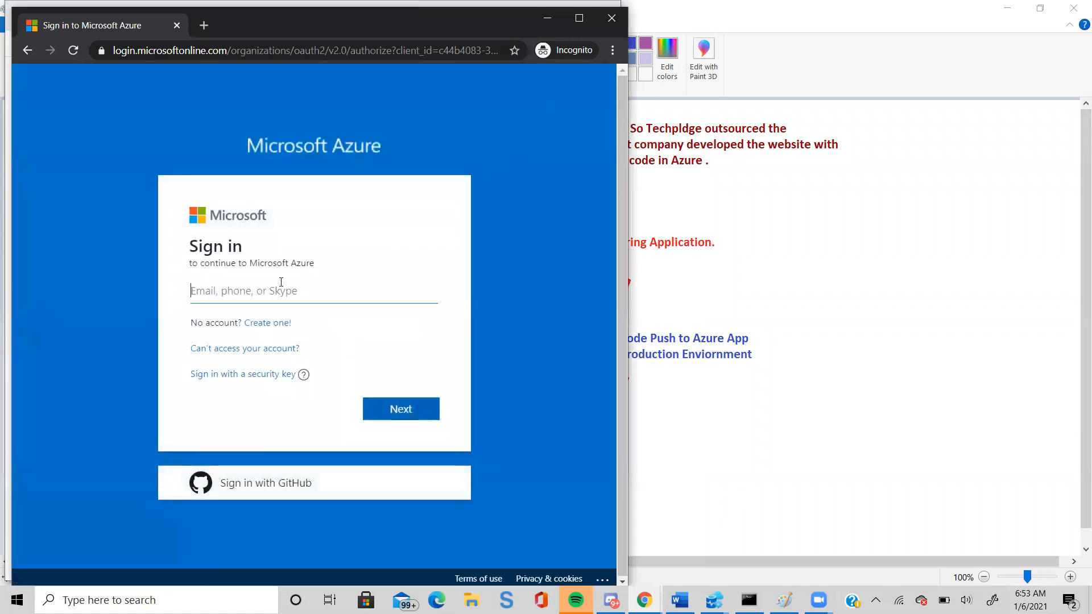
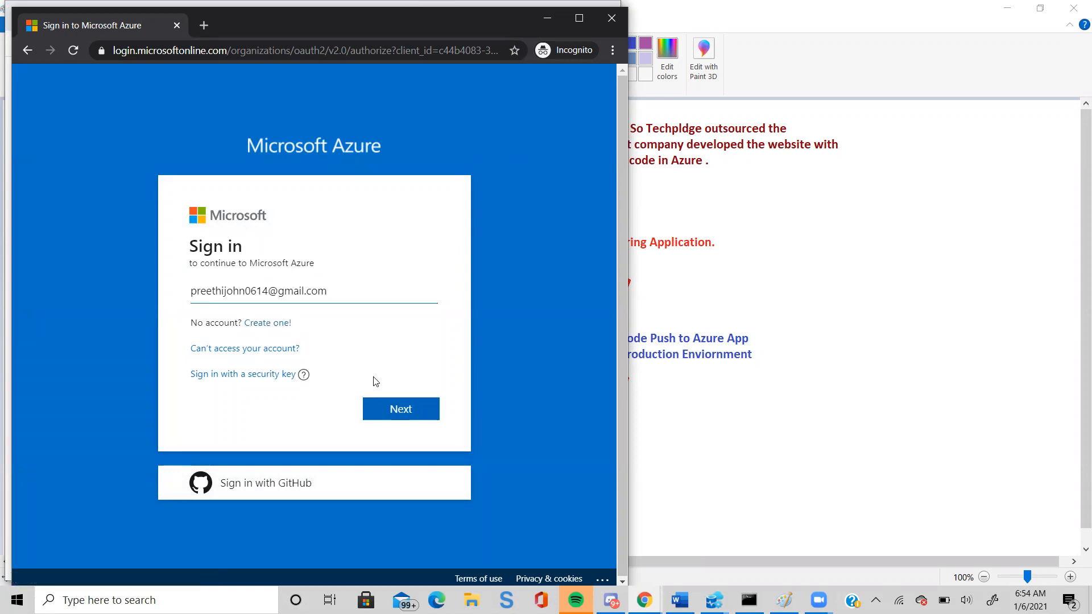
Enter the account's e-mail address on the Microsoft Azure sign-in page and continue to the password prompt.
left_click(388, 406)
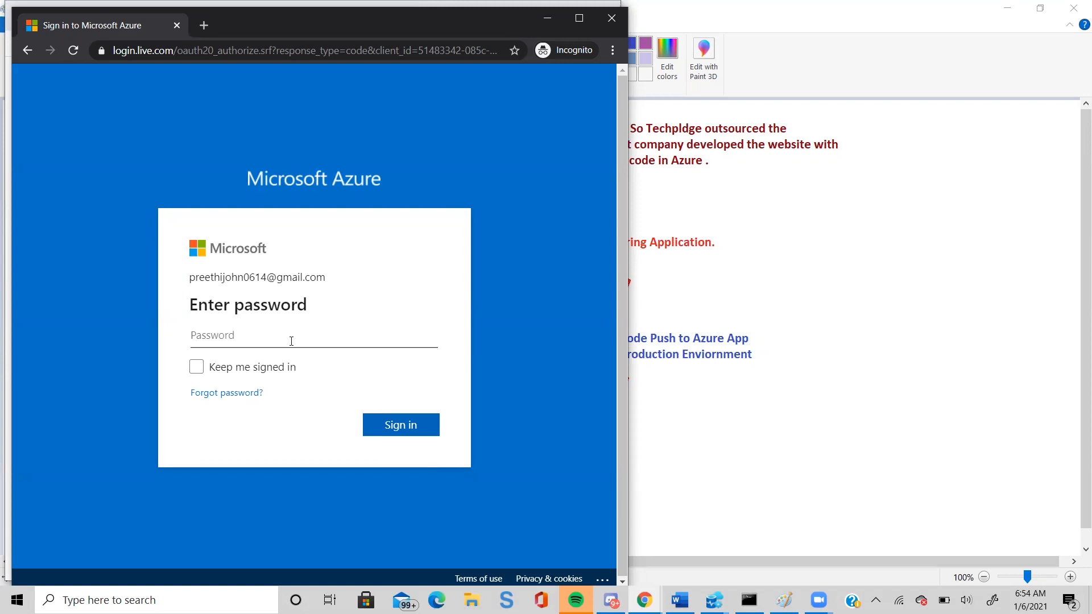
Try to sign in to Azure with the account password, entering it twice, and close the incognito window.
type("•••••••••••")
key("Return")
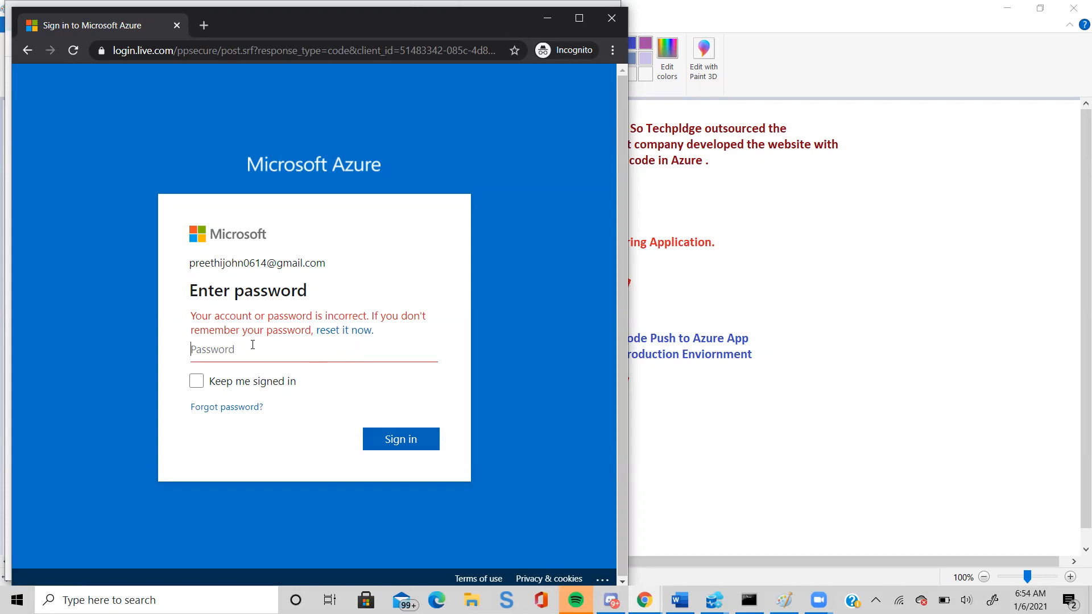
type("•••••••••••")
key("Return")
left_click(608, 27)
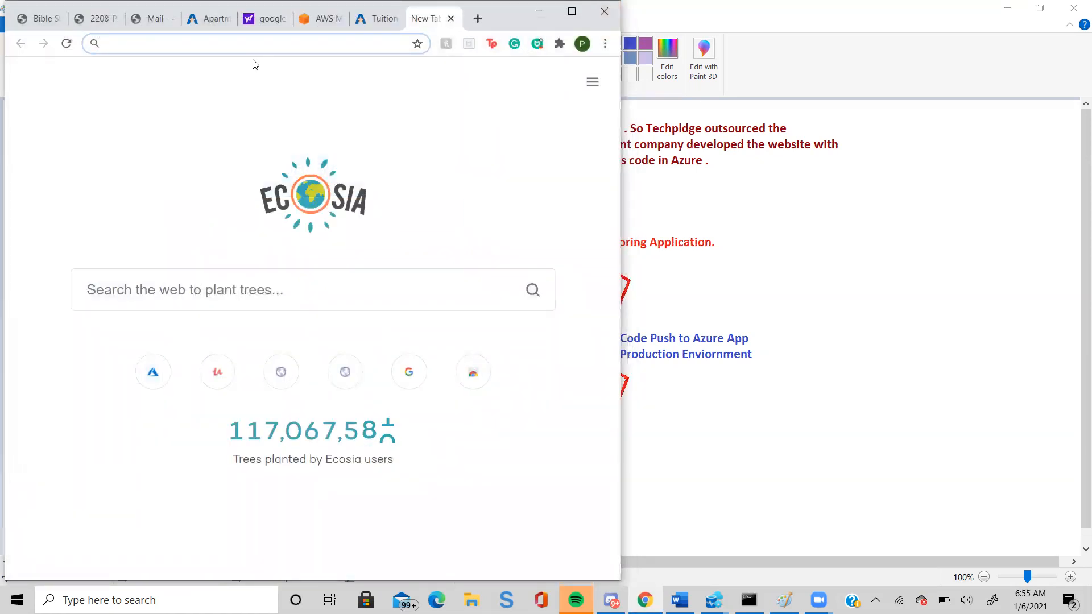
Load the Azure portal in the regular browser window and open the techpledge web app from App Services, maximizing the window.
type("po")
key("Return")
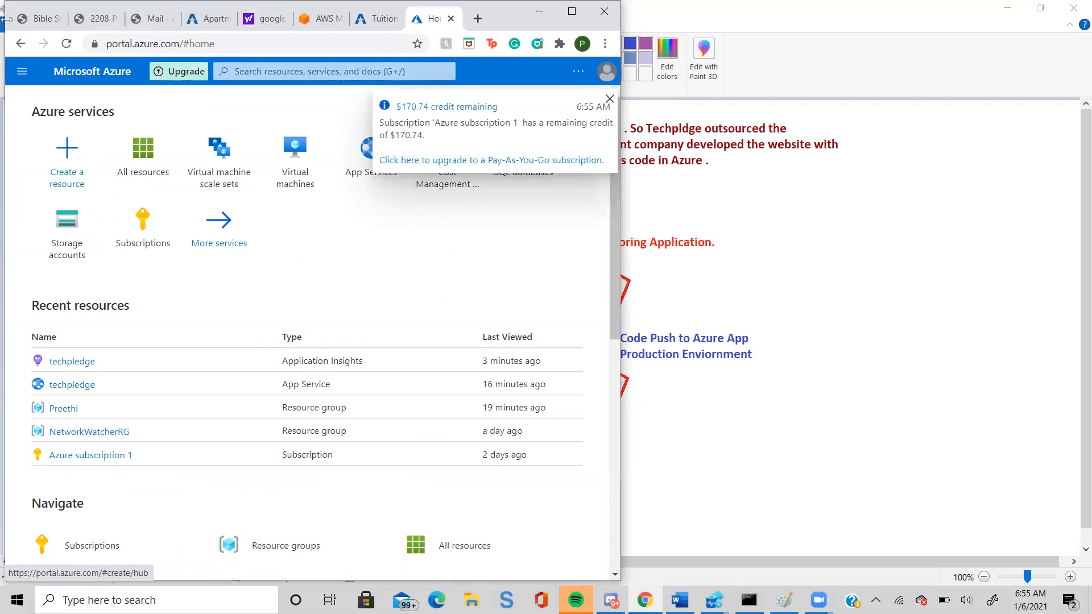
left_click(286, 72)
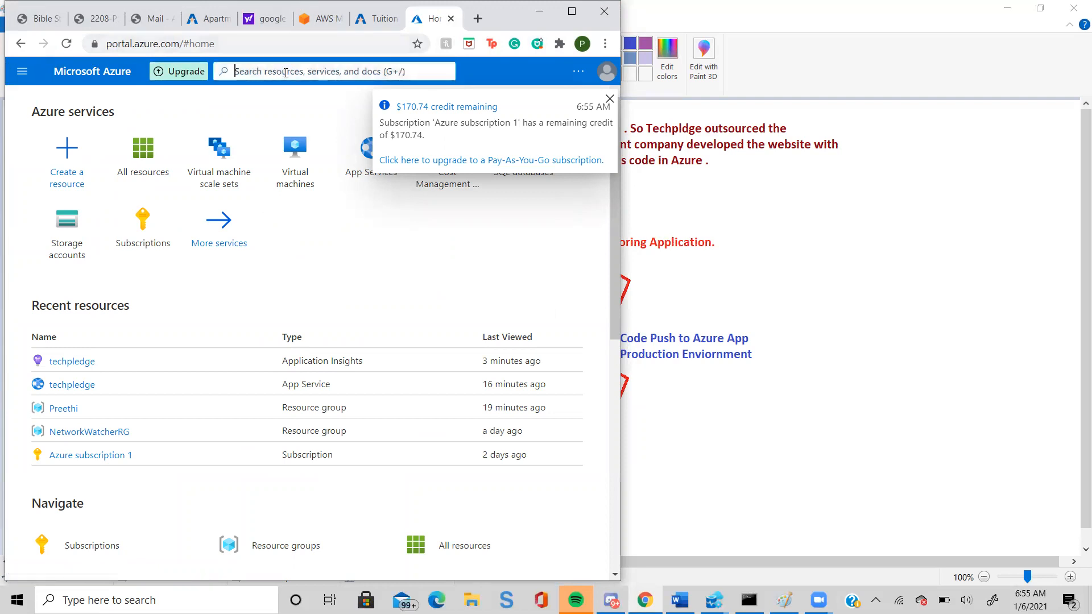
type("app er")
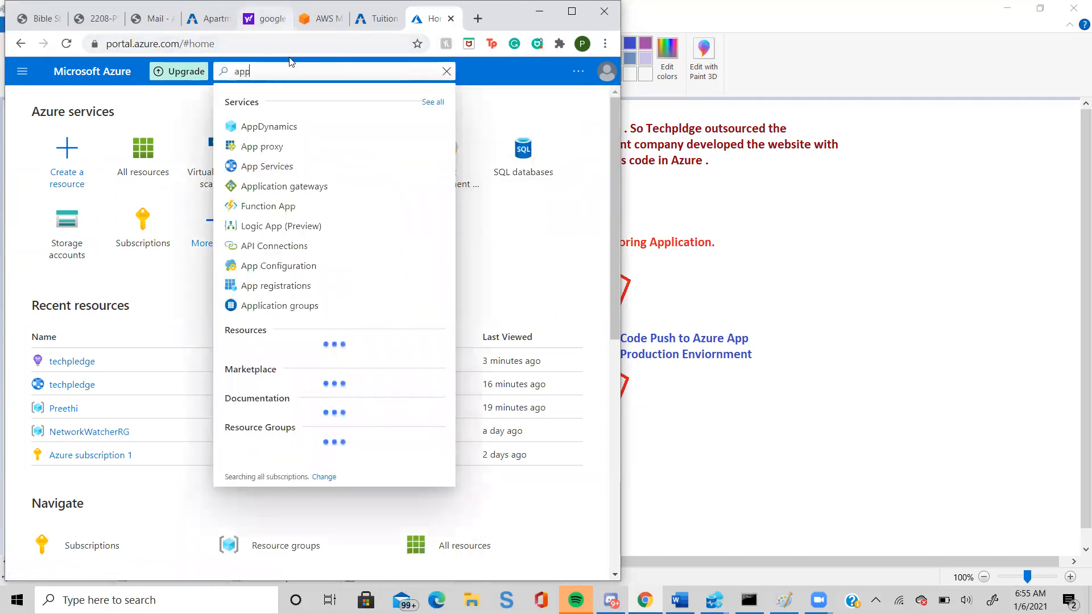
key("BackSpace")
key("BackSpace")
type("s")
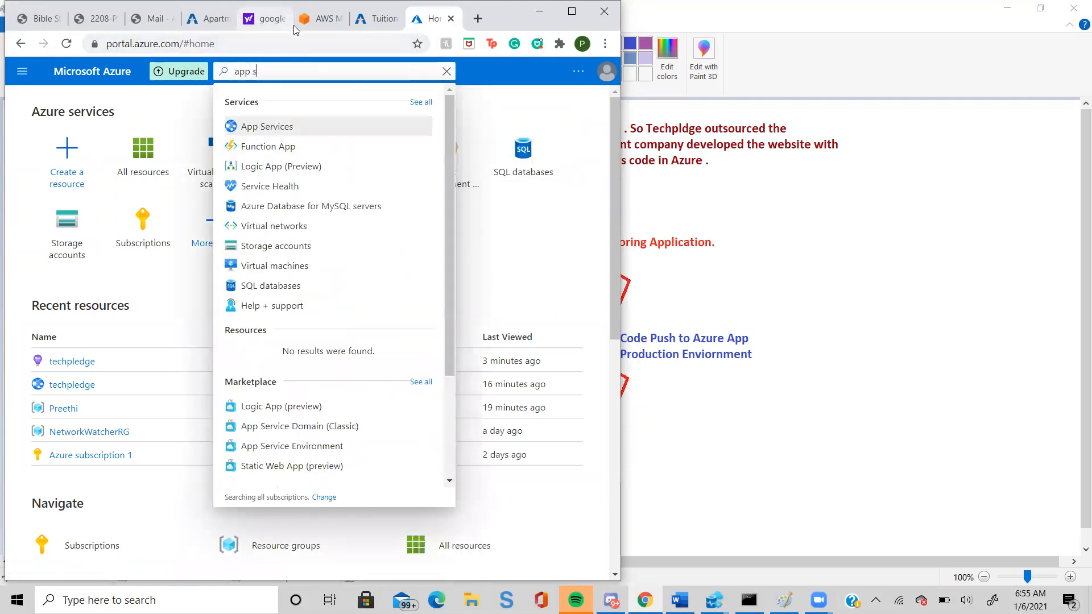
type("er")
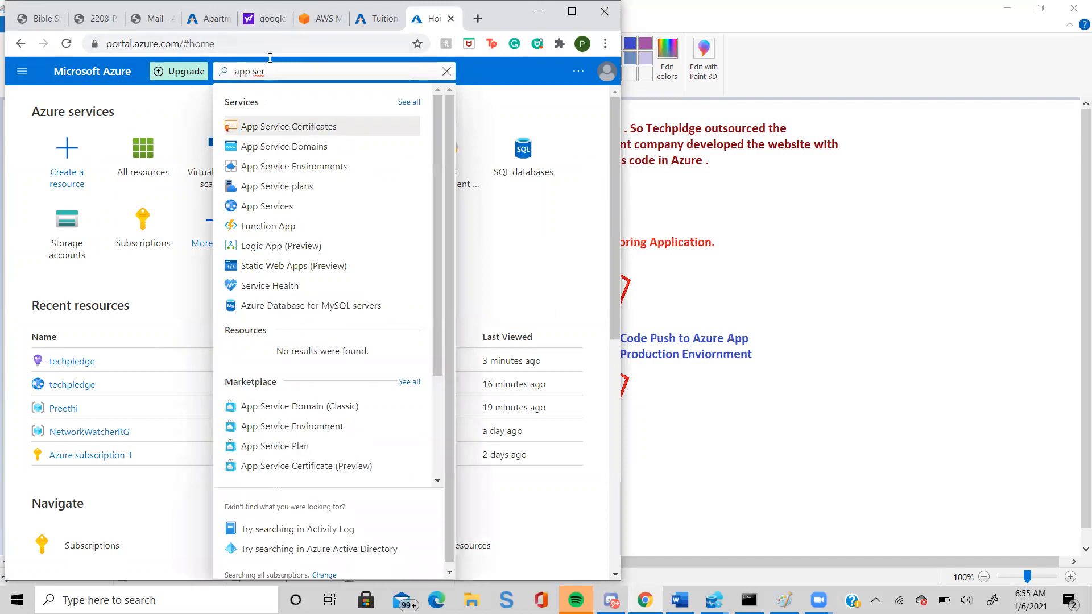
left_click(266, 208)
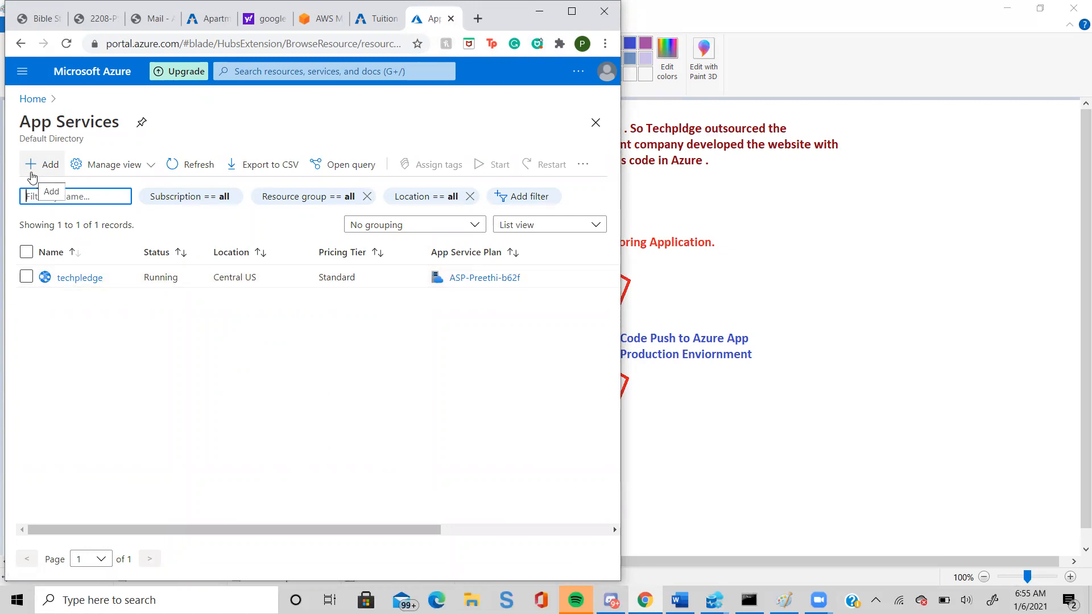
left_click(67, 280)
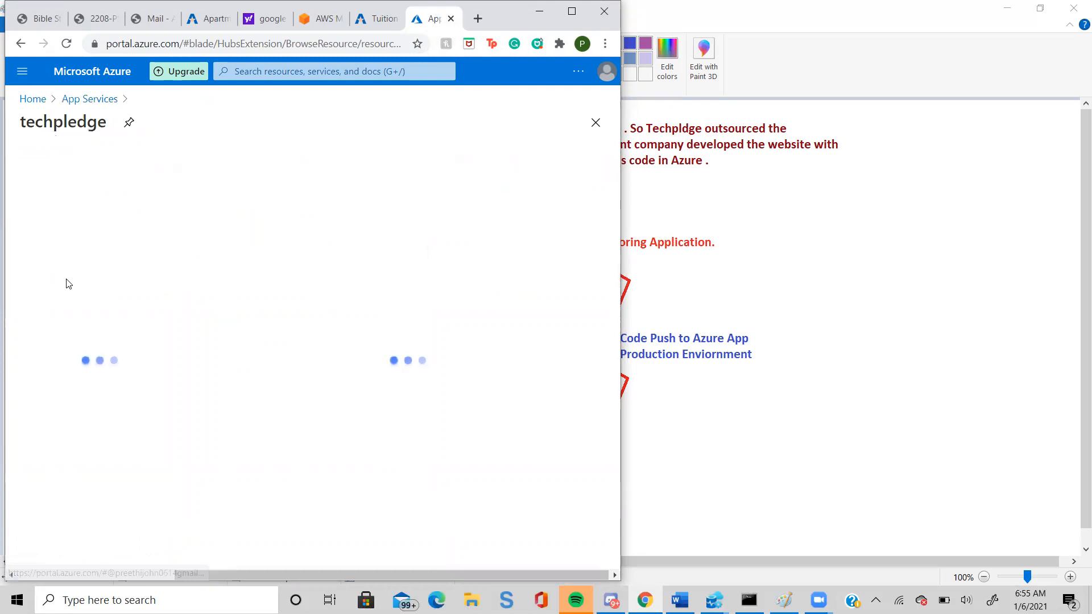
double_click(382, 5)
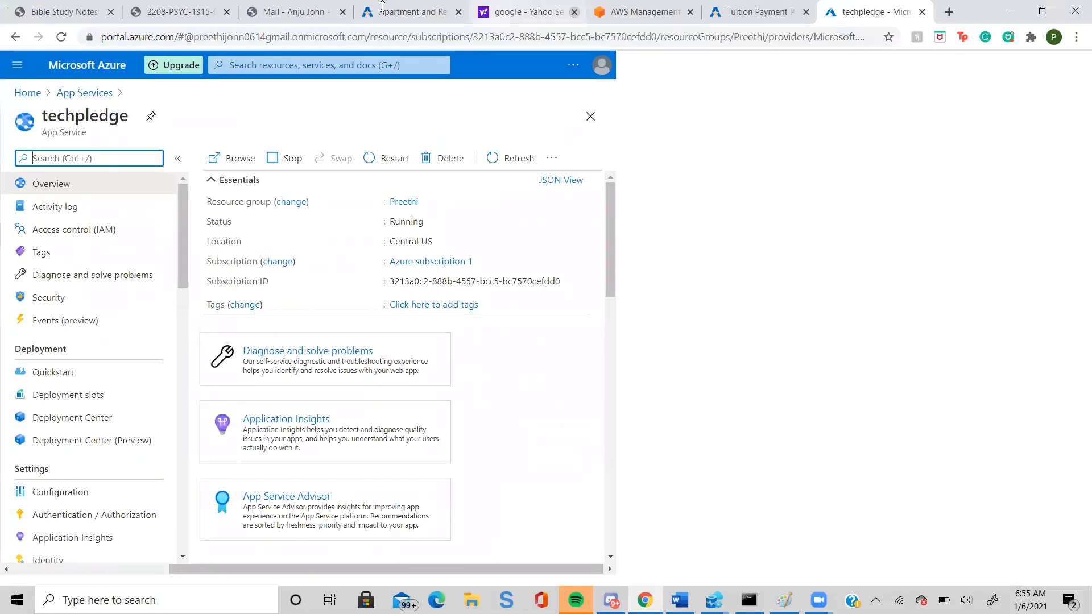
Switch to Paint to review the UAT and production deployment diagram and return to the techpledge page in Chrome.
mouse_move(647, 594)
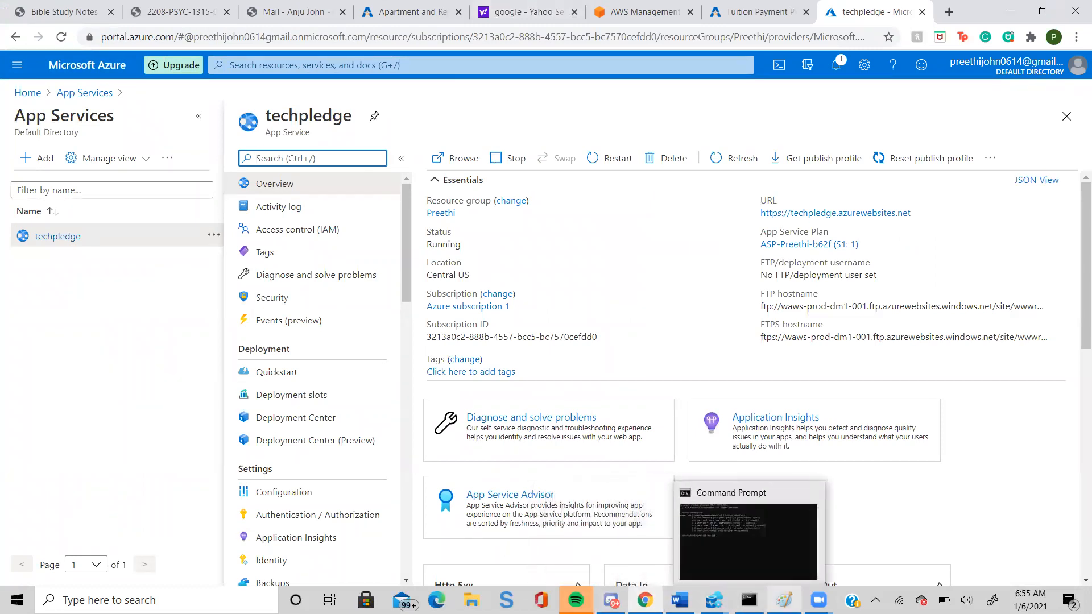
left_click(783, 598)
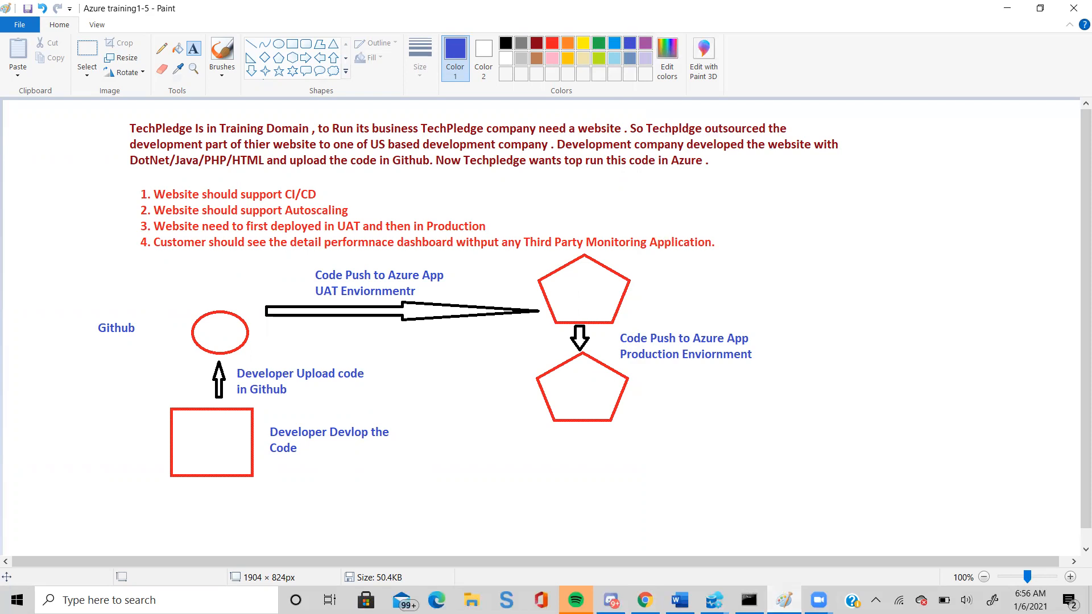
left_click(714, 600)
left_click(898, 599)
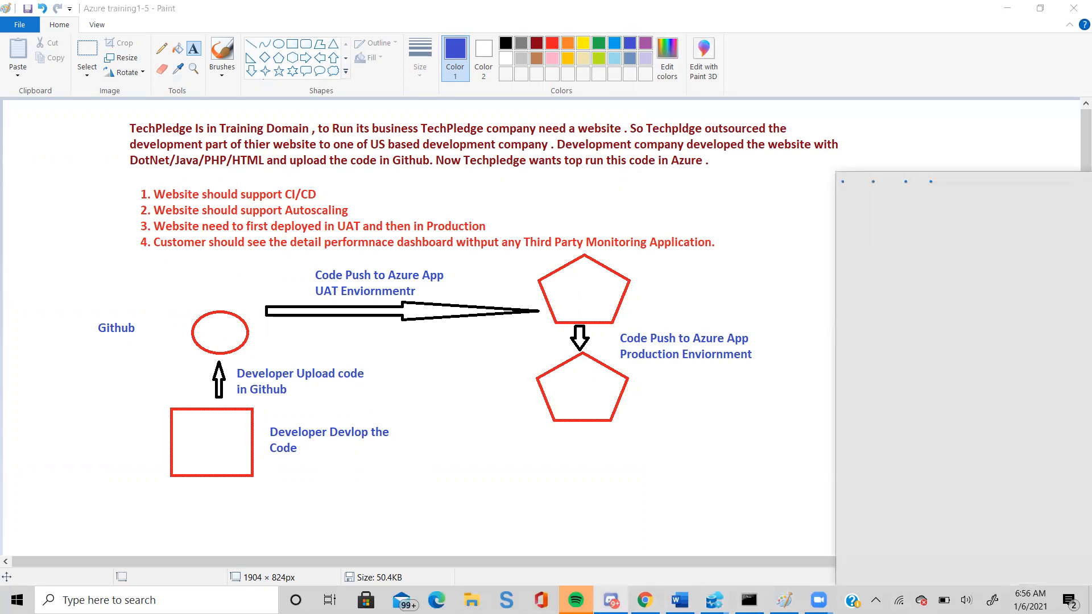
left_click(744, 373)
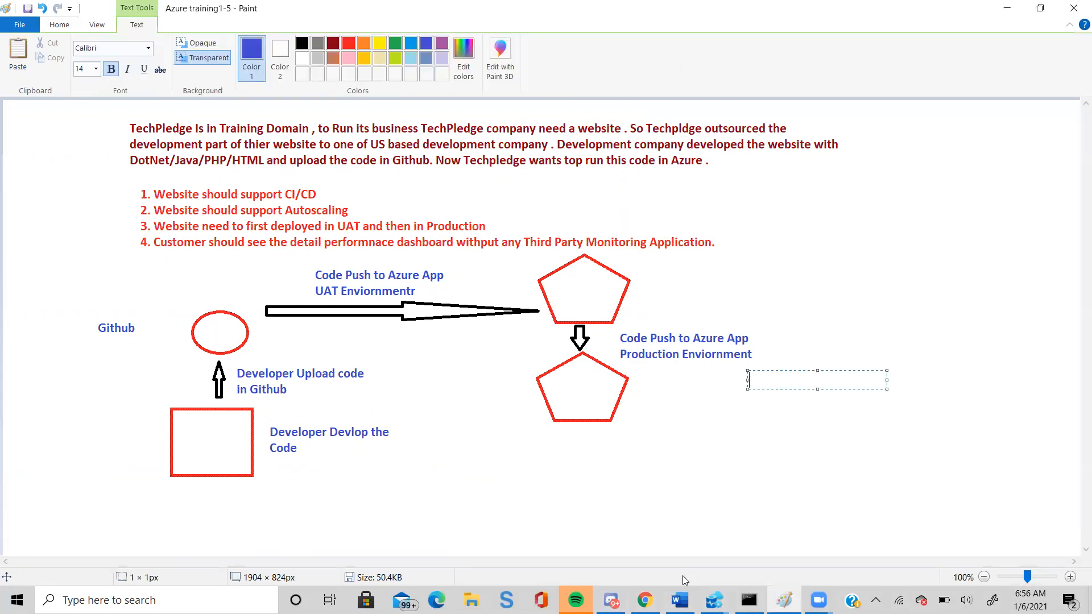
mouse_move(652, 595)
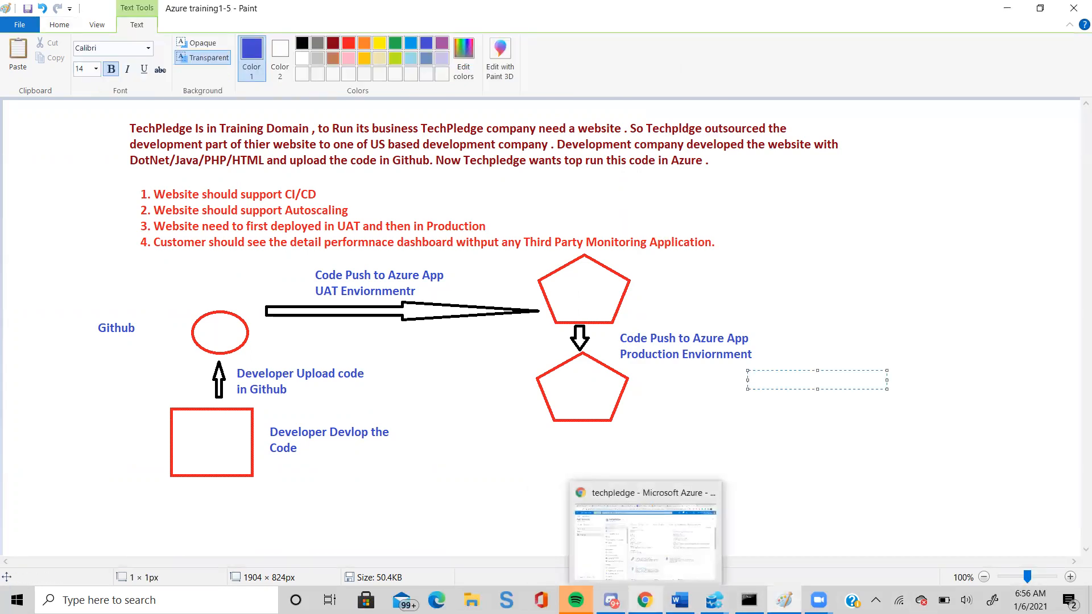
left_click(652, 556)
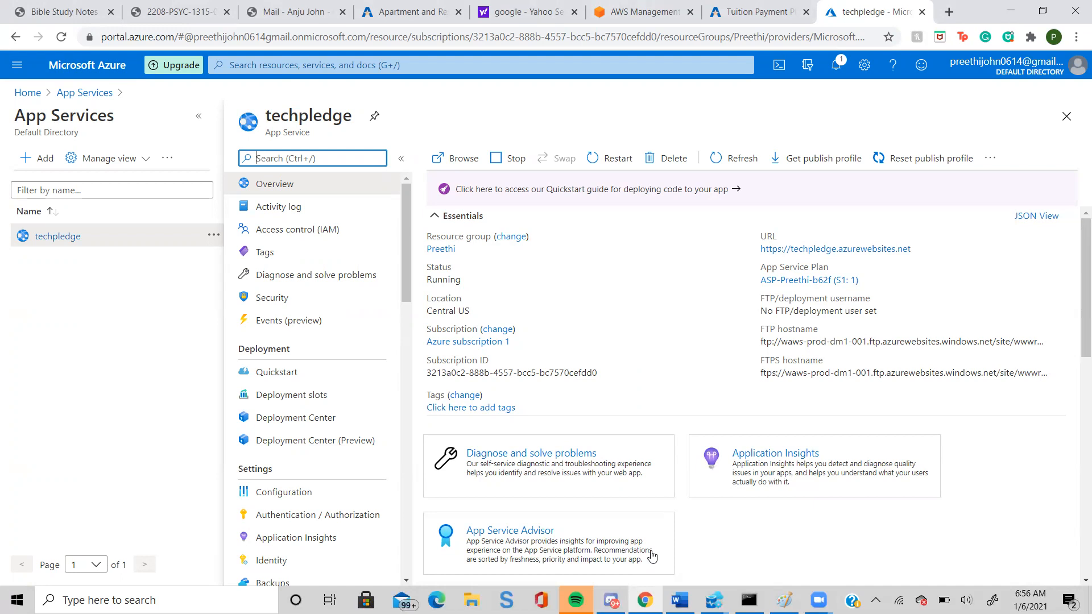
Add a deployment slot named uat to the techpledge web app without cloning settings, and close the slot form.
left_click(292, 392)
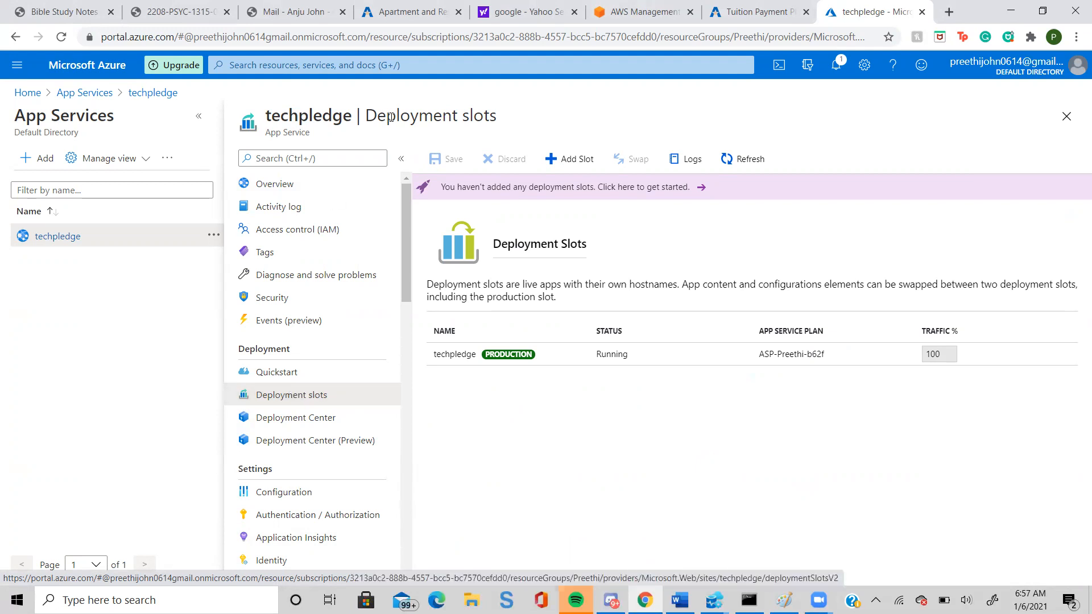
left_click(549, 161)
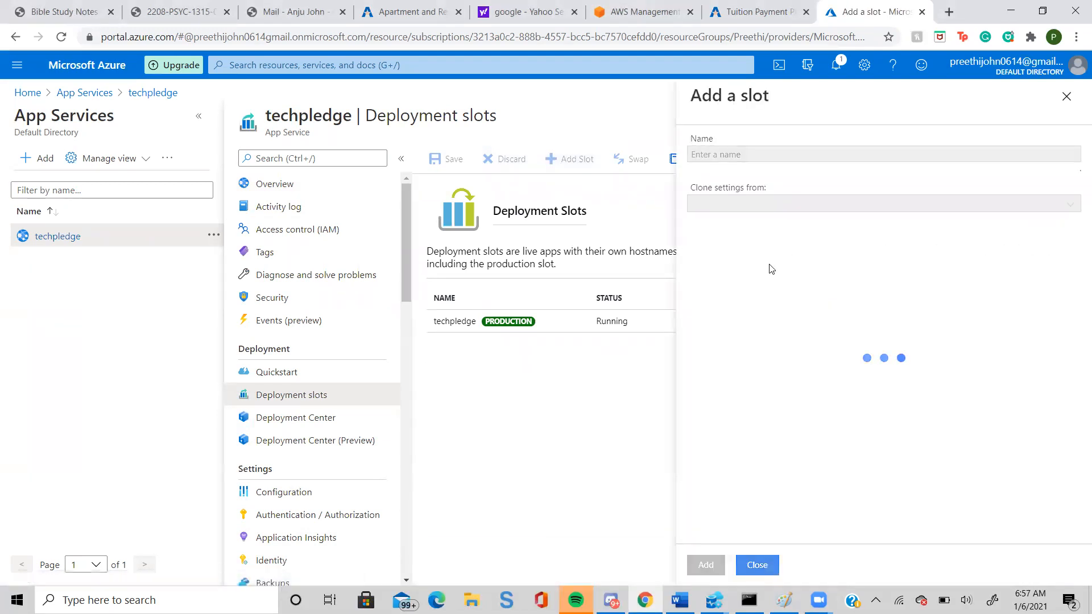
left_click(744, 160)
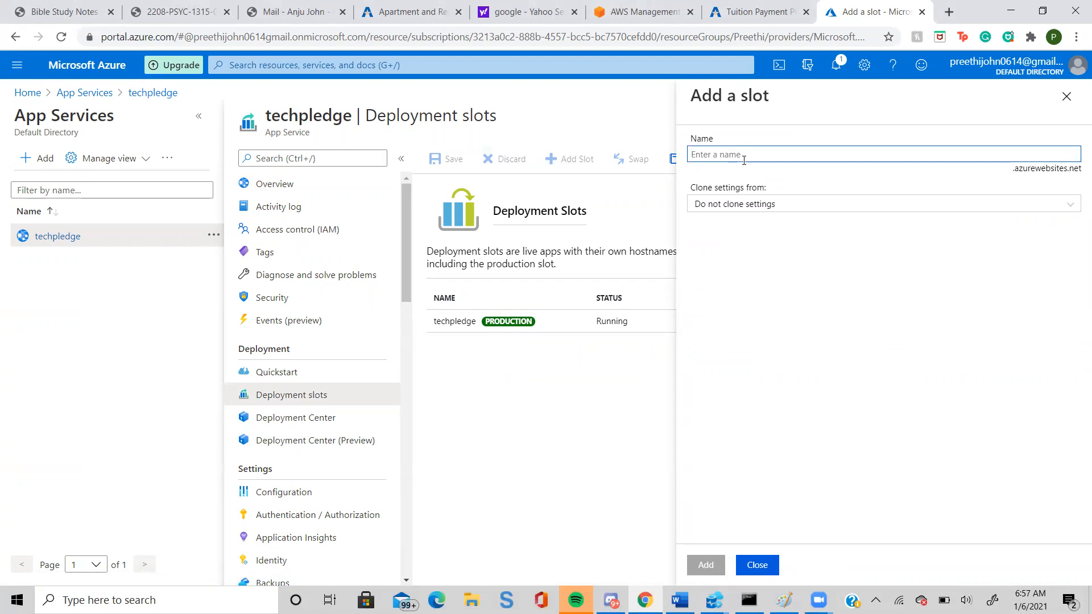
type("U")
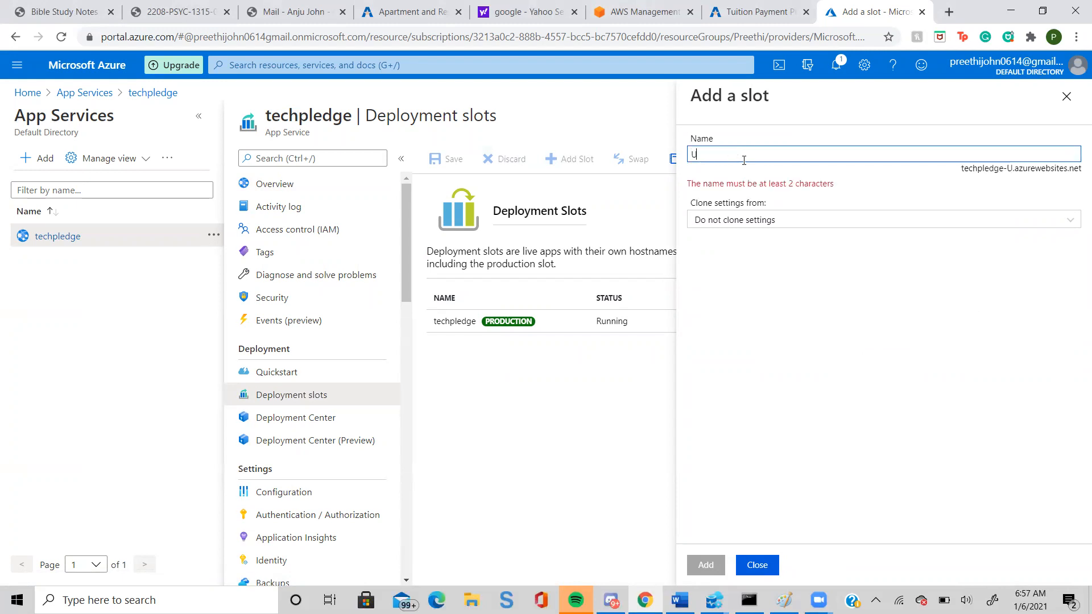
key("BackSpace")
type("uat")
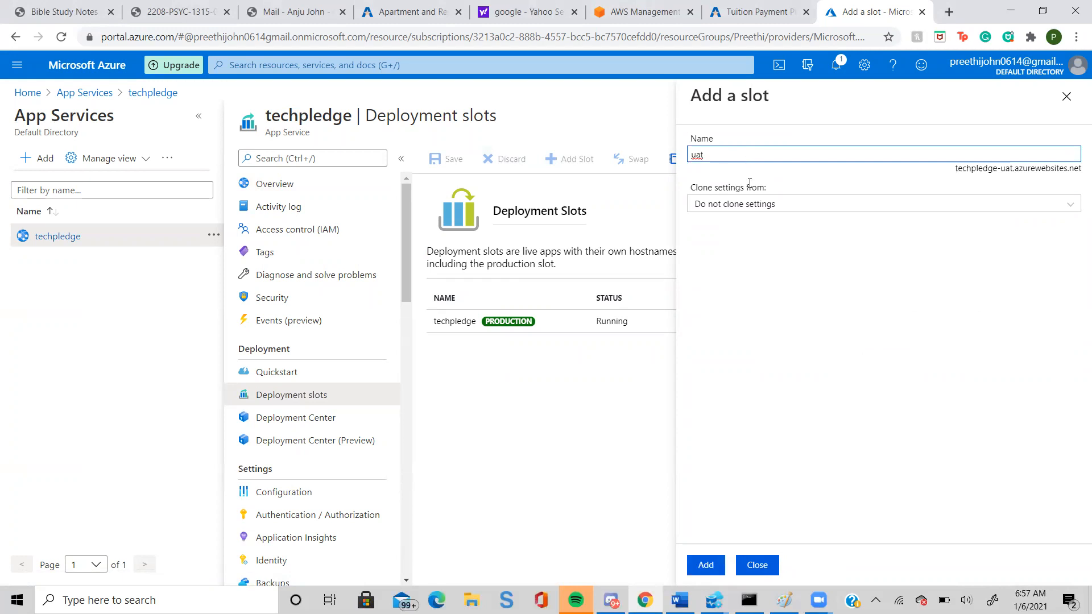
left_click(707, 566)
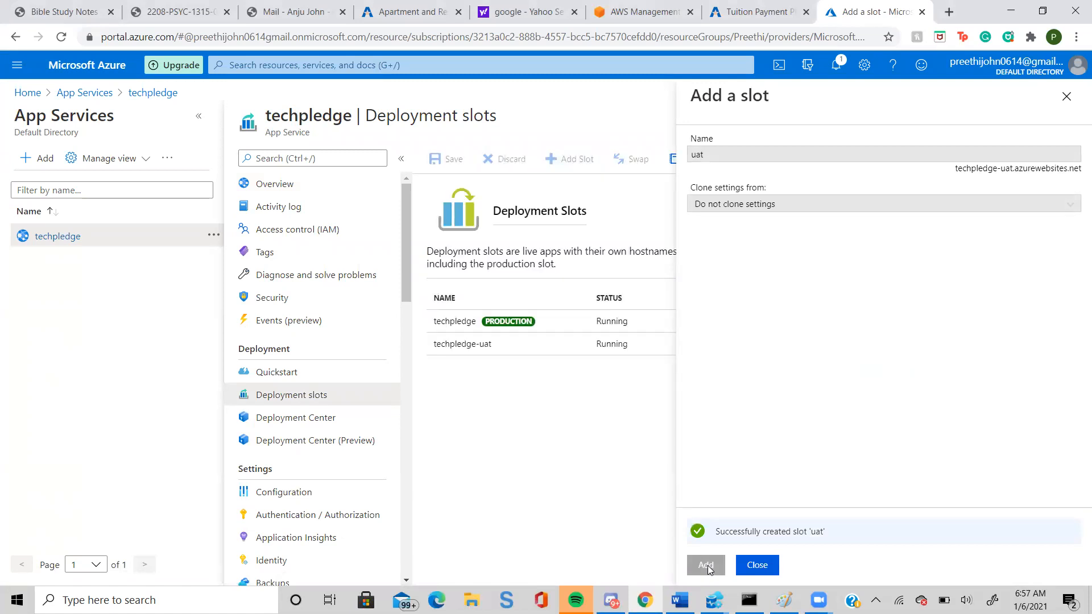
left_click(749, 567)
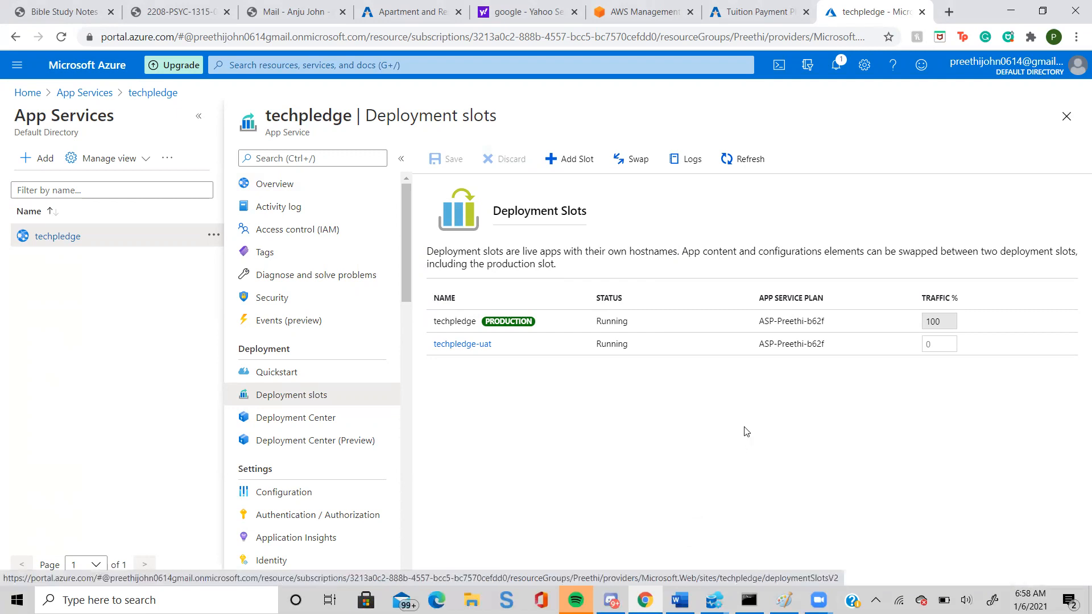
Open the techpledge-uat slot, view its default site in the browser, and return to the slot's overview.
left_click(453, 351)
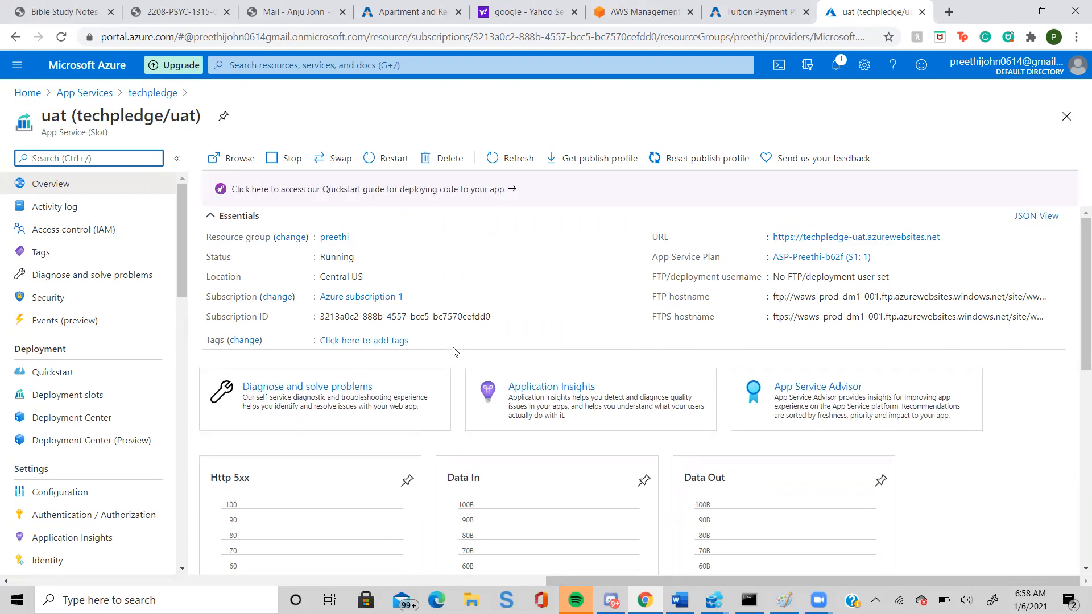
left_click(806, 243)
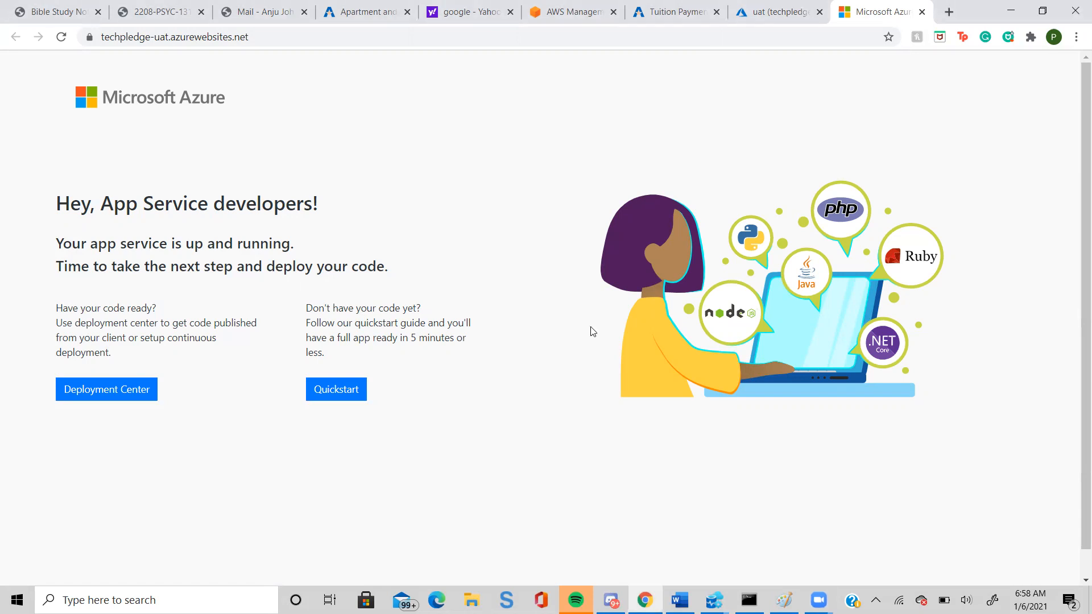
left_click(769, 14)
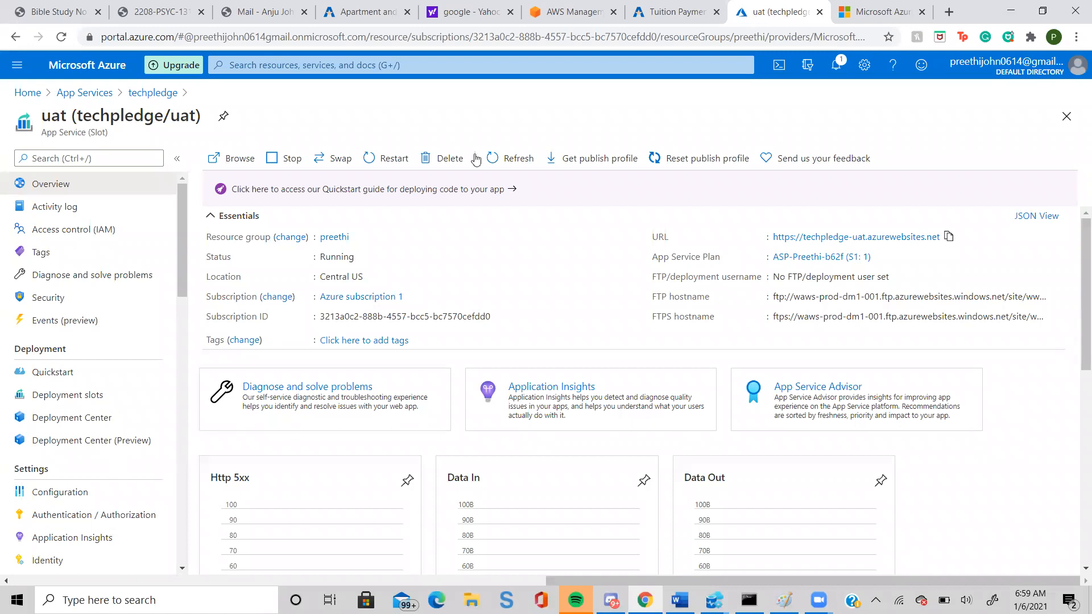
Launch the App Service Editor for the uat slot and open hostingstart.html from WWWROOT.
scroll(103, 358, "down", 6)
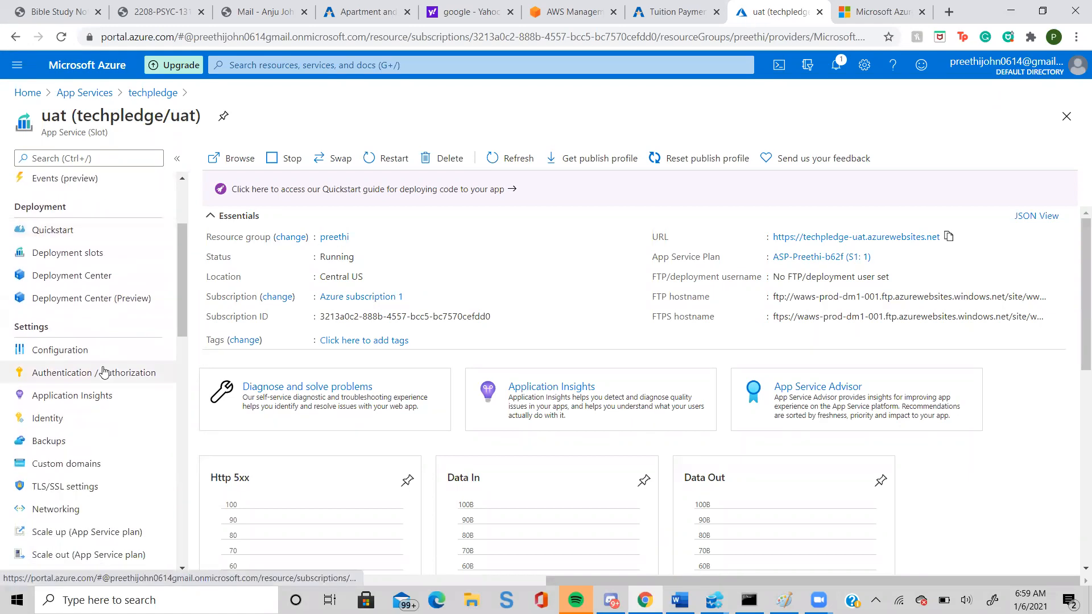
scroll(104, 371, "down", 4)
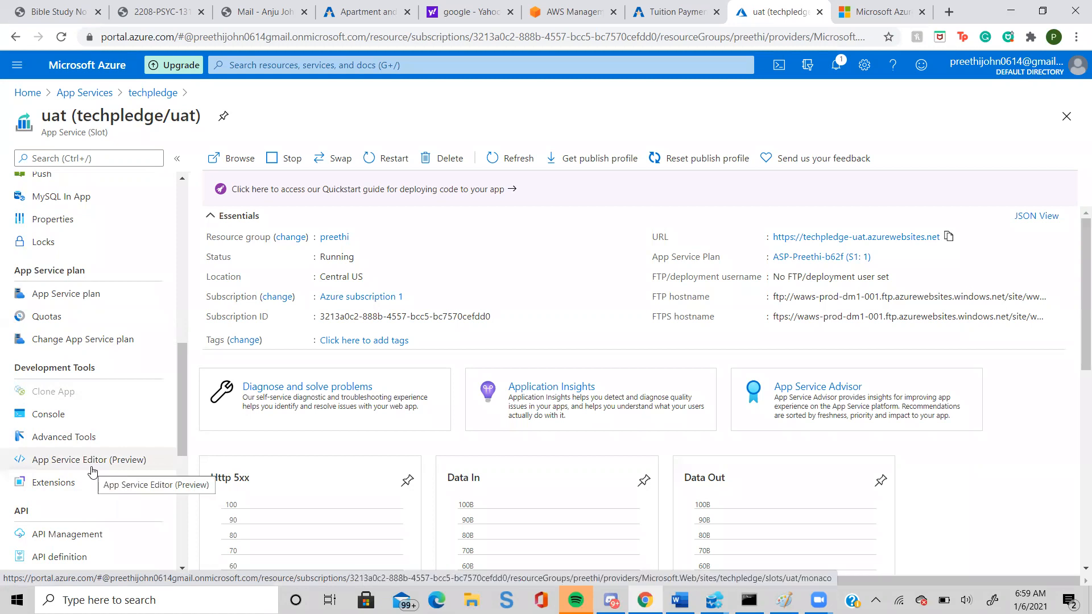
left_click(92, 471)
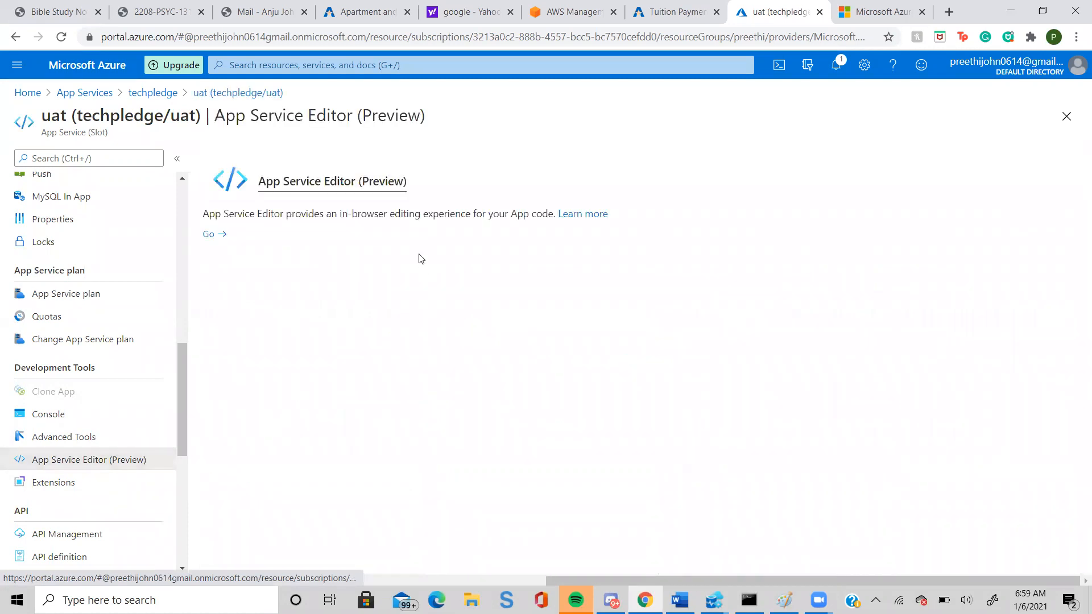
left_click(208, 235)
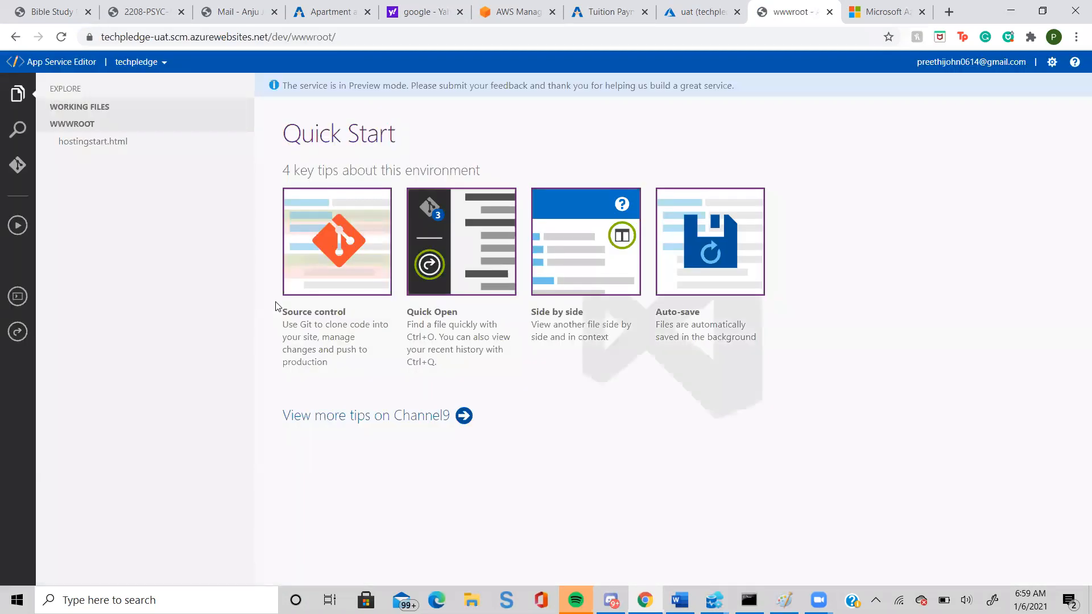
left_click(83, 145)
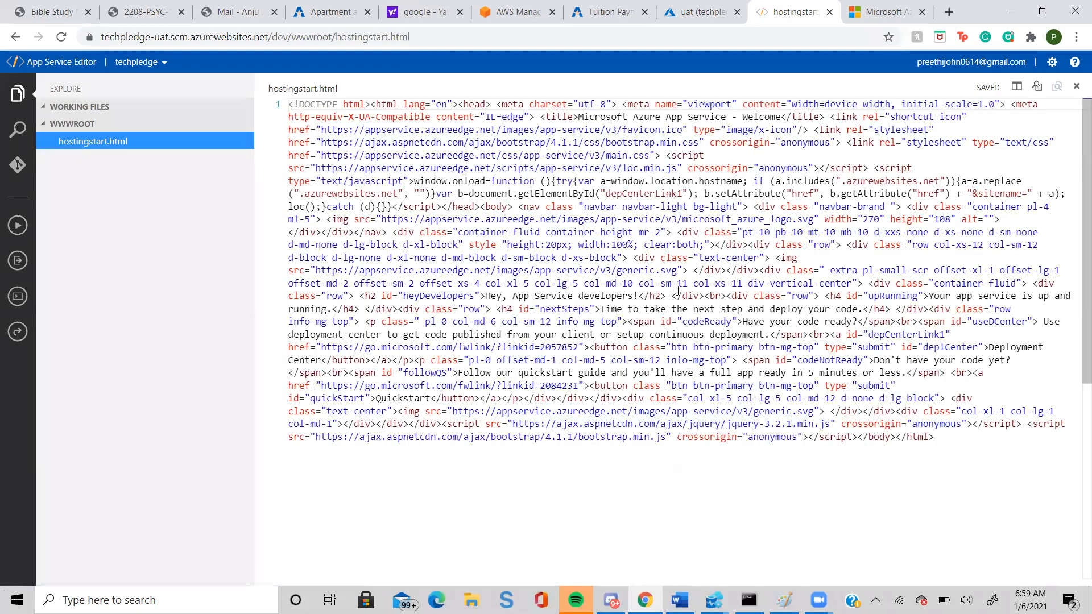
Replace the h2 heading text "Hey, App Service developers" with "Developed by", the developer's first name and "for UAT", and reload the editor page.
left_click_drag(662, 294, 480, 298)
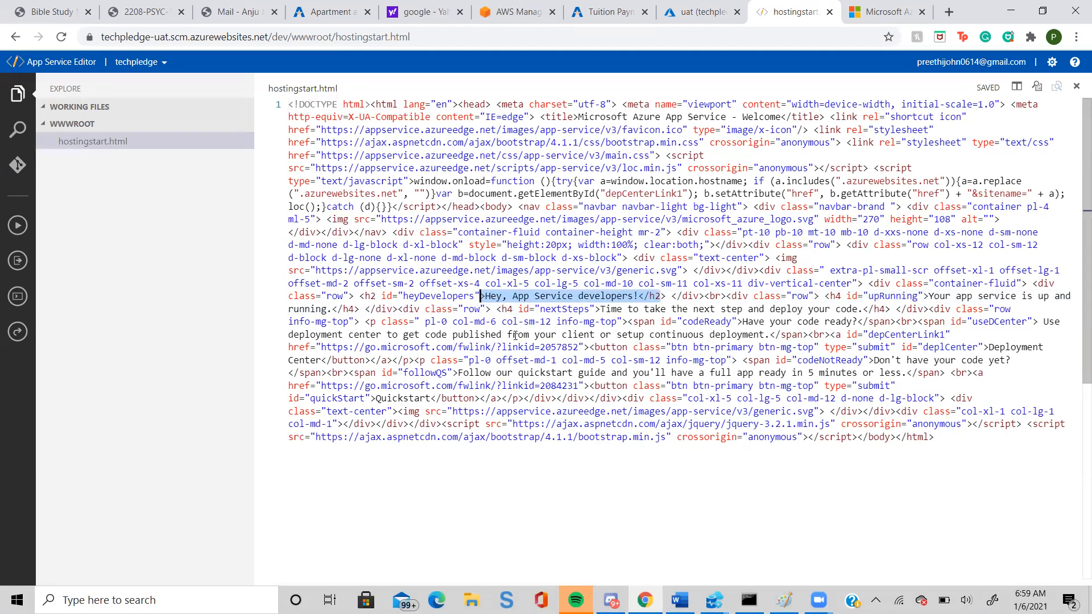
left_click(480, 296)
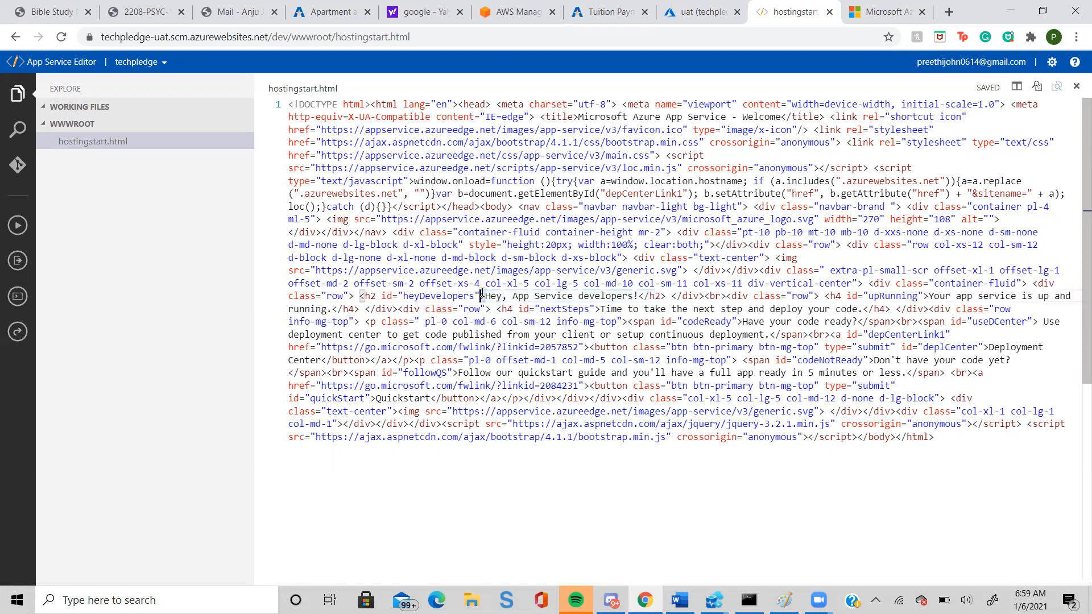
left_click_drag(485, 295, 633, 295)
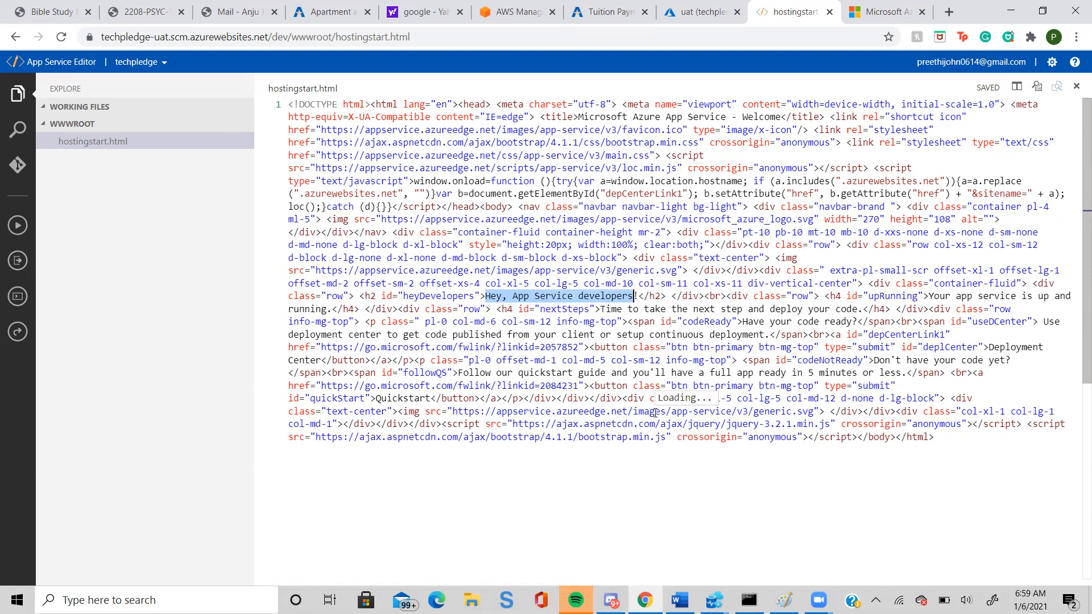
type("Dev")
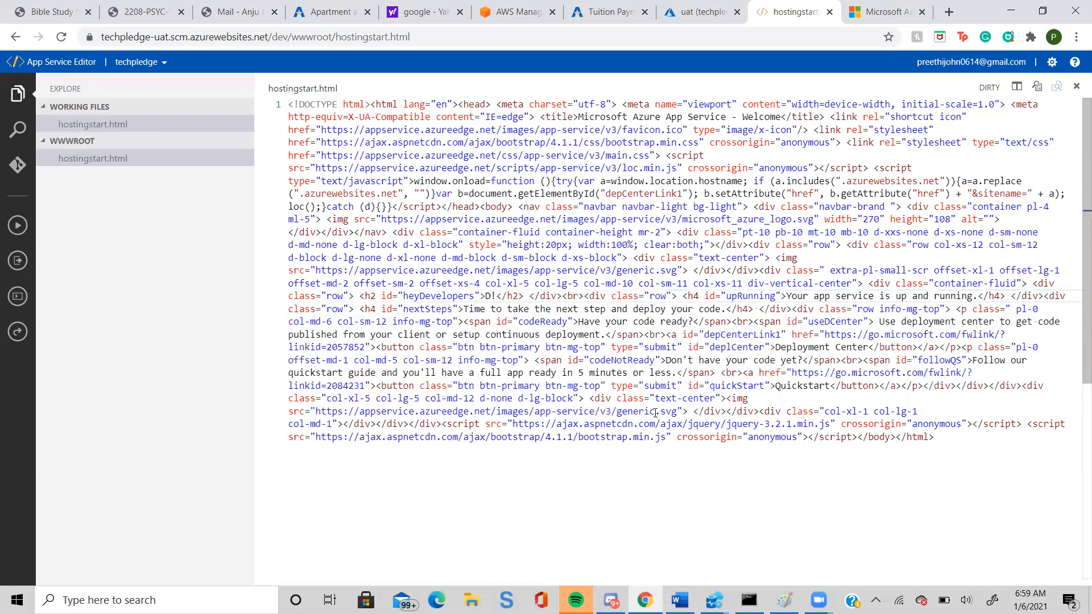
type("e")
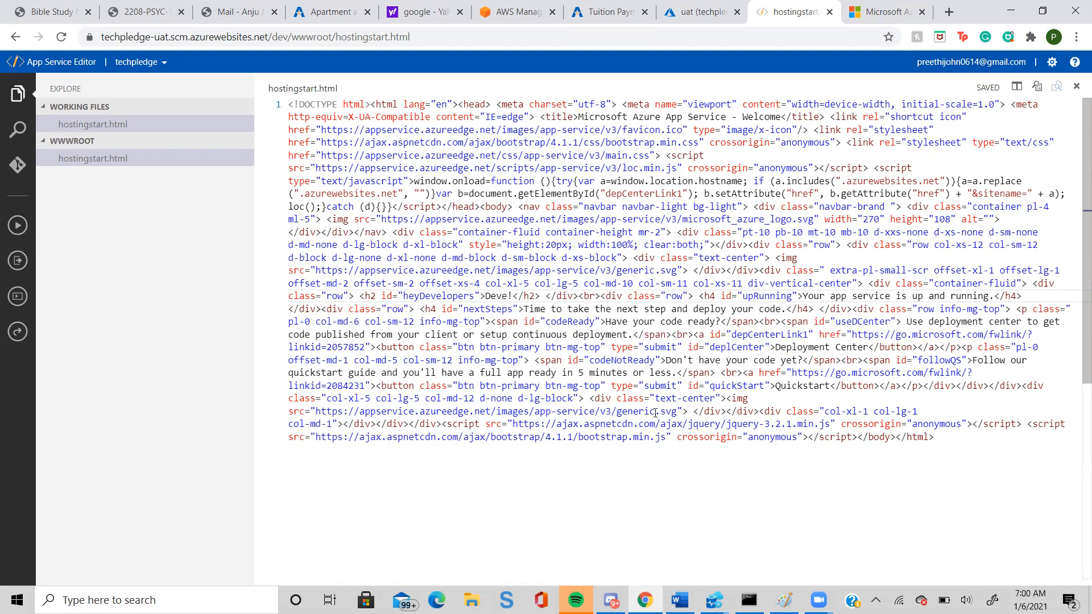
type("loped by Preethi for U")
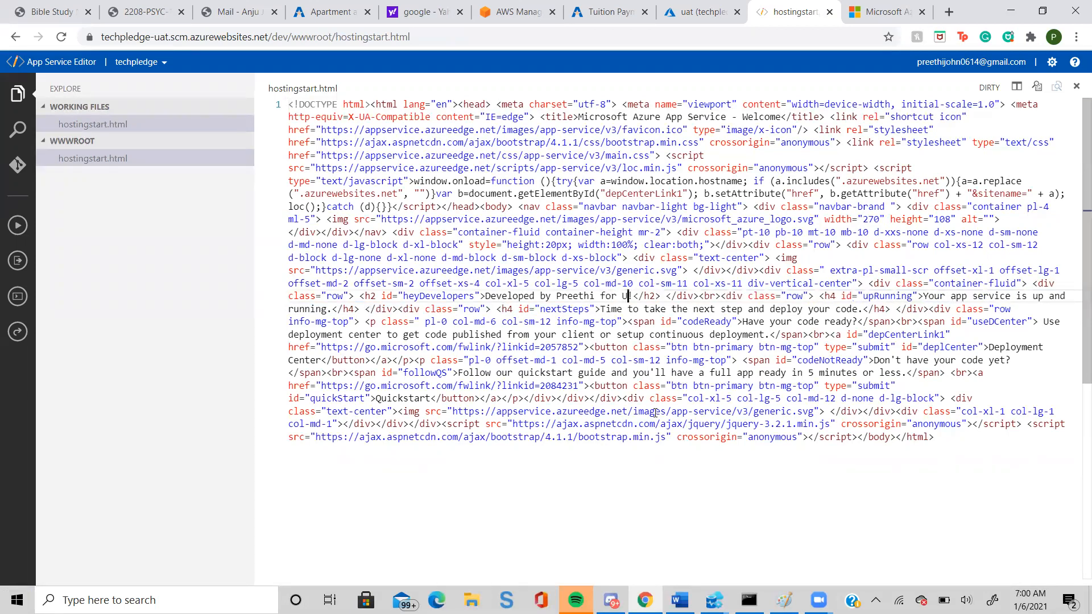
type("AT")
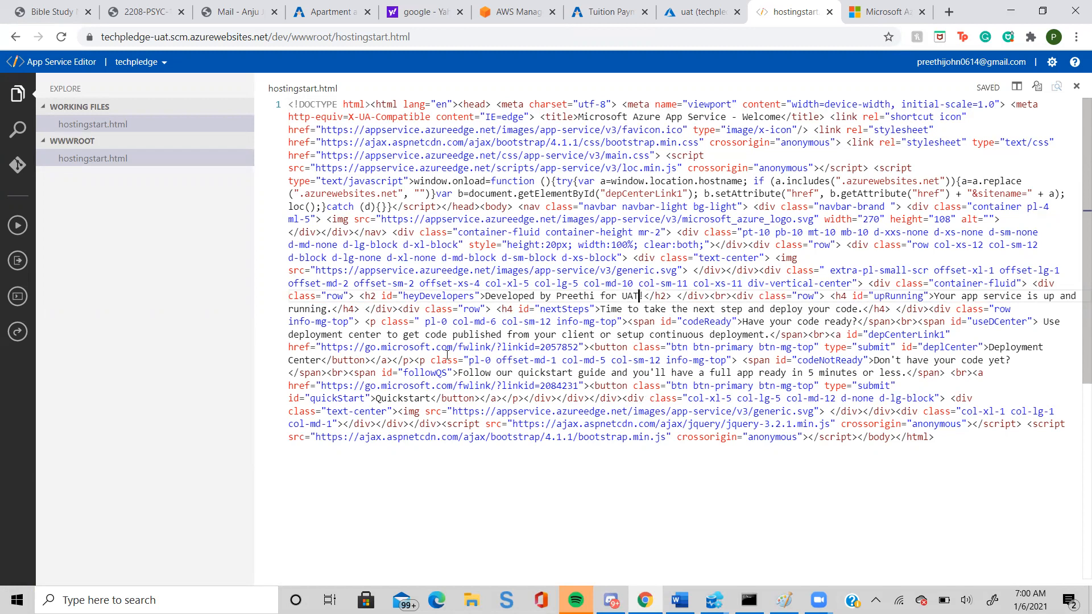
left_click(62, 37)
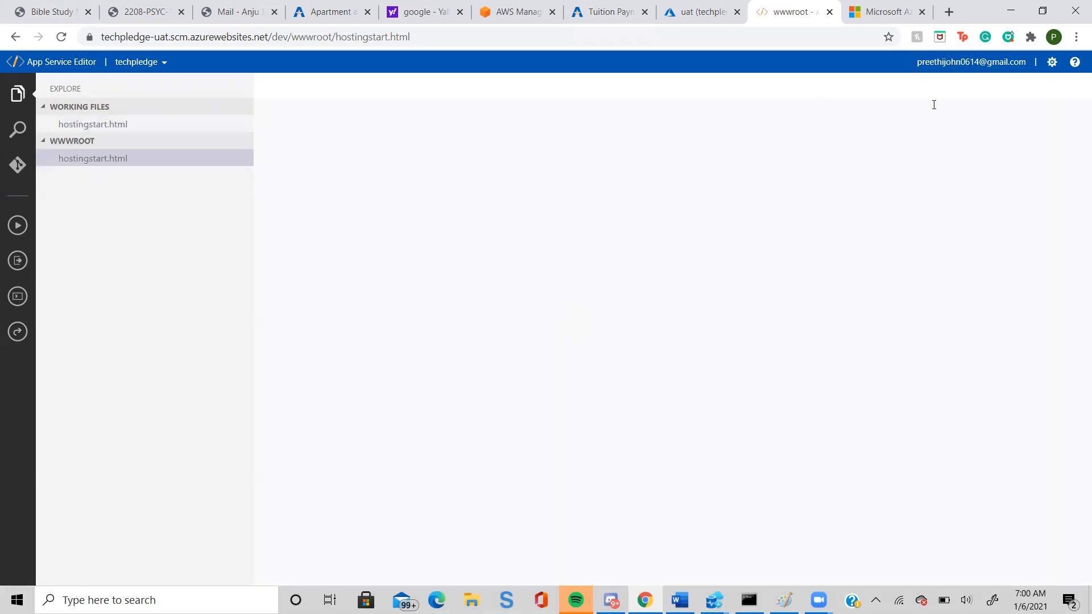
Close the App Service Editor and reload the techpledge-uat site to check its page heading.
left_click(828, 12)
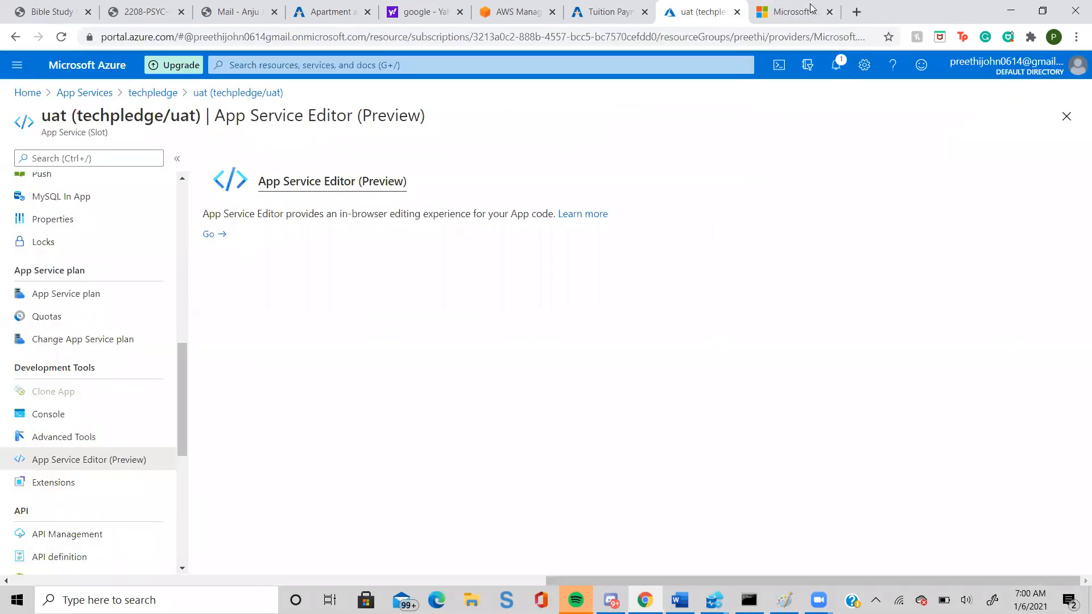
left_click(798, 11)
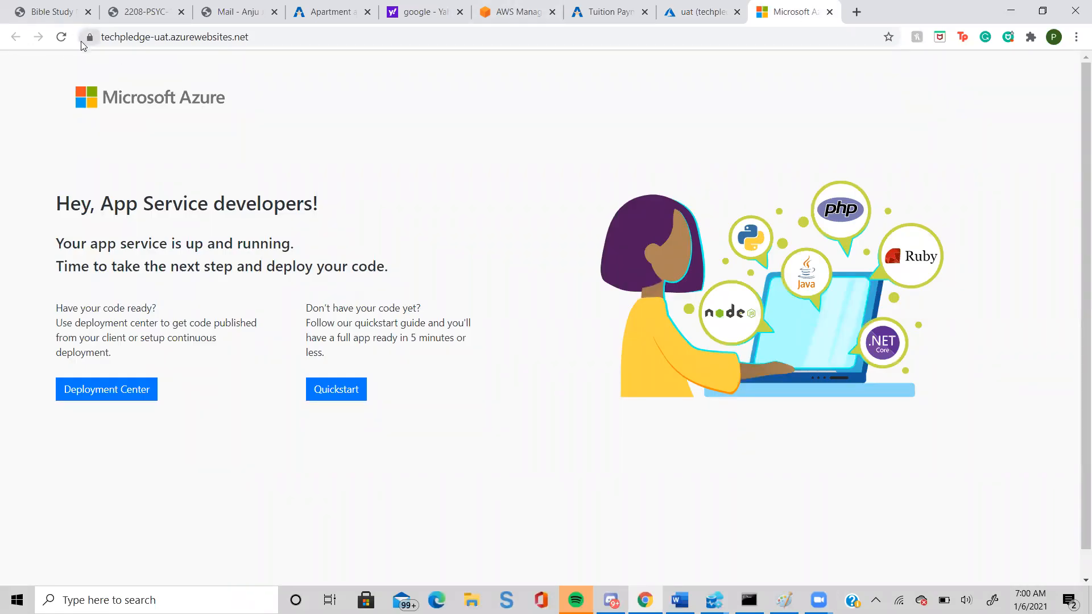
left_click(61, 37)
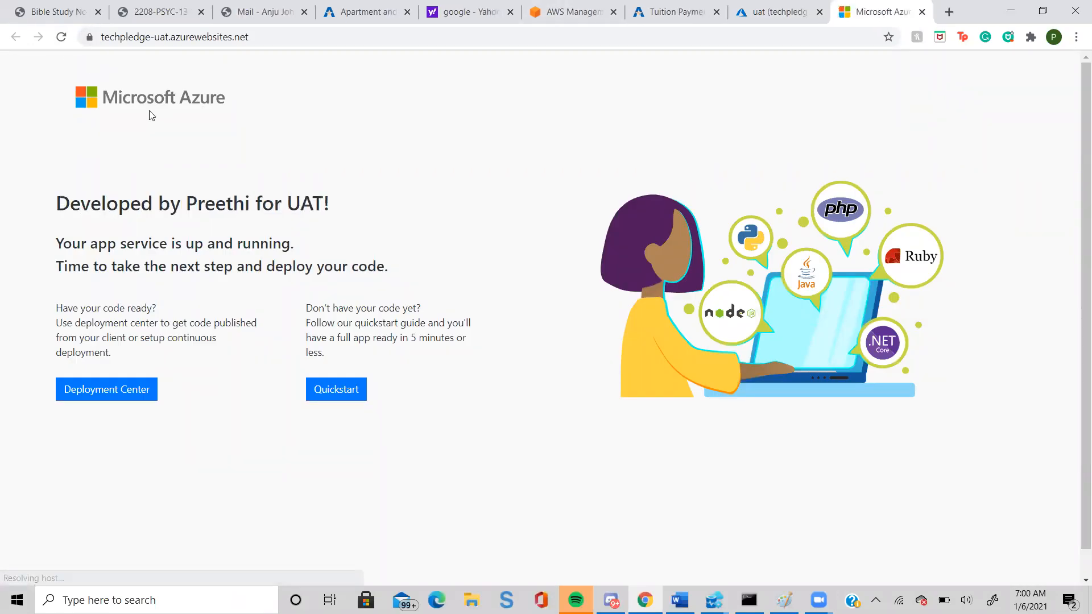
left_click_drag(340, 205, 61, 203)
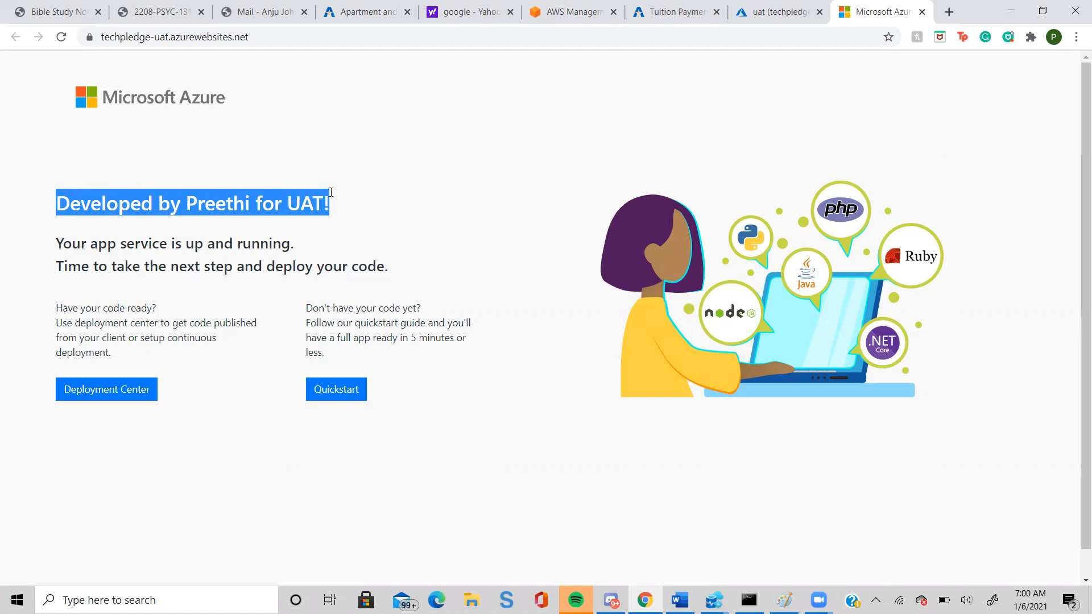
Open the production site from the techpledge app's overview and compare its page heading with the UAT site's.
left_click(779, 12)
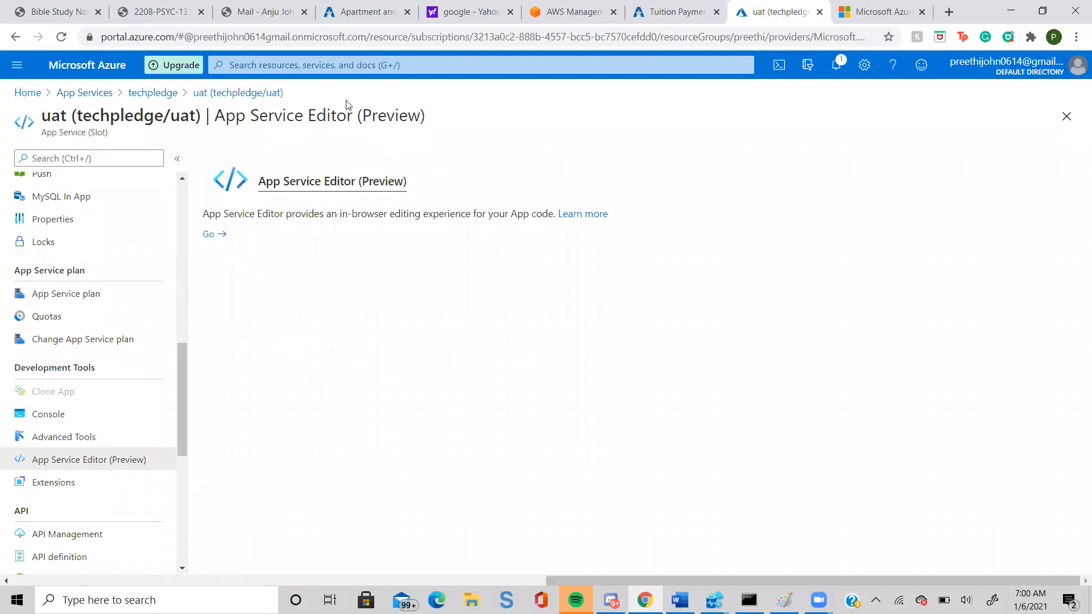
scroll(122, 322, "up", 8)
scroll(122, 322, "up", 2)
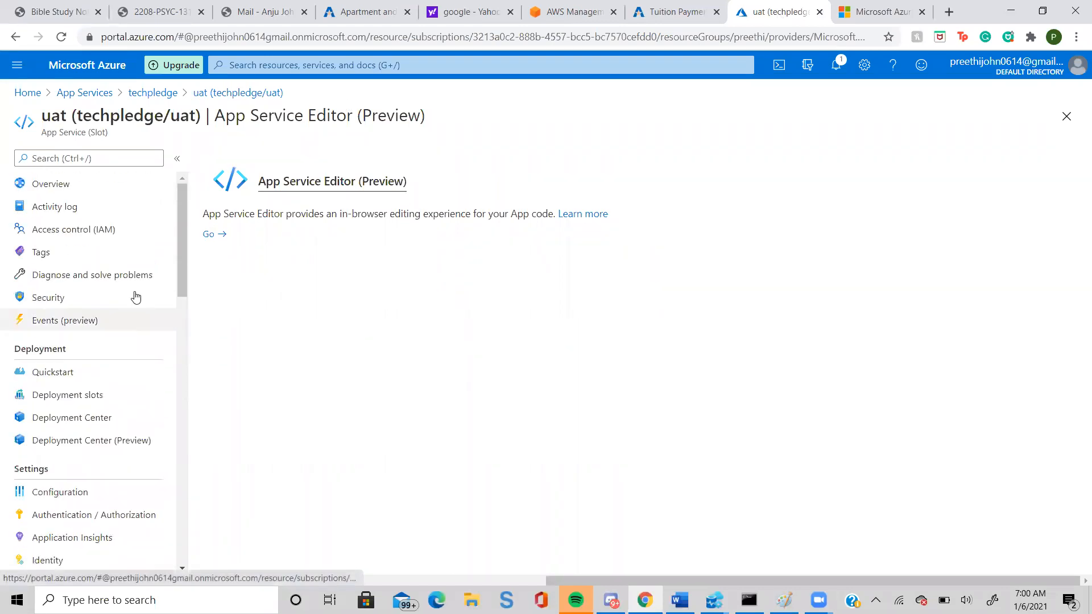
left_click(168, 93)
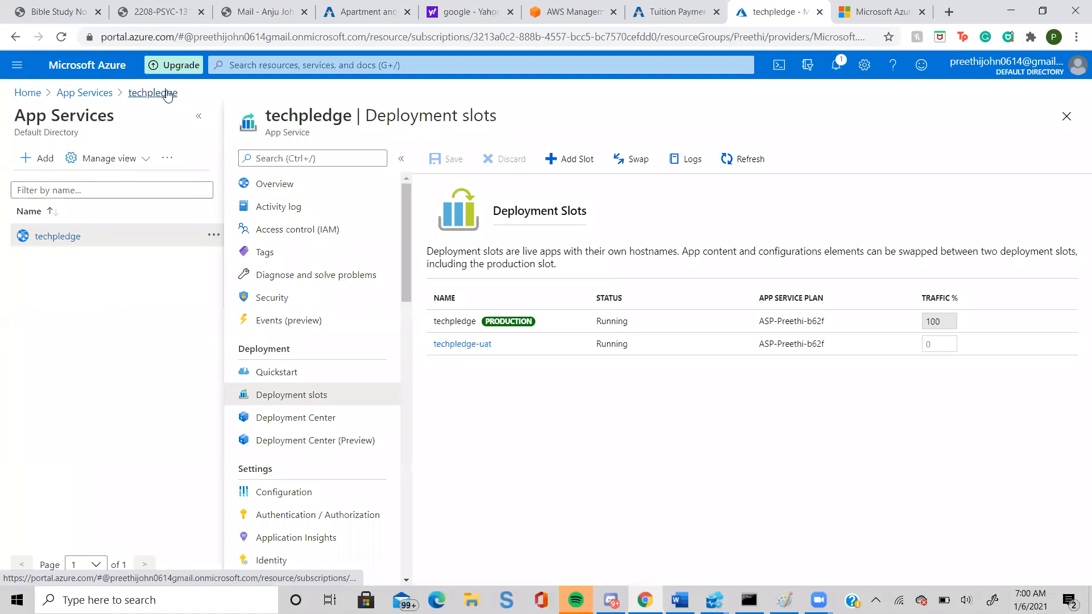
left_click(449, 320)
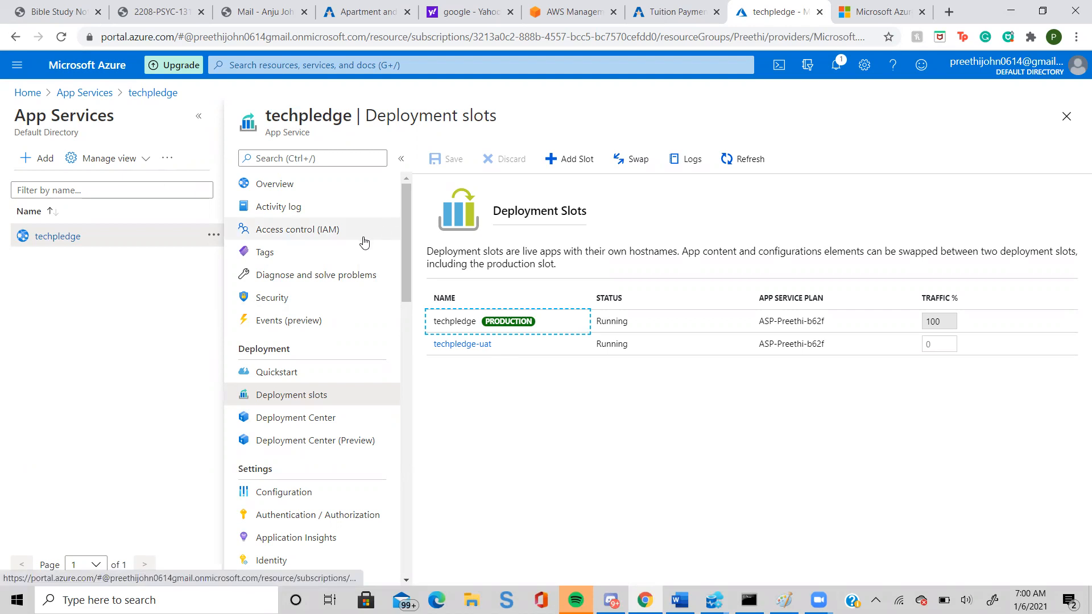
left_click(265, 185)
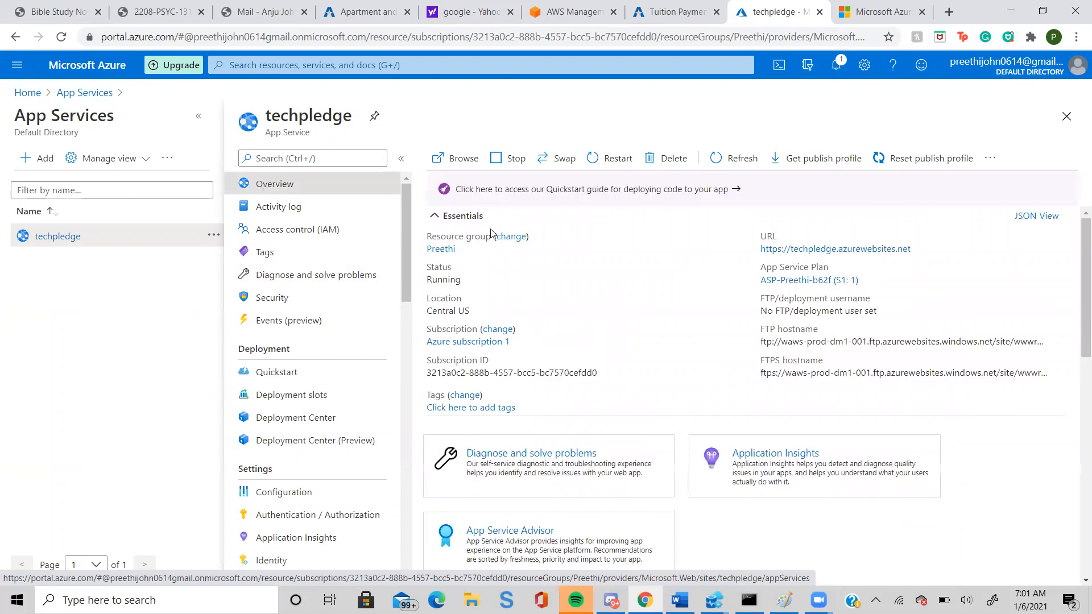
left_click(859, 251)
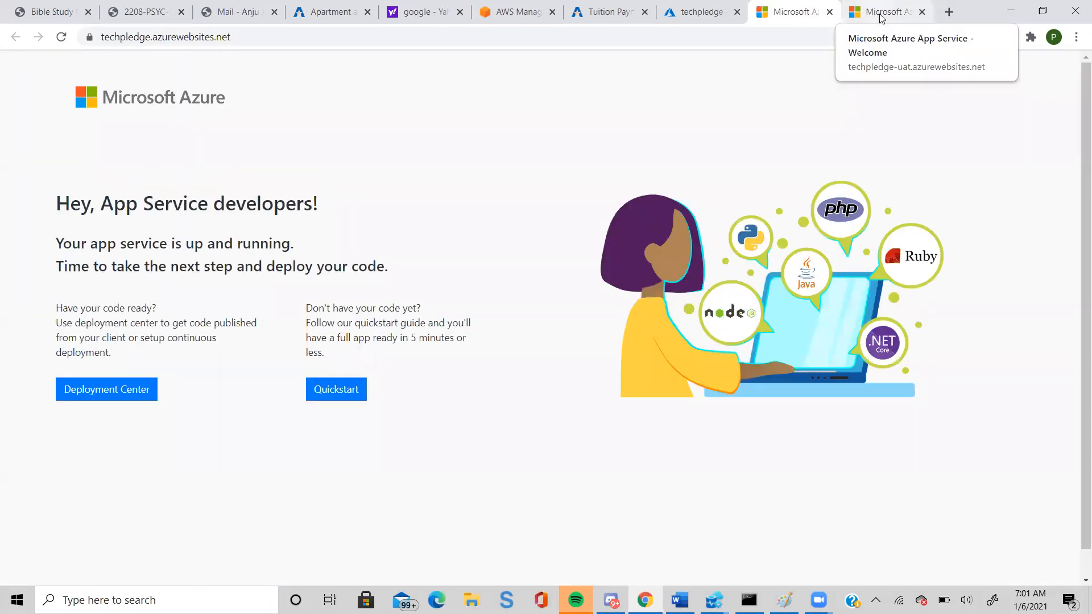
left_click_drag(319, 203, 70, 205)
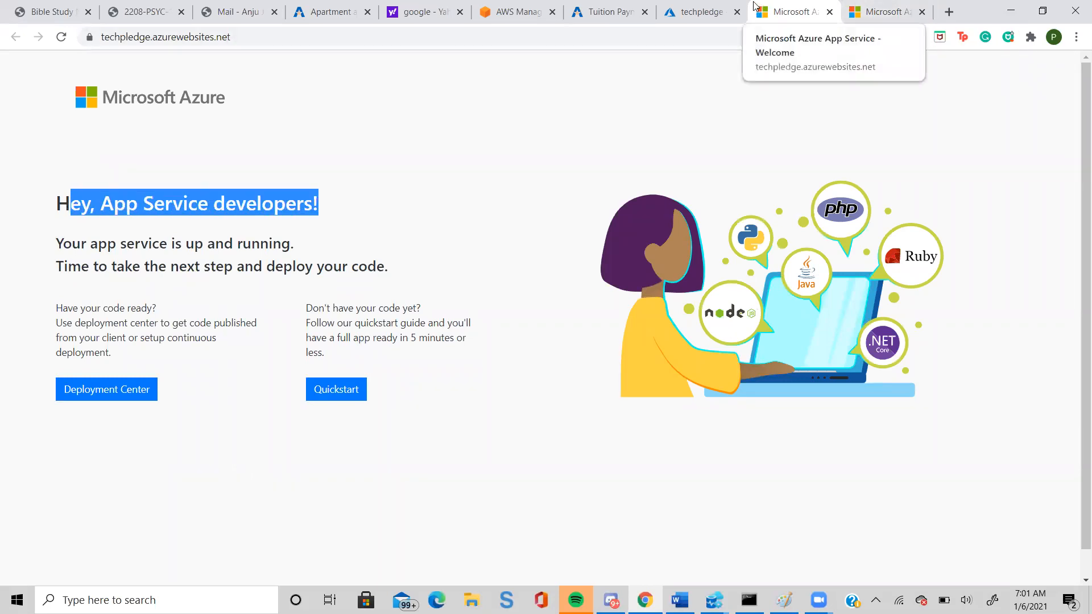
left_click(880, 7)
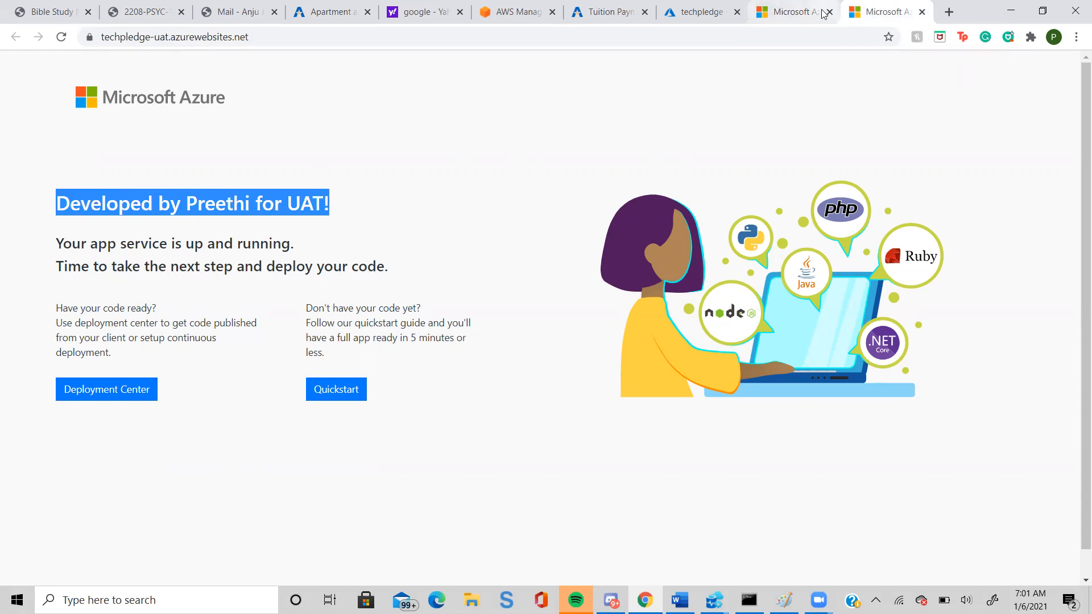
Swap the techpledge-uat slot as source with the techpledge production slot as target from the app's overview.
left_click(681, 17)
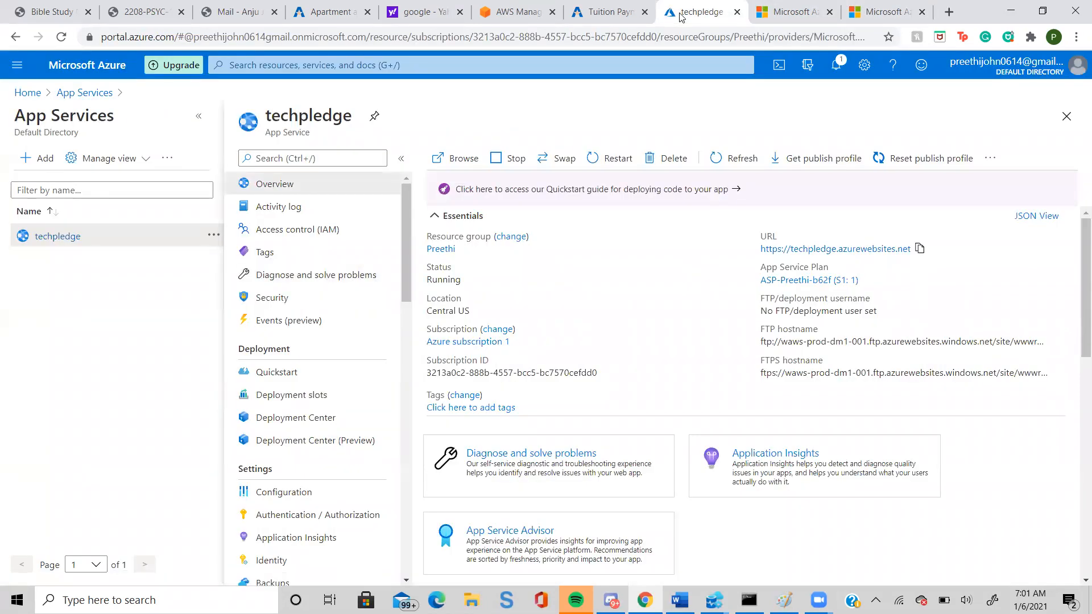
left_click(562, 161)
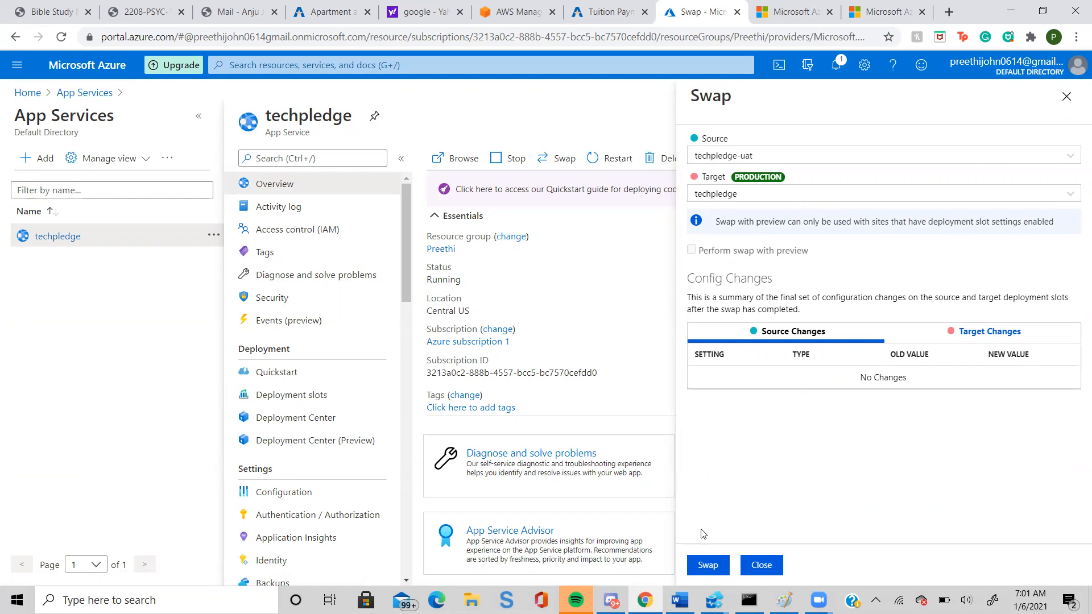
left_click(707, 557)
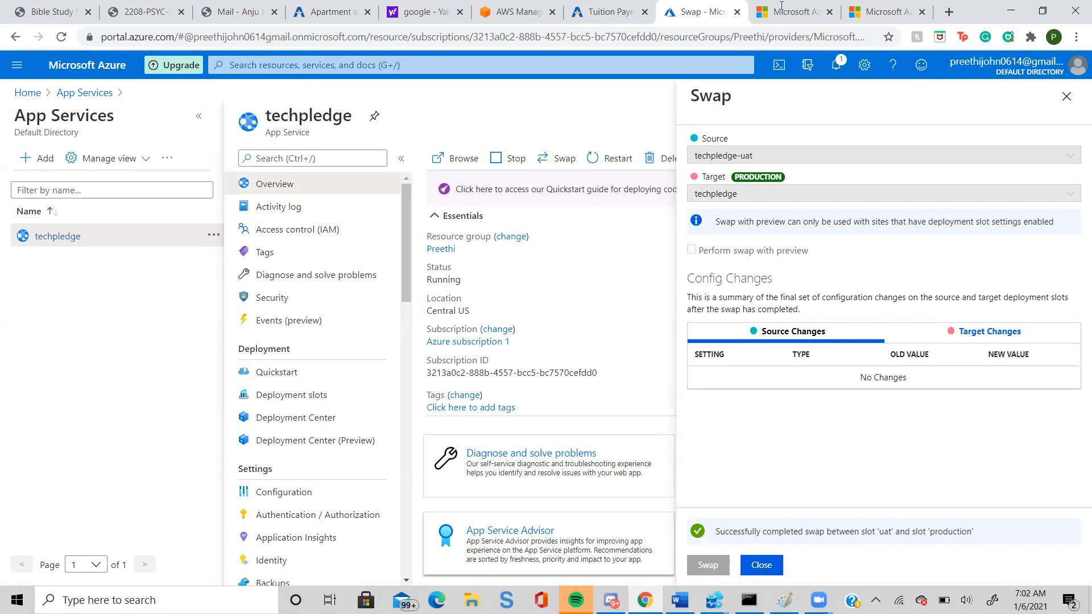
Reload the production techpledge site and compare its page heading and address with those of the techpledge-uat site.
key("ctrl+Tab")
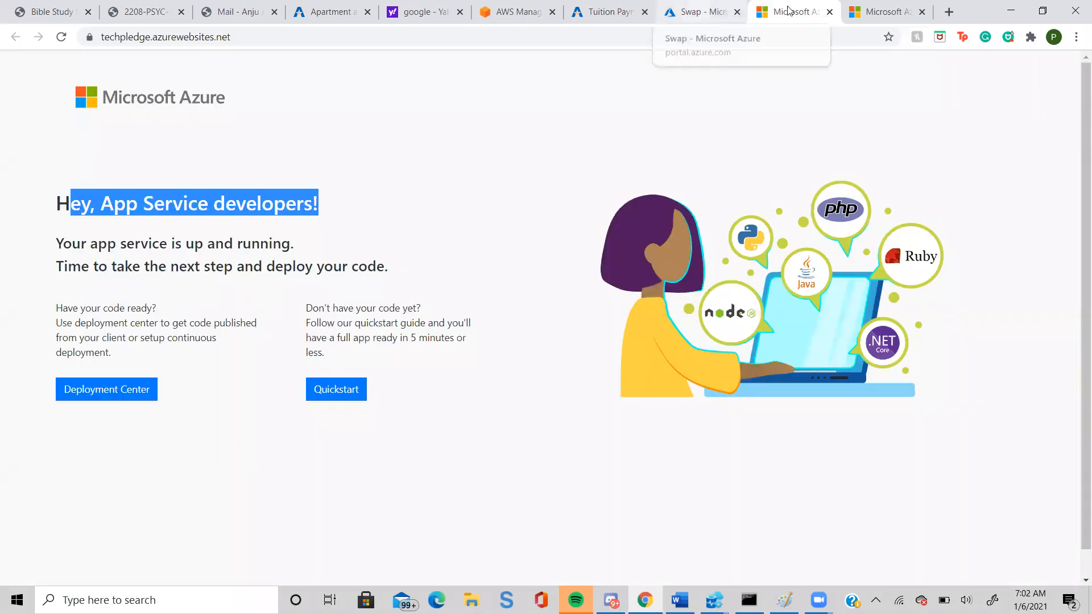
left_click(60, 37)
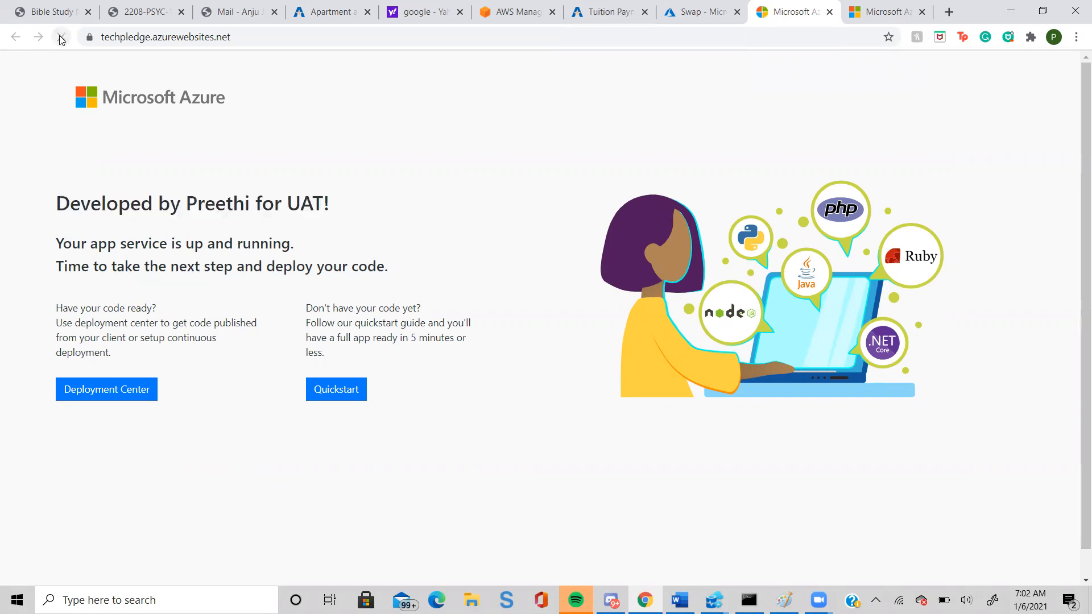
left_click_drag(336, 206, 53, 204)
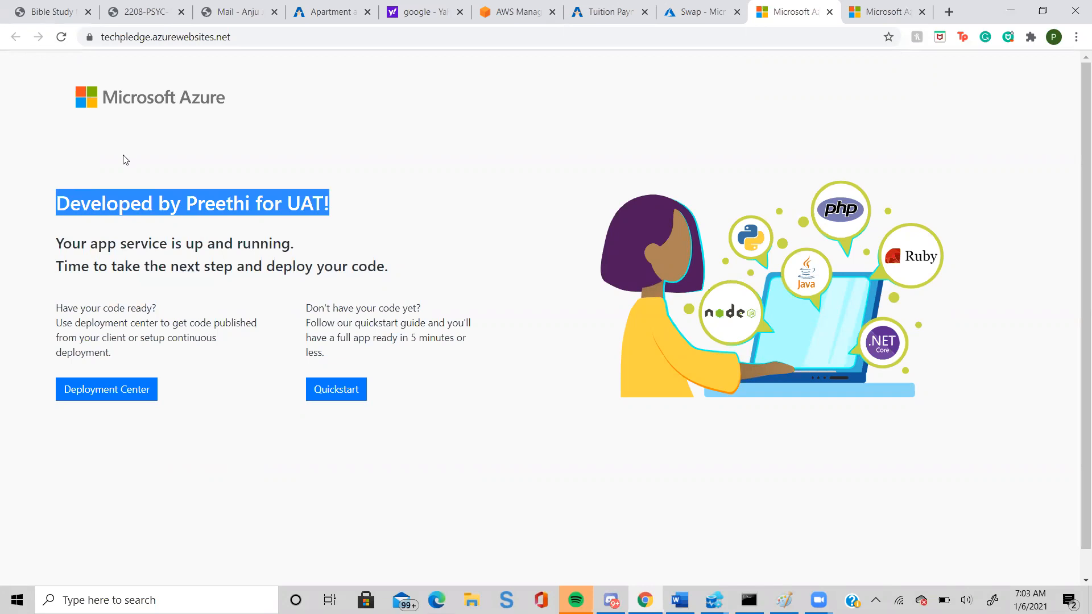
left_click(147, 37)
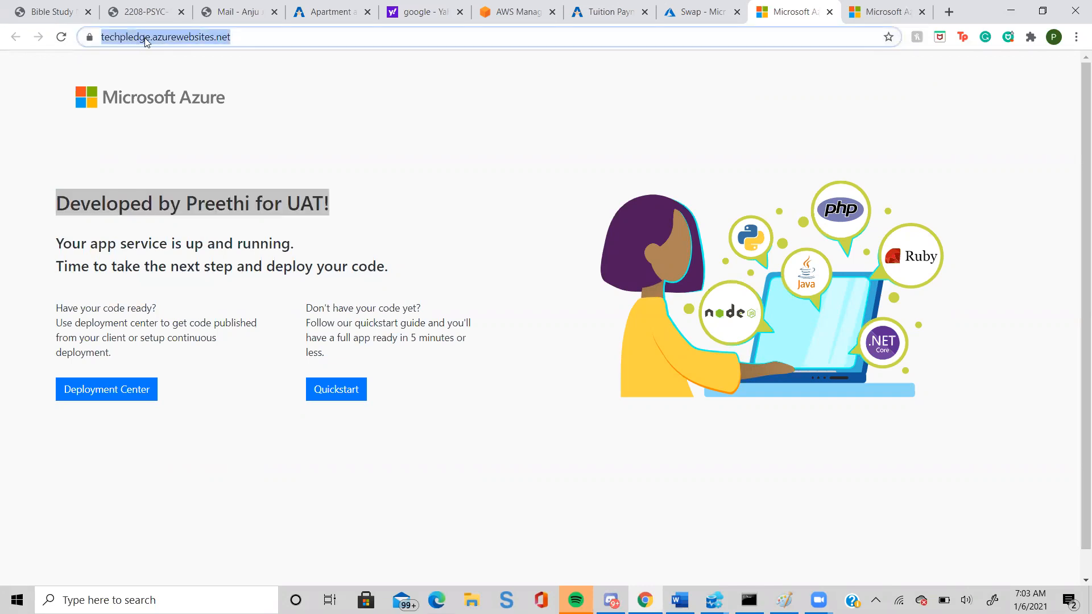
left_click(870, 9)
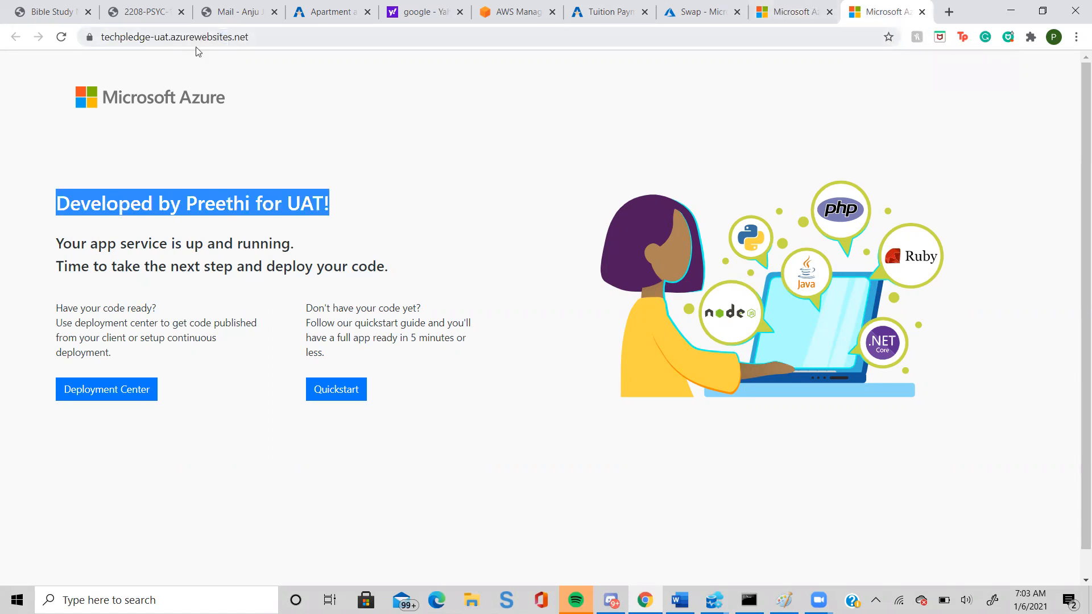
left_click(776, 16)
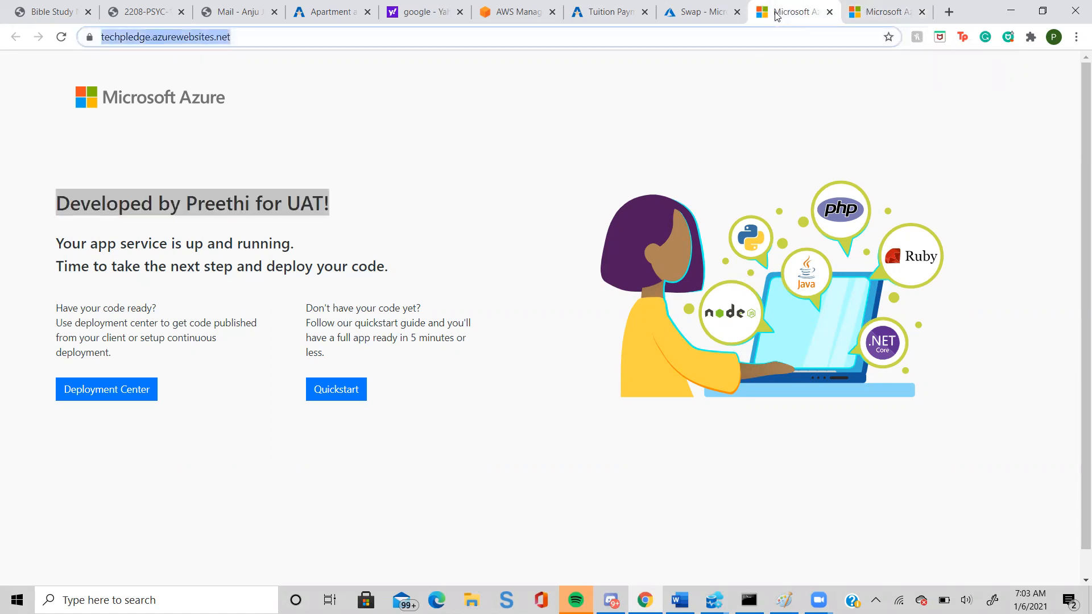
left_click(397, 130)
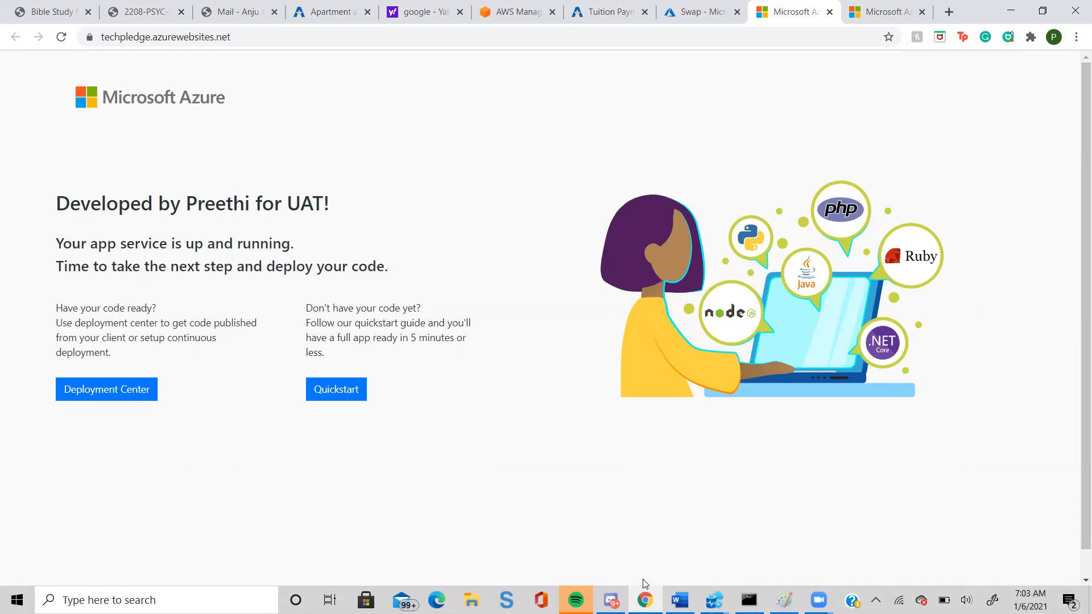
Switch to the Azure training1-5 drawing in Paint and set the primary color to black.
left_click(784, 600)
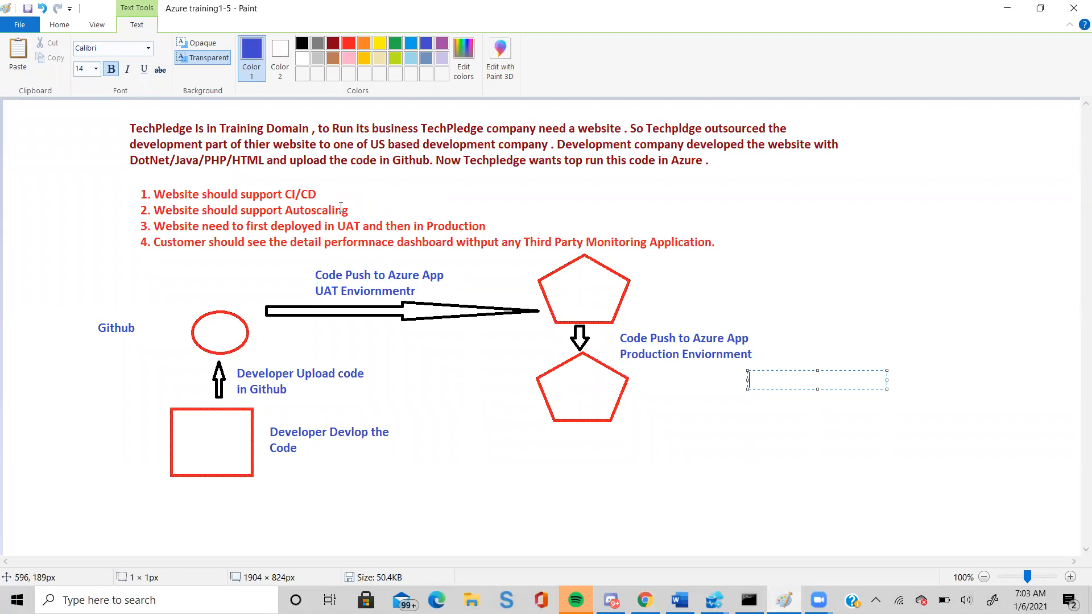
left_click(300, 44)
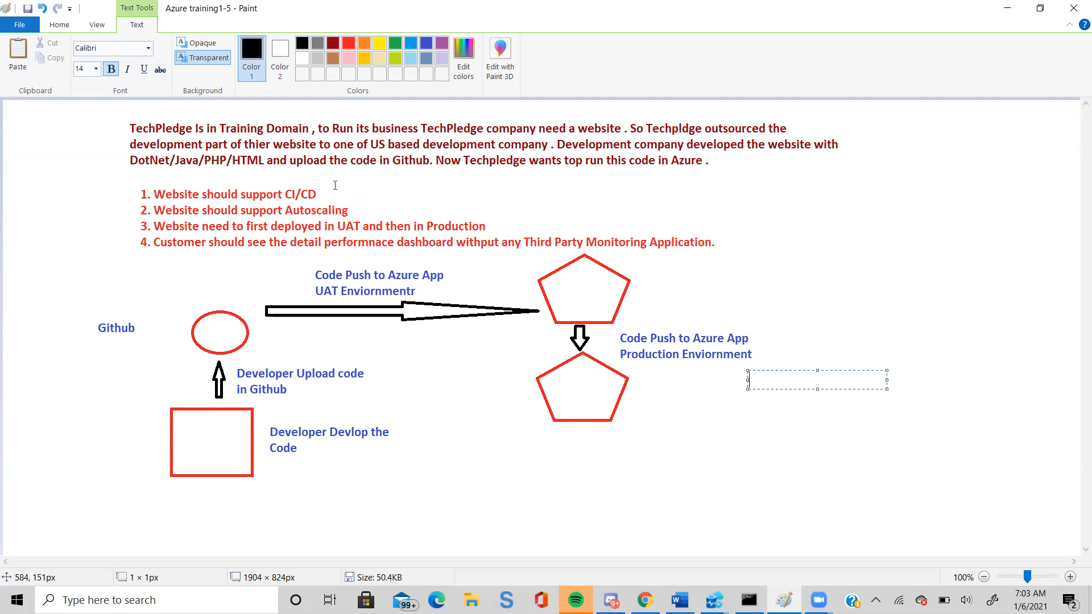
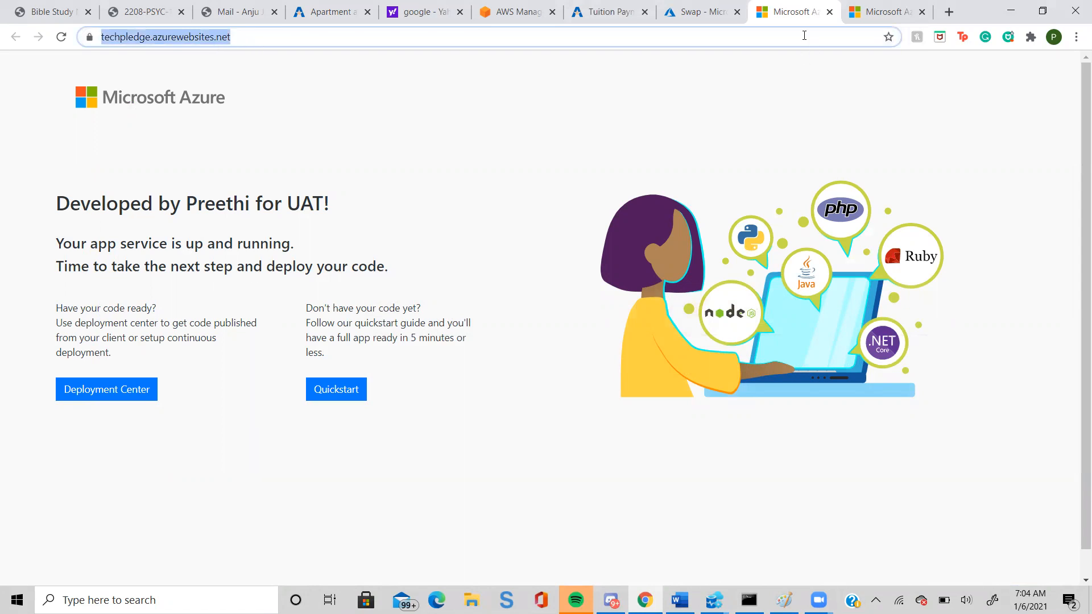
Enter a www custom domain combining the owner's first name with azureexpert.com in the techpledge app's custom domain settings.
left_click(684, 16)
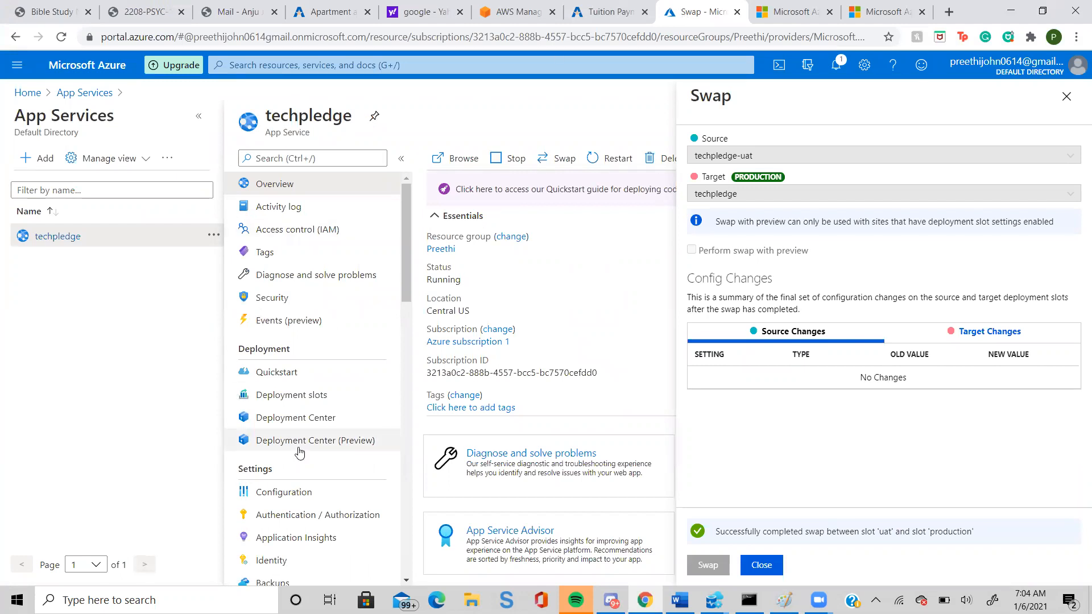
scroll(298, 452, "down", 1)
scroll(299, 452, "down", 1)
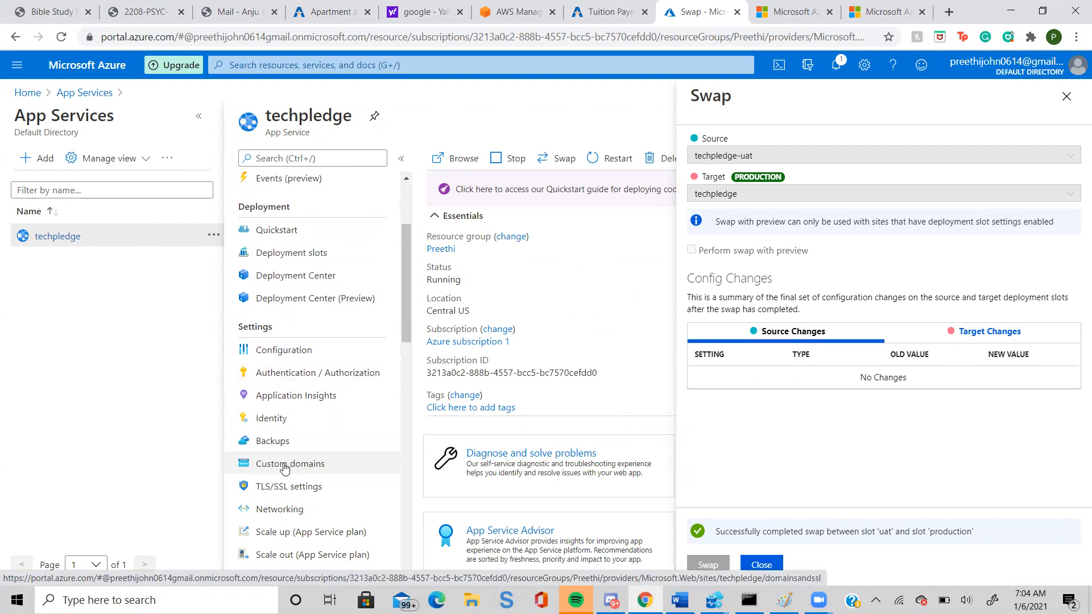
left_click(285, 468)
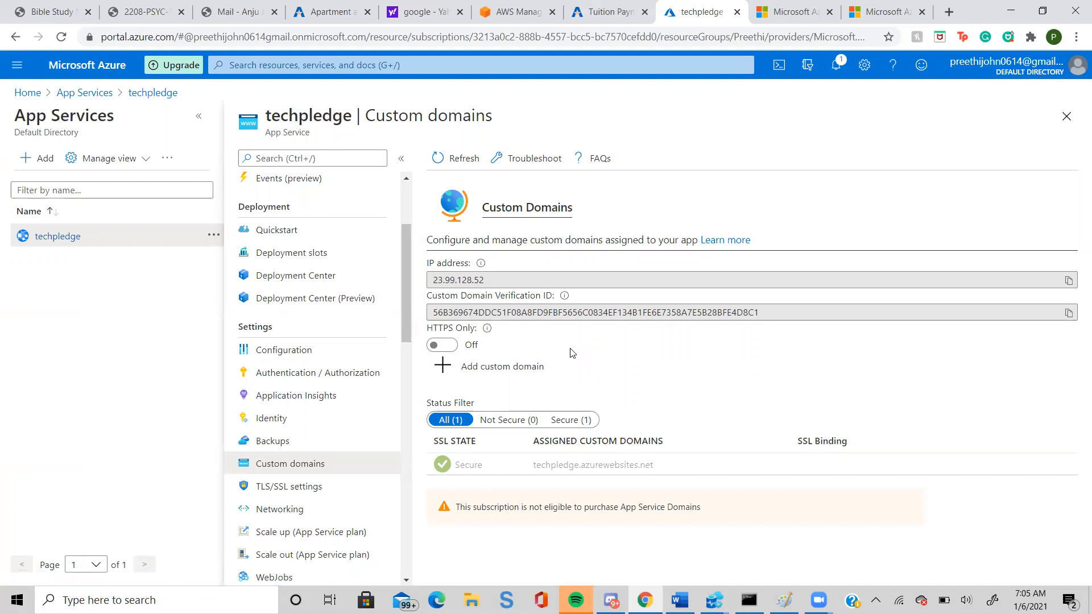
left_click(509, 368)
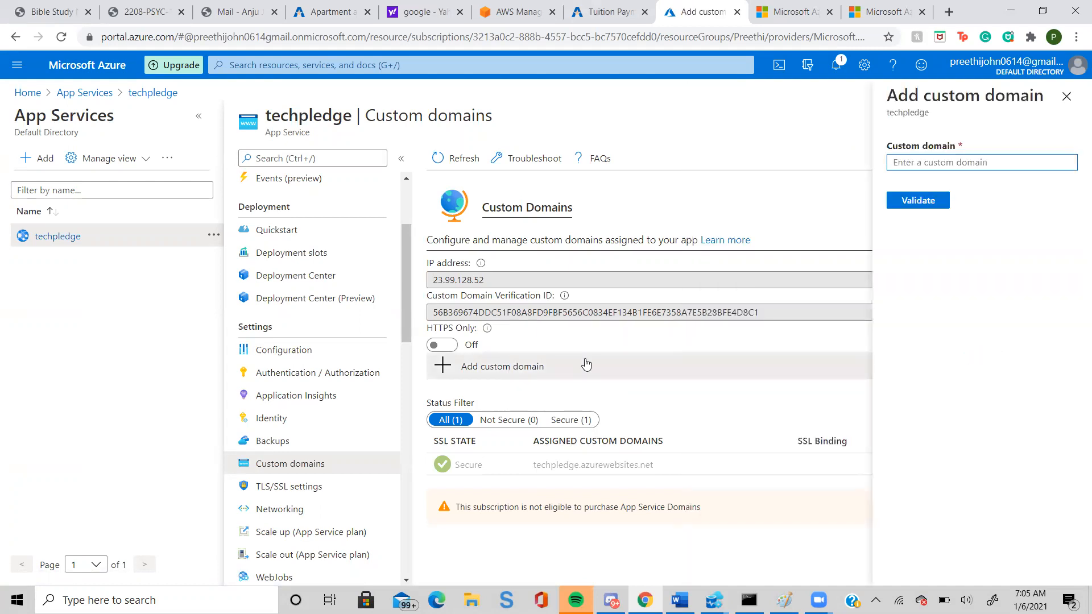
type("www.preethiazureexpert.com")
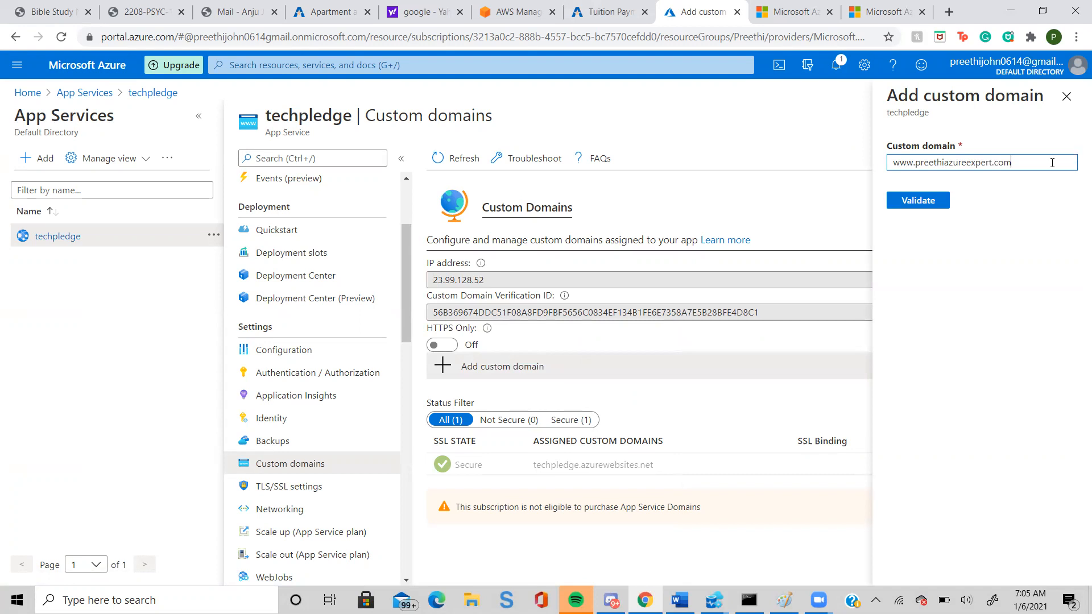
left_click_drag(1011, 163, 885, 179)
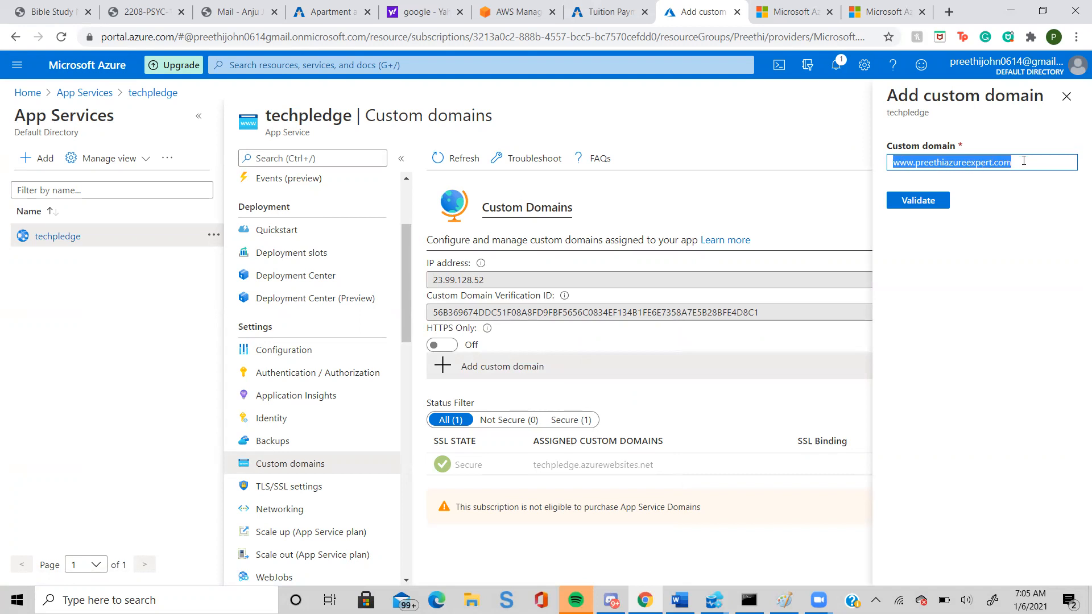
Search the web for godaddy in a new browser tab and open GoDaddy's official site.
left_click(948, 11)
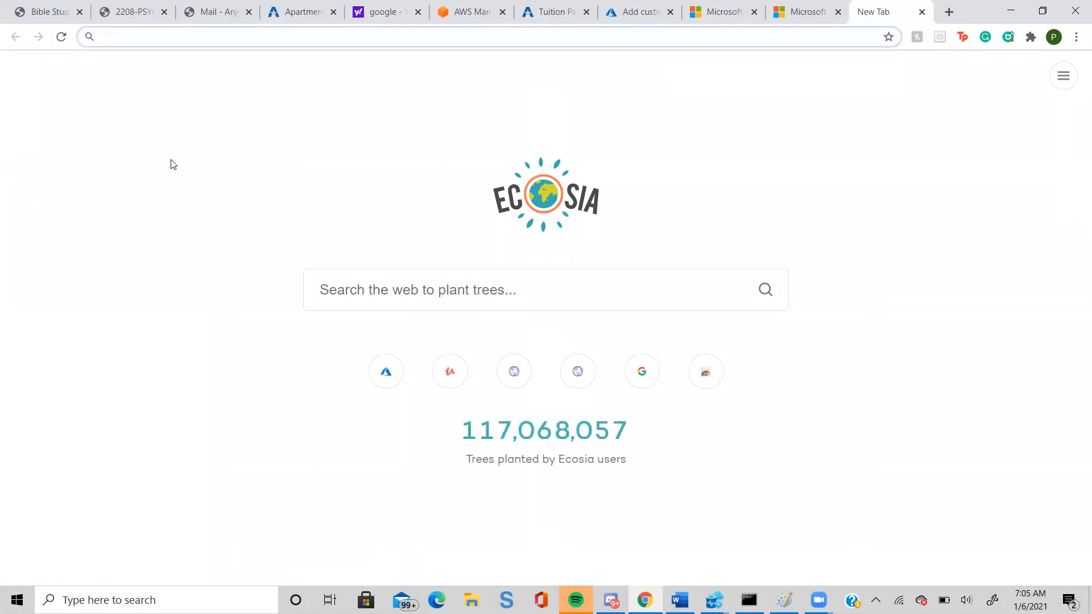
type("god")
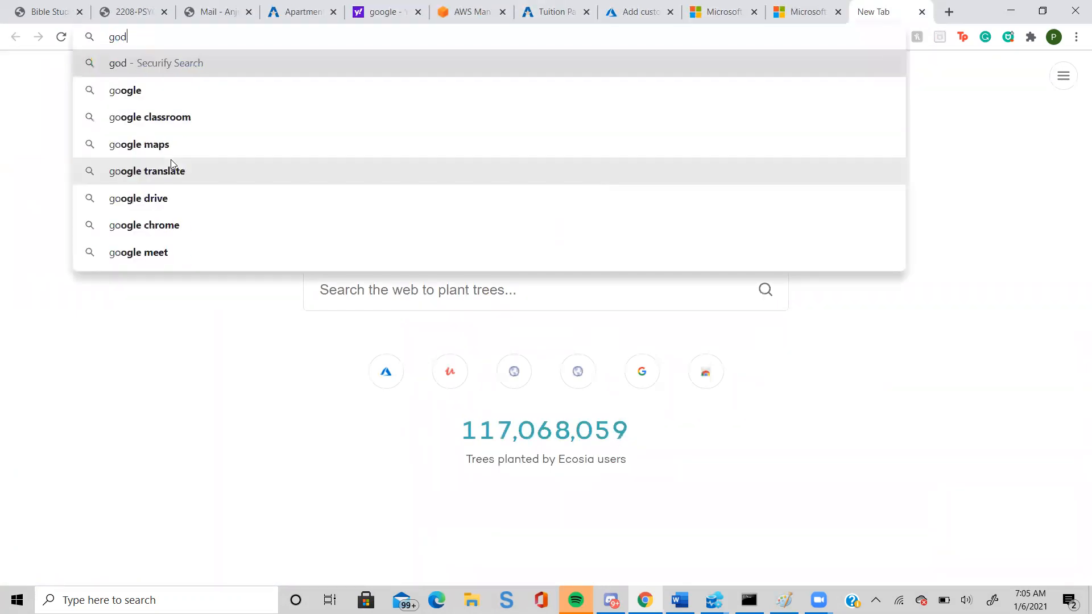
type("add")
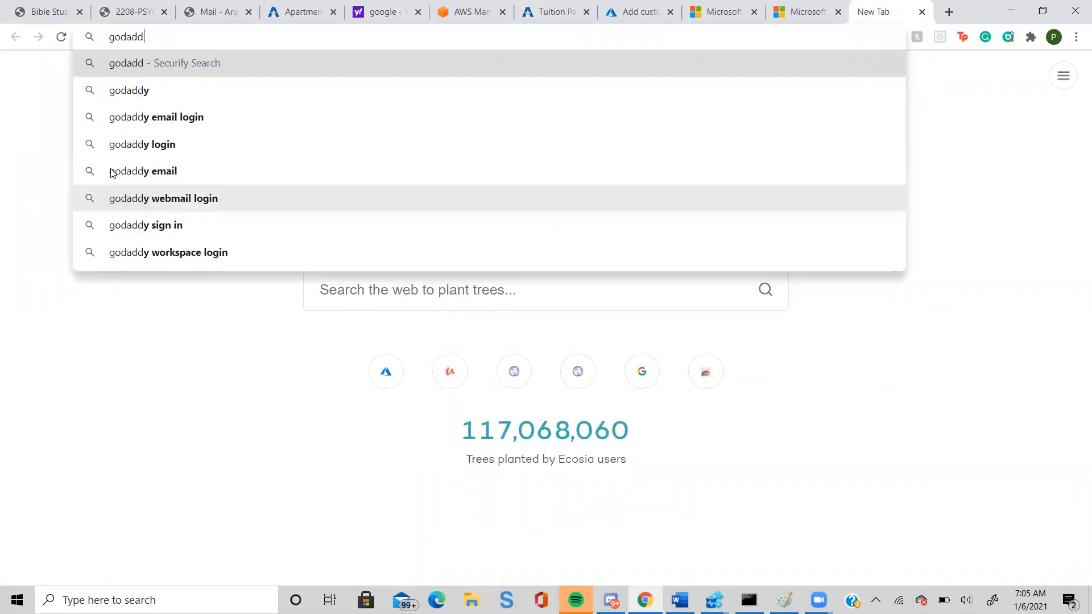
left_click(137, 91)
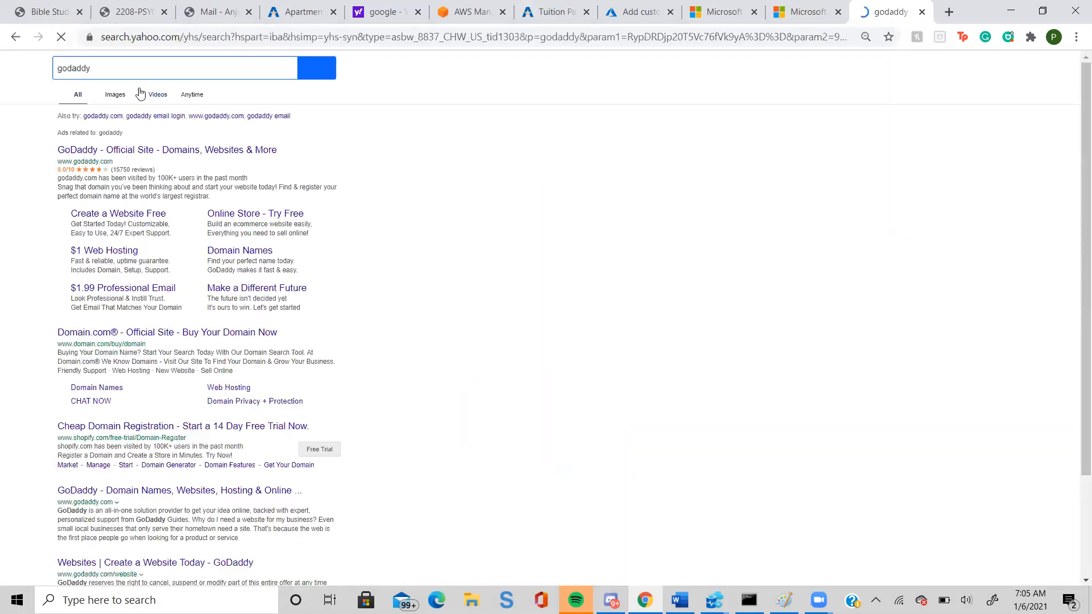
left_click(178, 154)
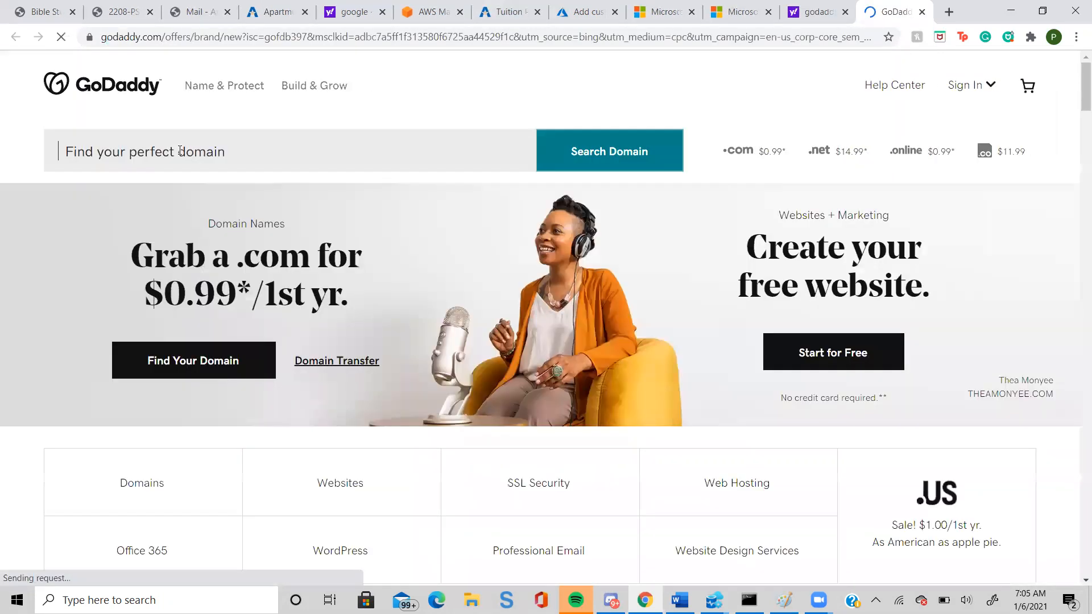
Search GoDaddy for the same personal azureexpert.com domain without the www prefix and check its availability and first-year price.
left_click(193, 157)
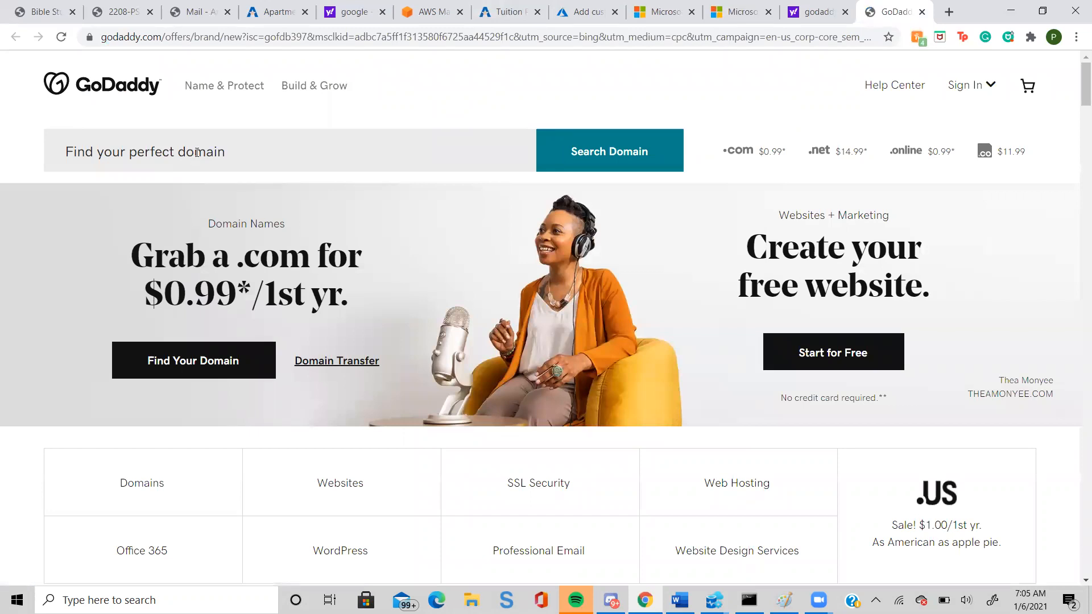
type("p")
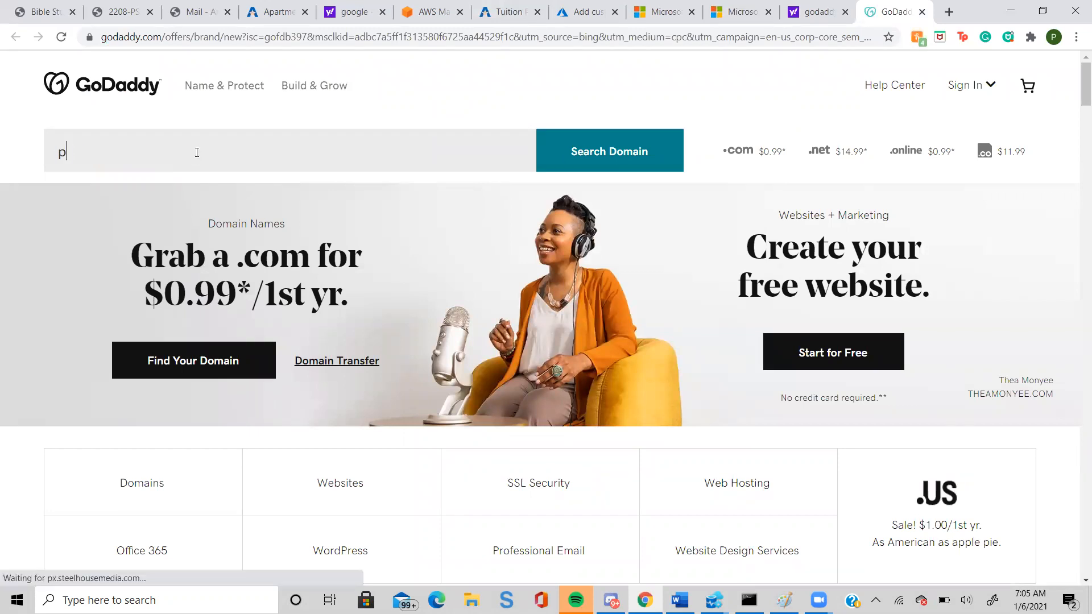
type("reethiazureex")
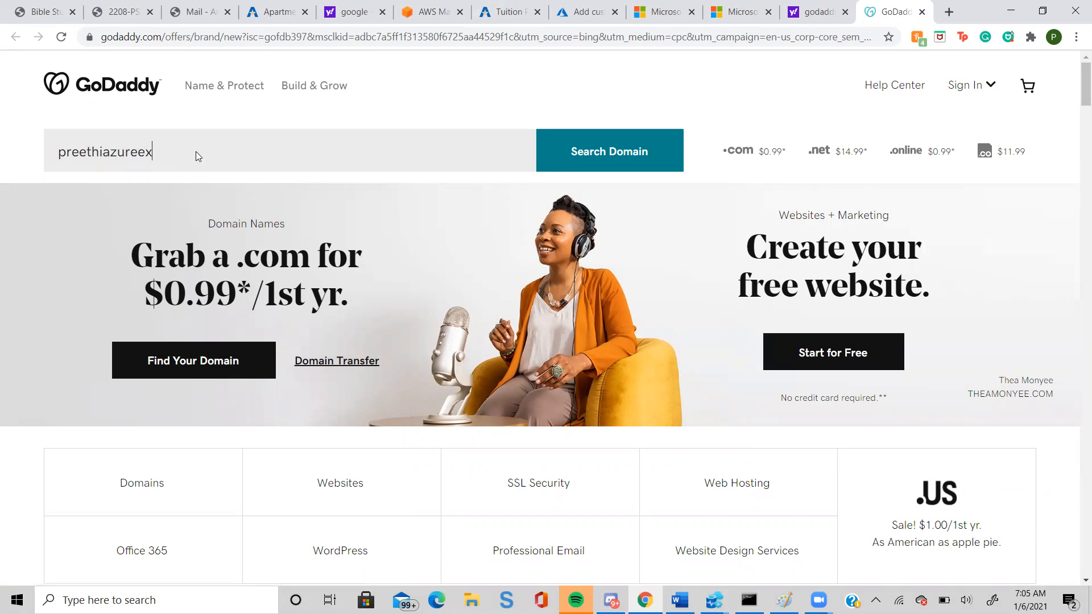
type("pert.com")
left_click(599, 163)
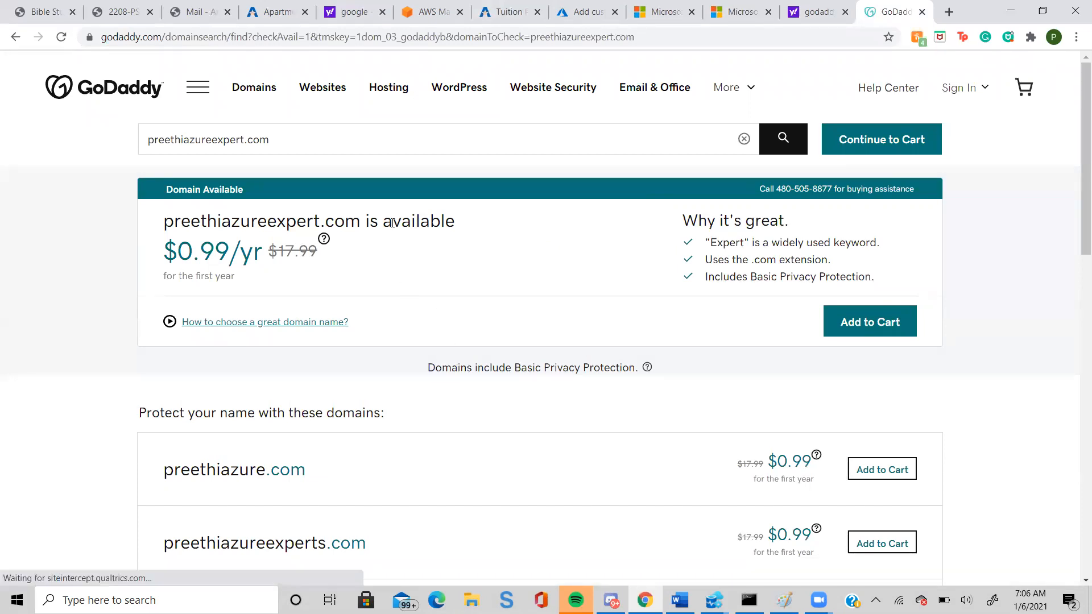
left_click_drag(227, 245, 207, 251)
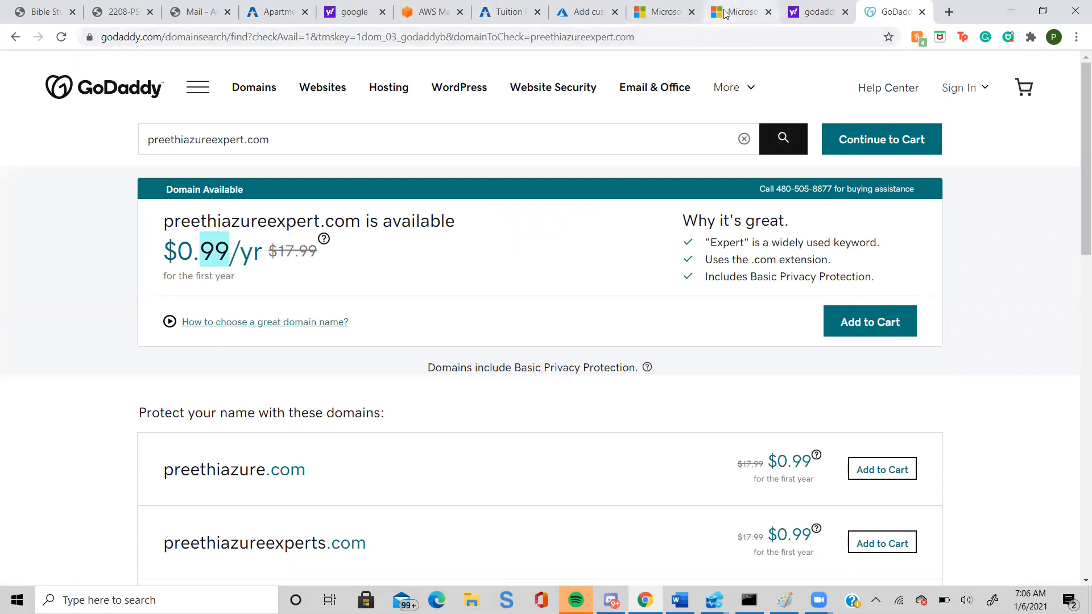
Close the techpledge production and UAT site tabs and return to the app's custom domain form in the Azure portal.
left_click(664, 12)
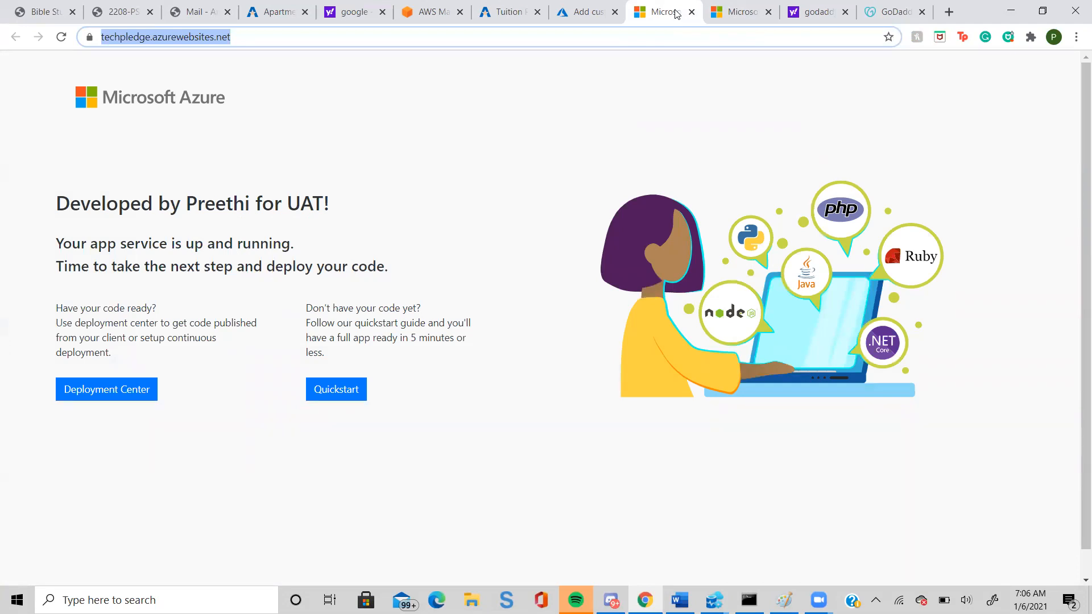
left_click(691, 12)
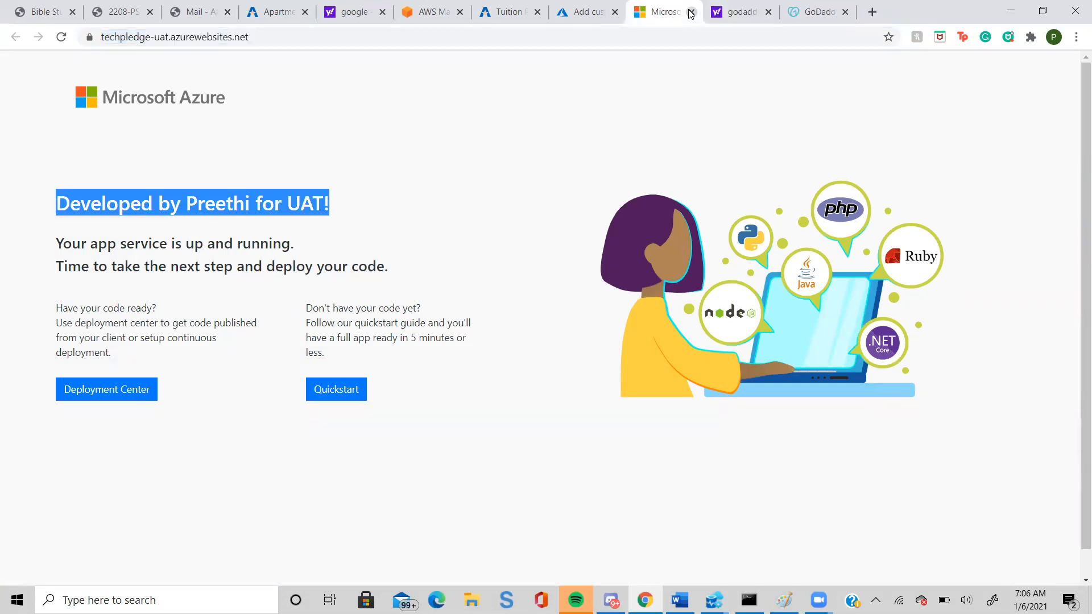
left_click(691, 12)
left_click(592, 14)
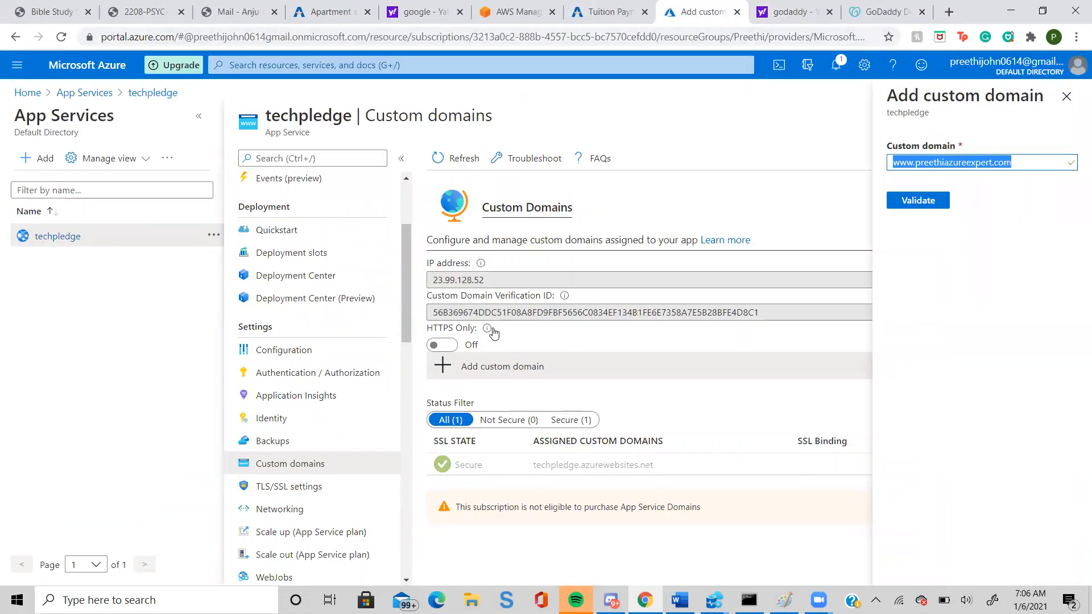
Dismiss the Add custom domain form and review the techpledge app's Backups and TLS/SSL settings.
mouse_move(492, 331)
left_click(1066, 96)
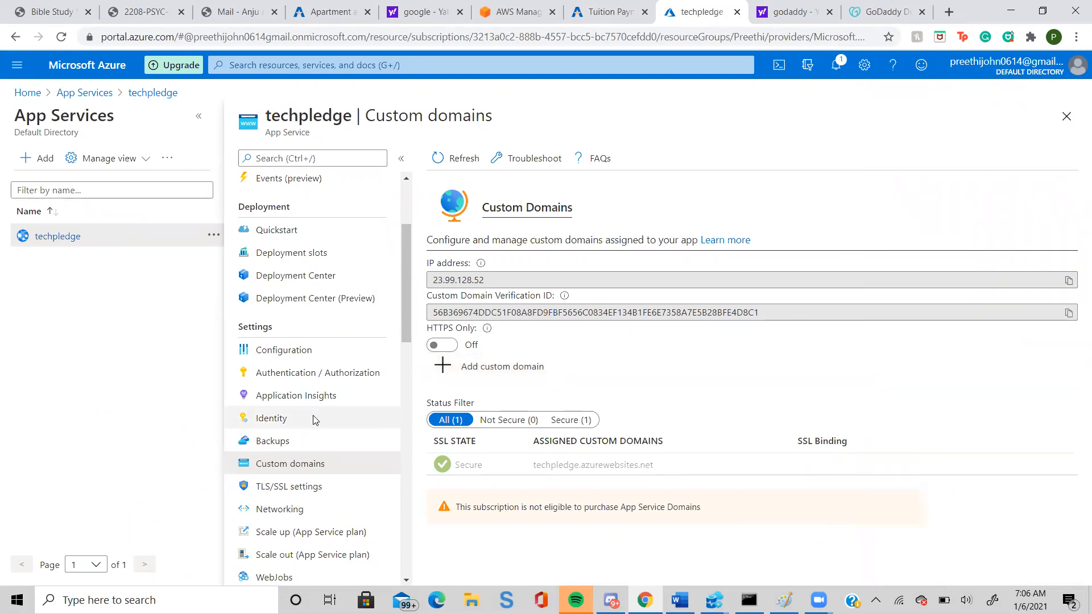
left_click(287, 447)
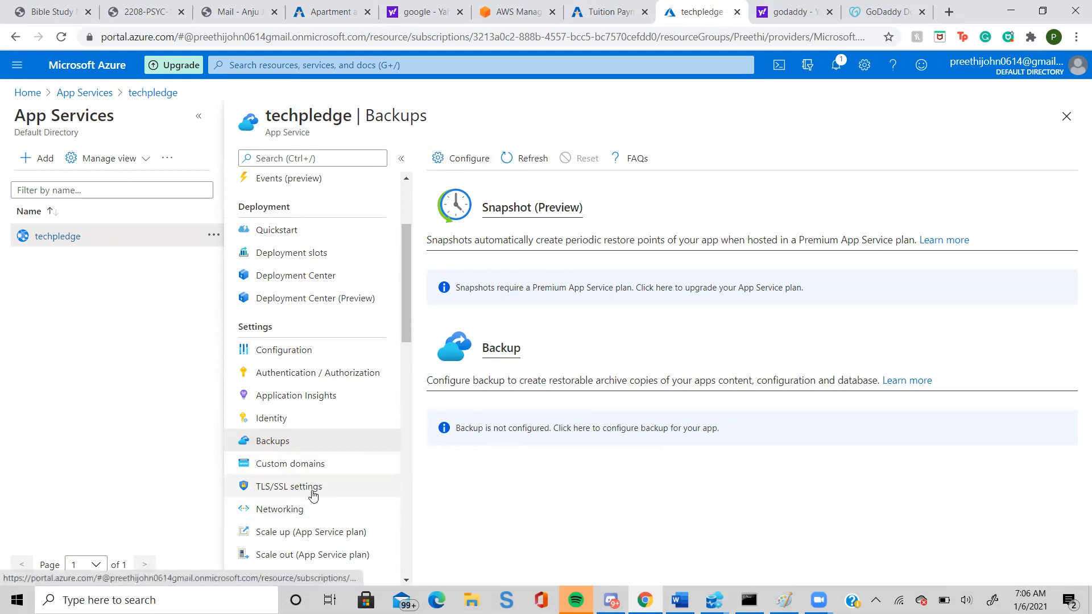
left_click(305, 488)
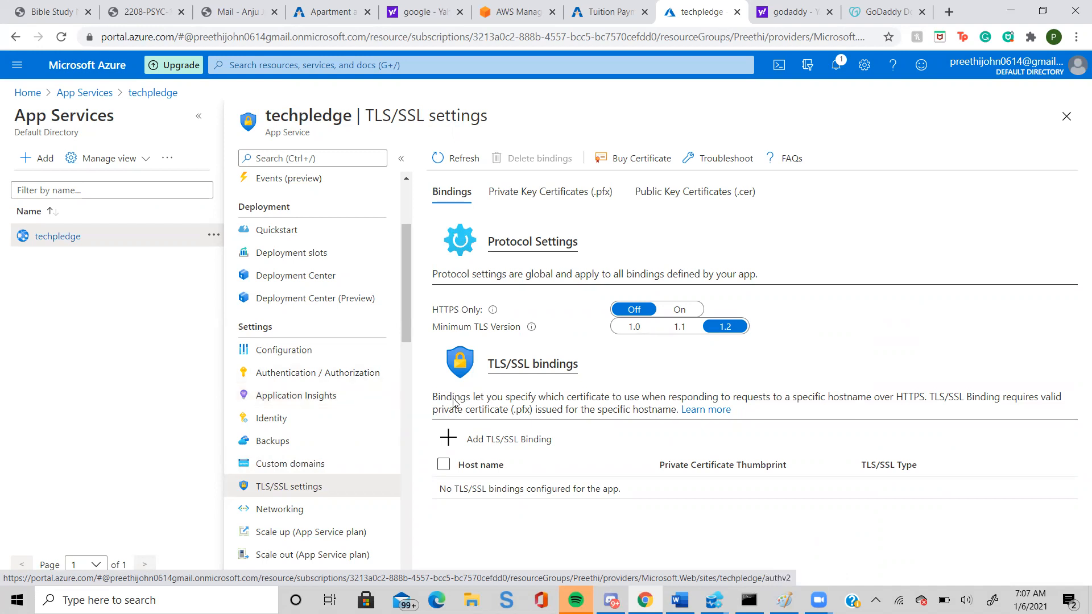
Open techpledgeconsulting.com in a new browser tab and examine its site security information and address.
left_click(946, 13)
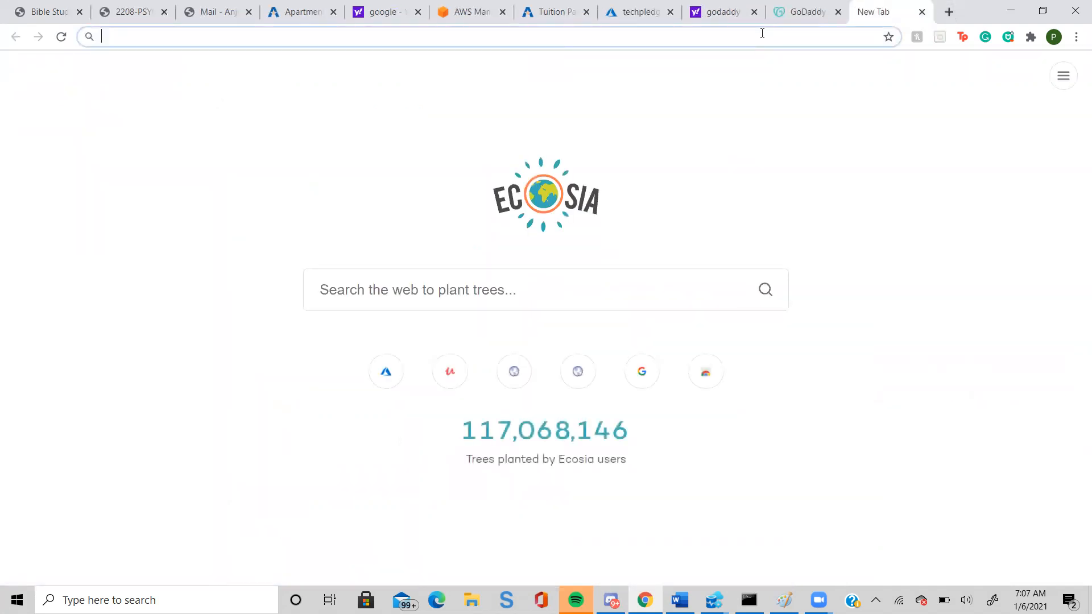
type("tec")
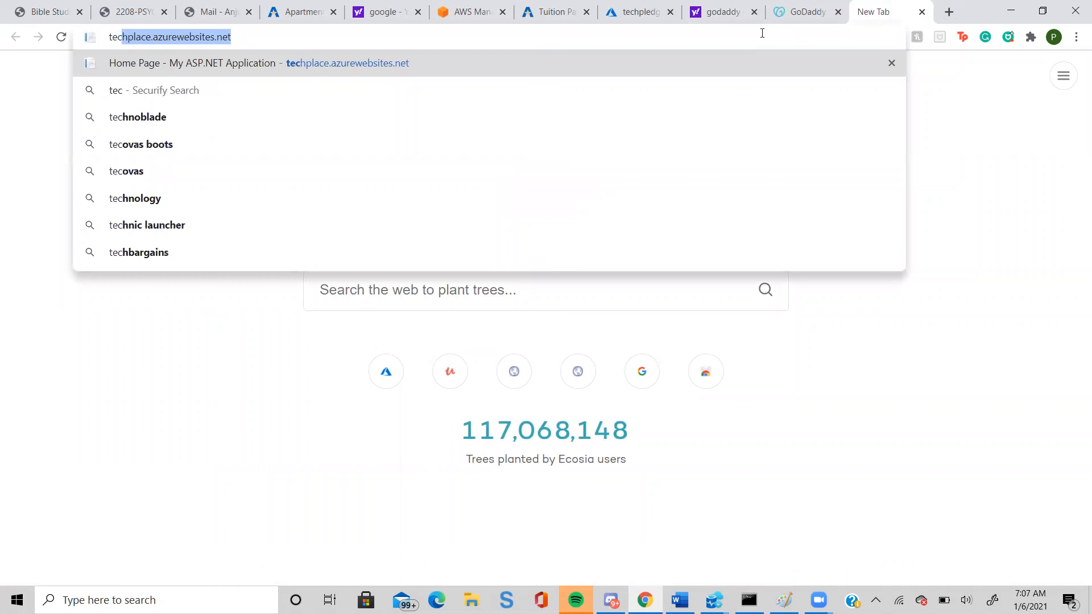
type("h")
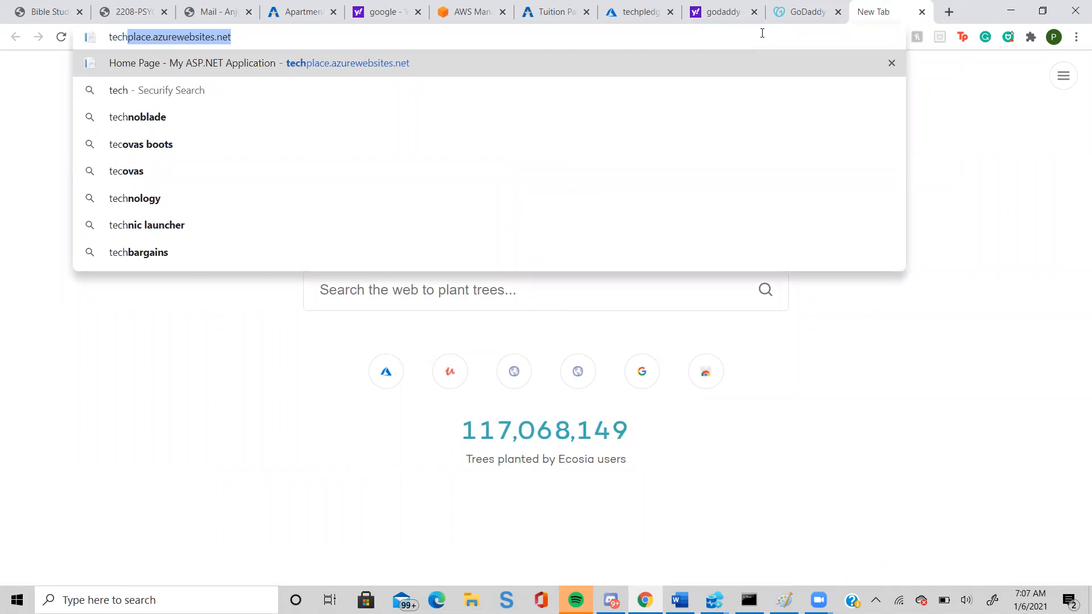
type("pledge")
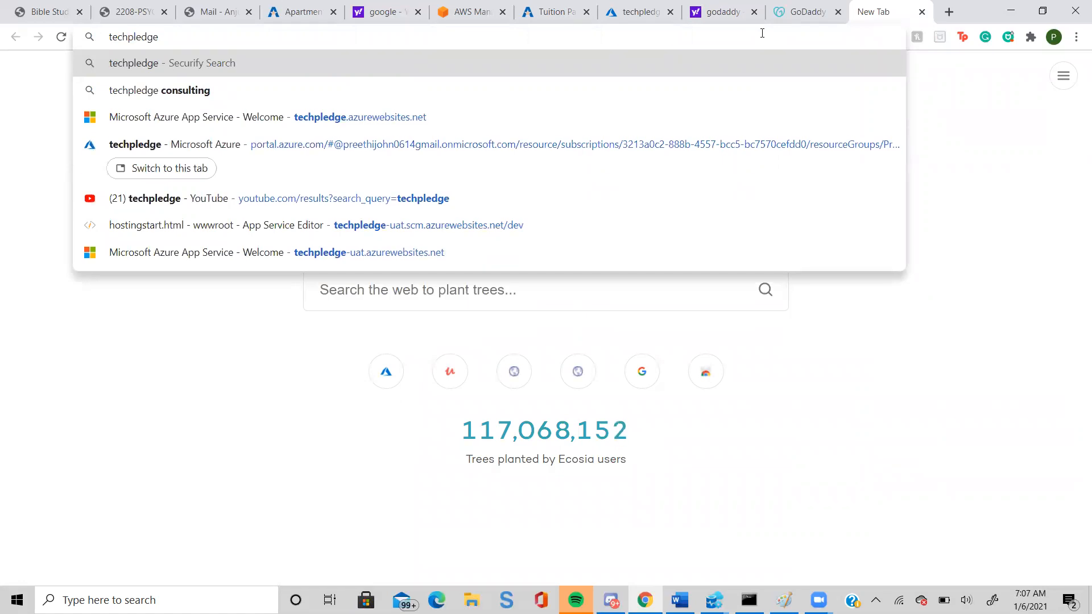
type("consultim")
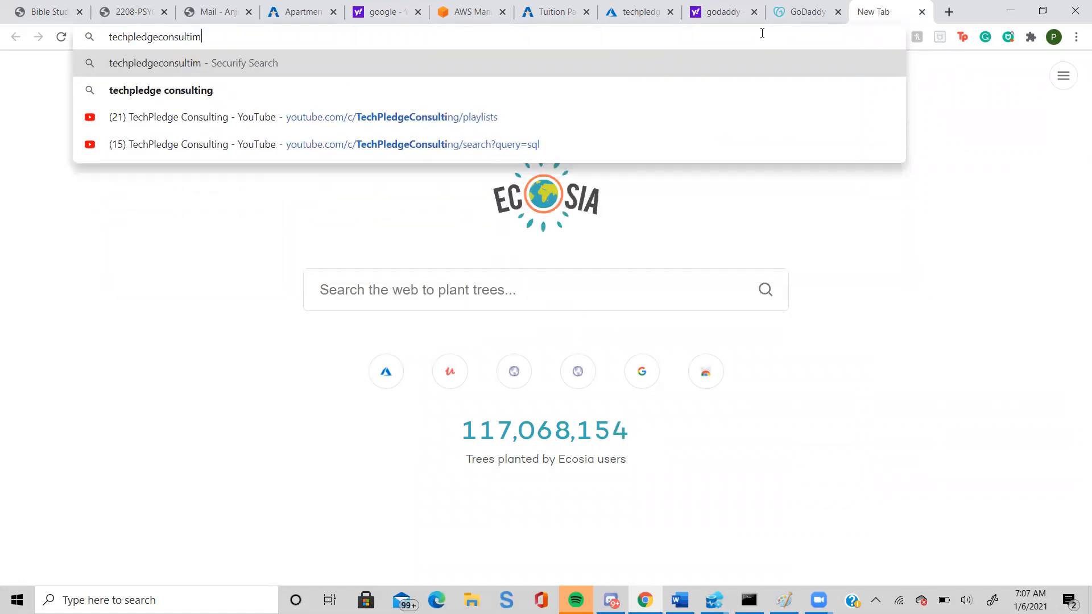
type("g.com")
key("Return")
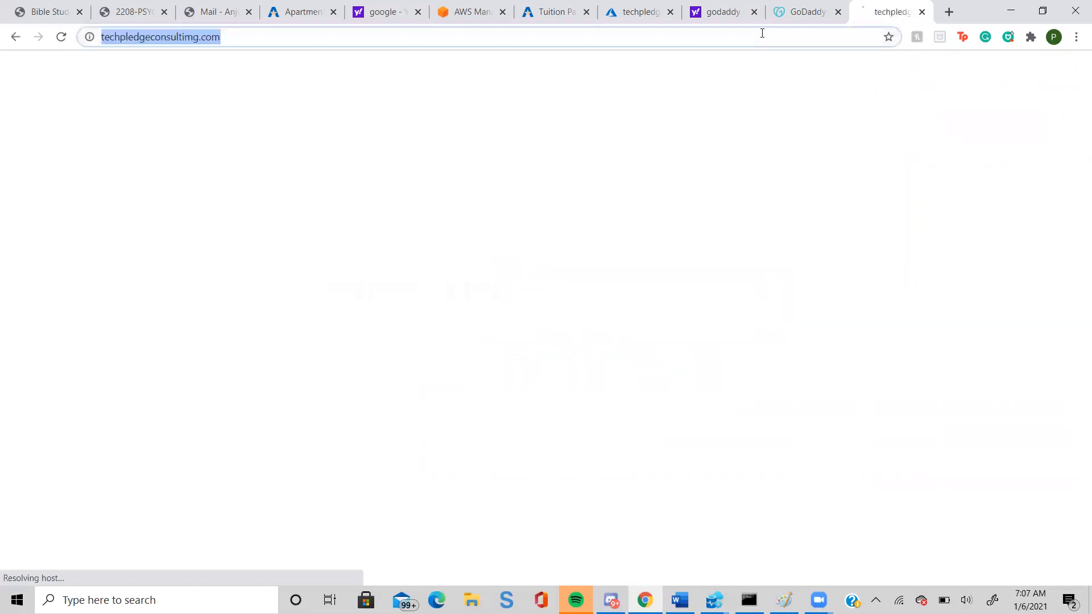
left_click(193, 37)
key("BackSpace")
type("n")
key("Return")
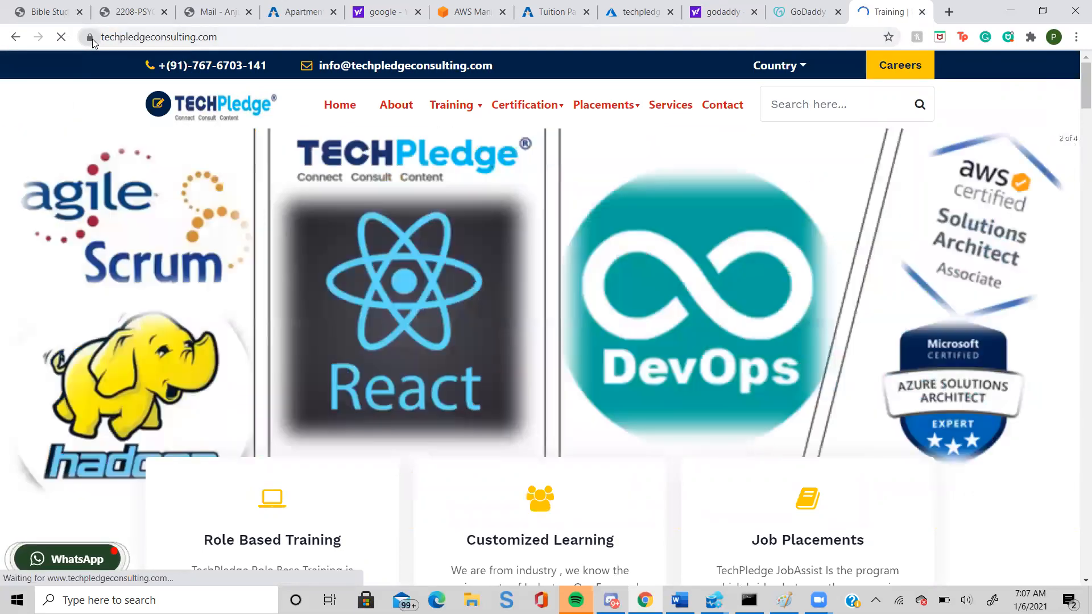
left_click(92, 41)
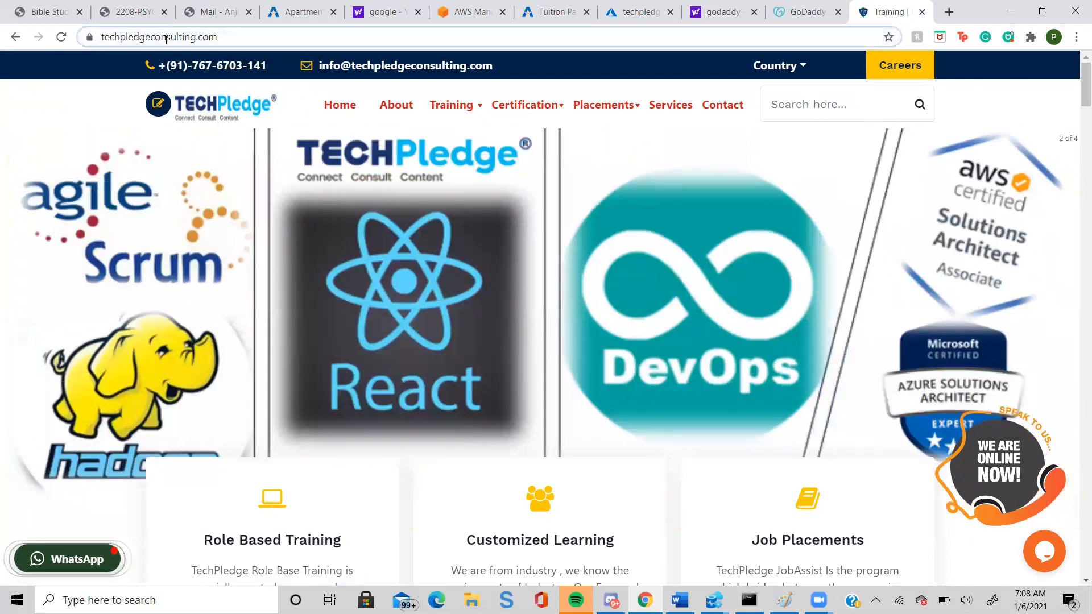
left_click_drag(219, 38, 94, 40)
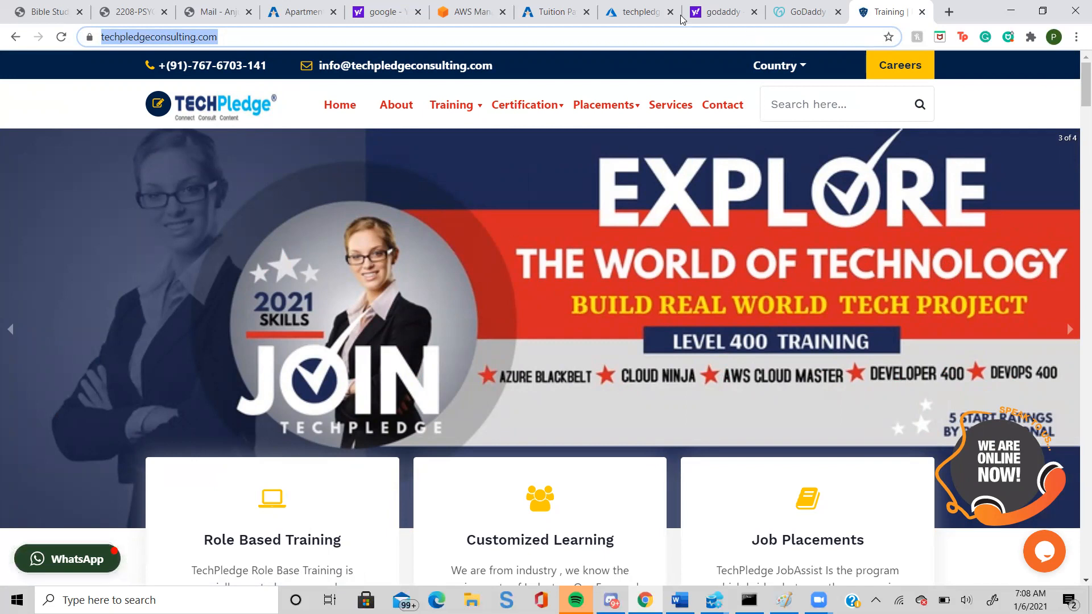
Return to the Azure portal and delete every resource in the All resources list, confirming the deletion with "yes".
left_click(636, 16)
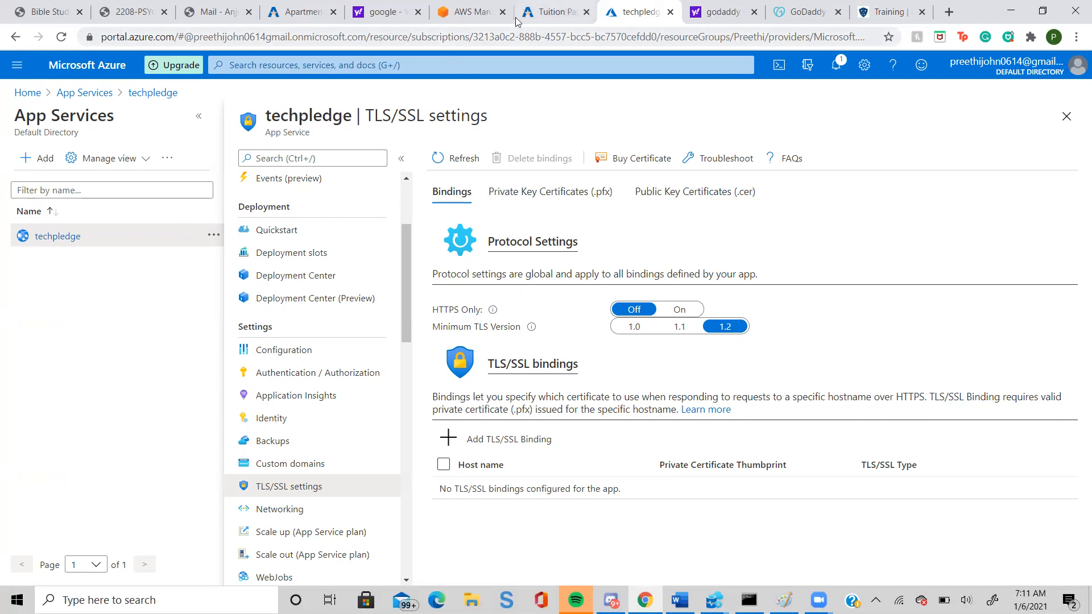
left_click(17, 65)
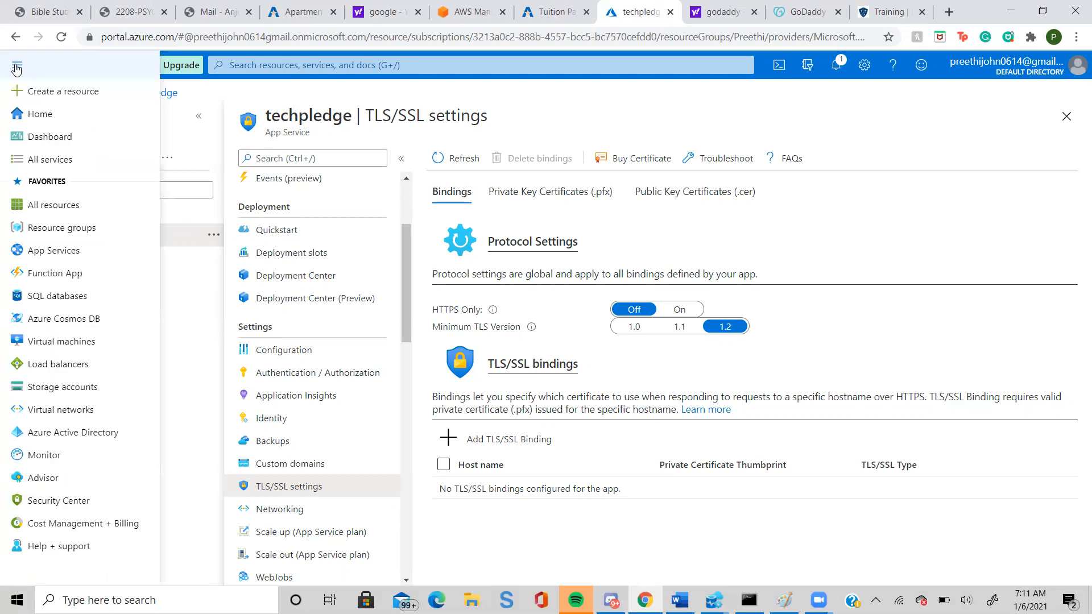
left_click(58, 208)
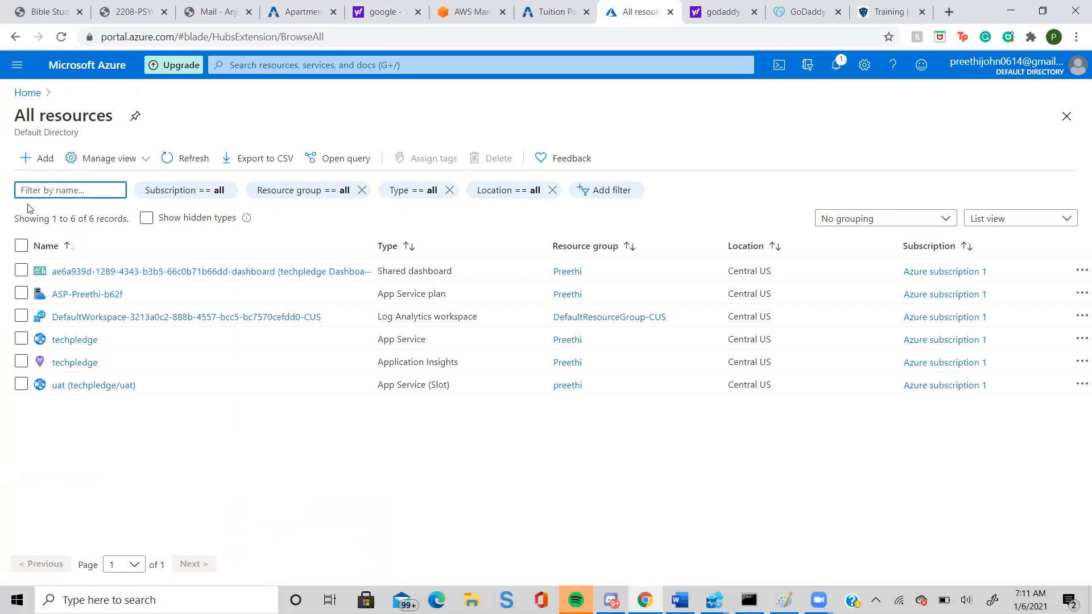
left_click(22, 245)
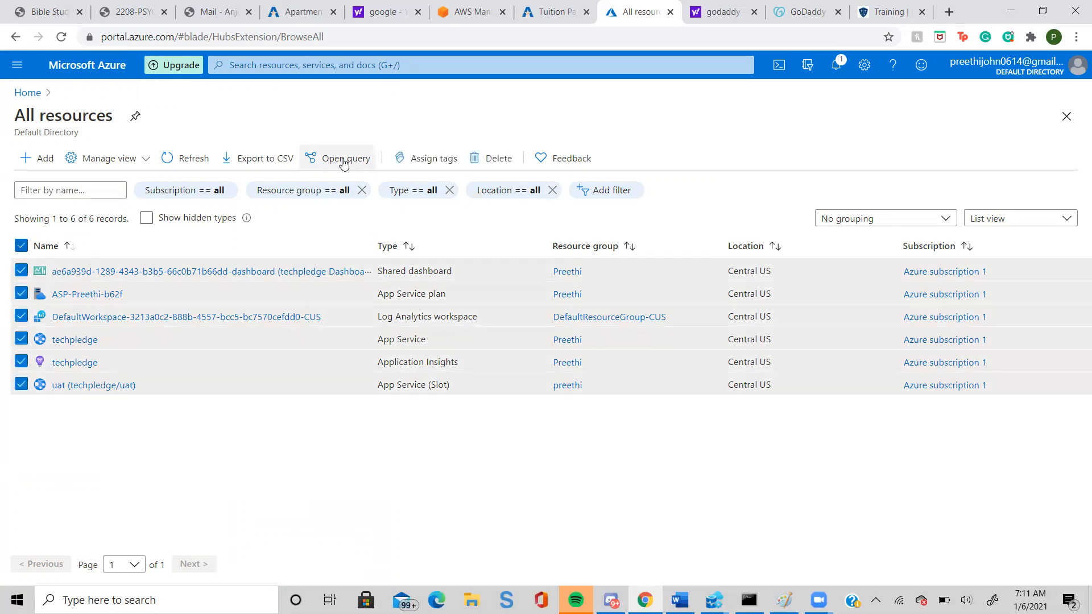
left_click(500, 159)
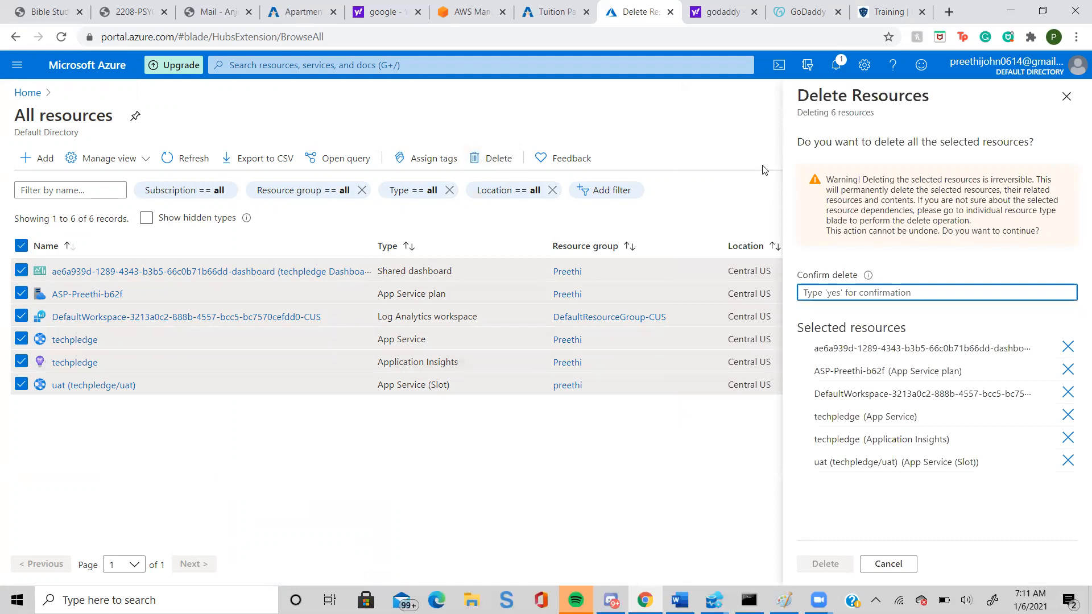
type("yes")
left_click(813, 564)
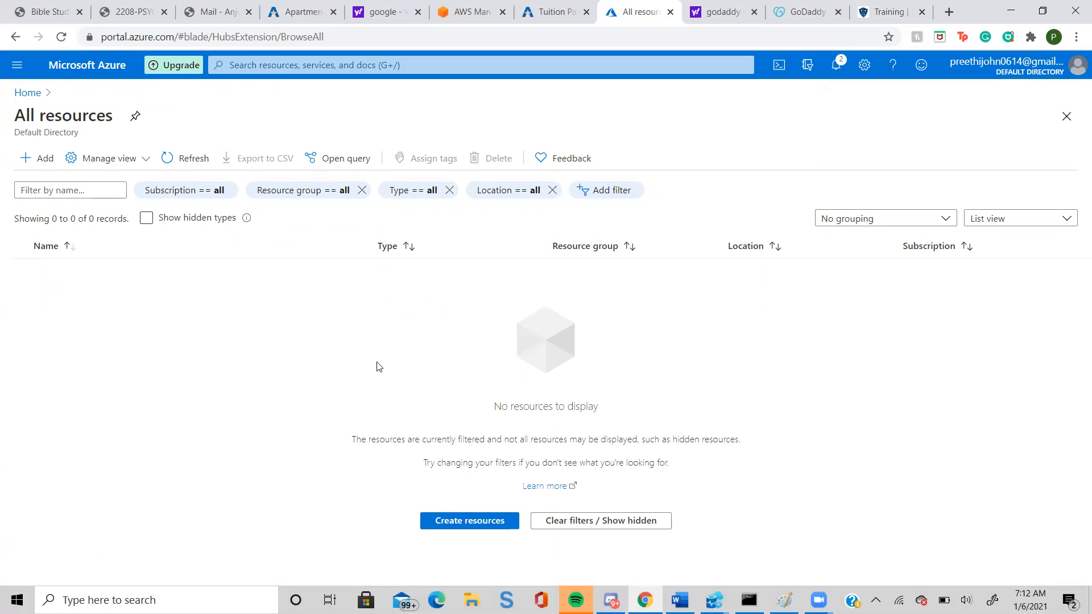
Show hidden resource types and delete the Application Insights Smart Detection action group, confirming with "yes".
left_click(147, 220)
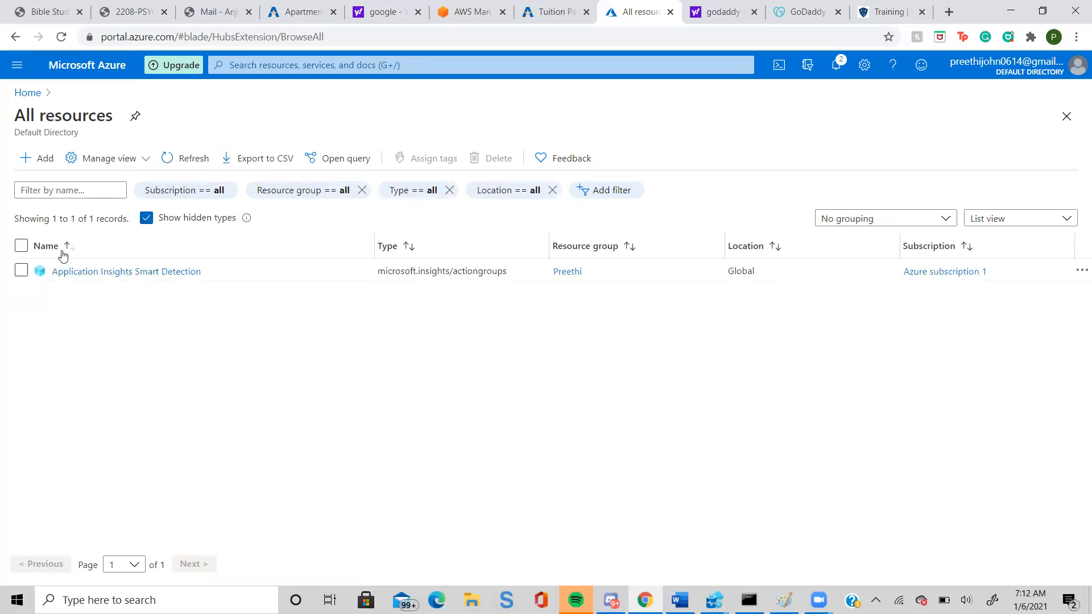
left_click(21, 271)
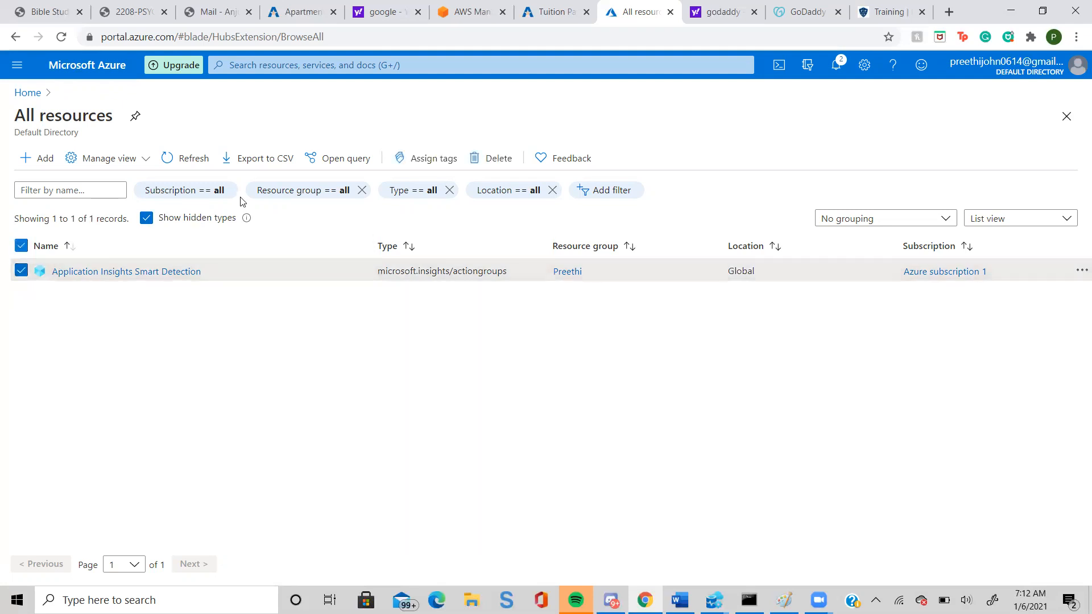
left_click(486, 159)
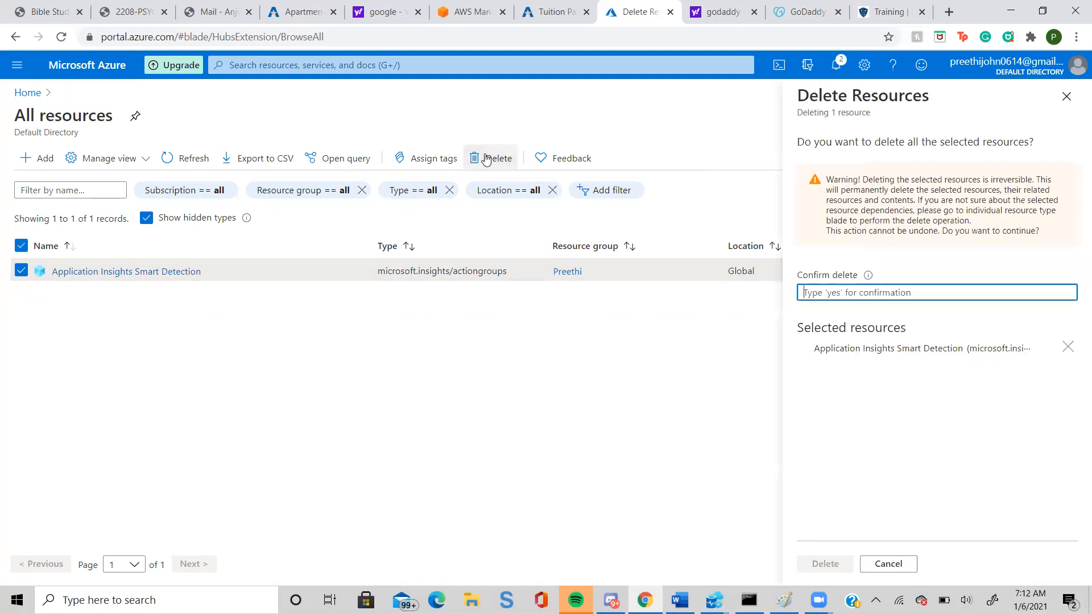
type("yes")
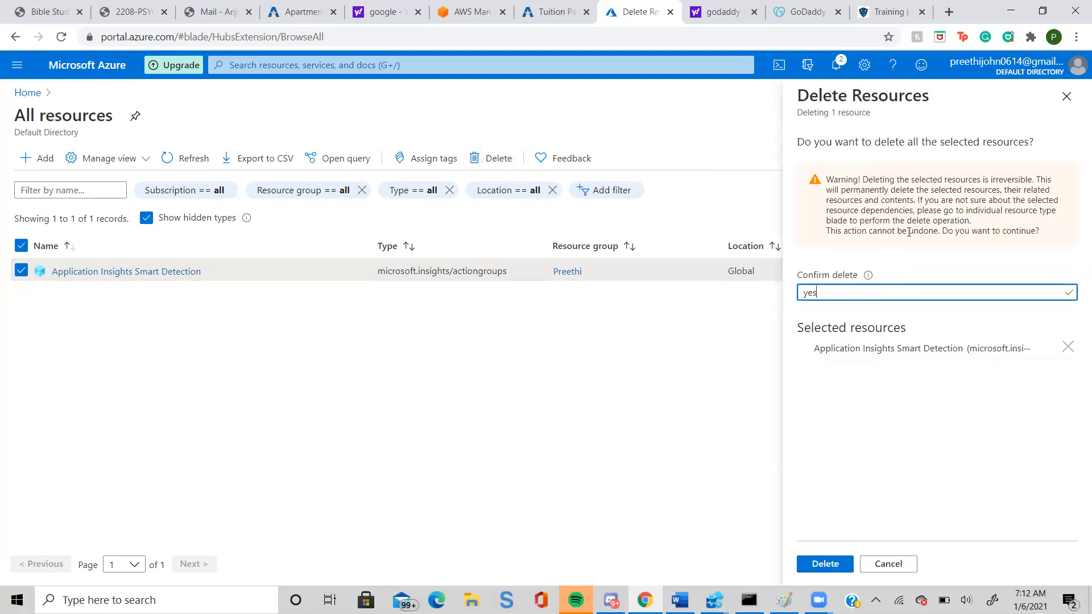
left_click(825, 564)
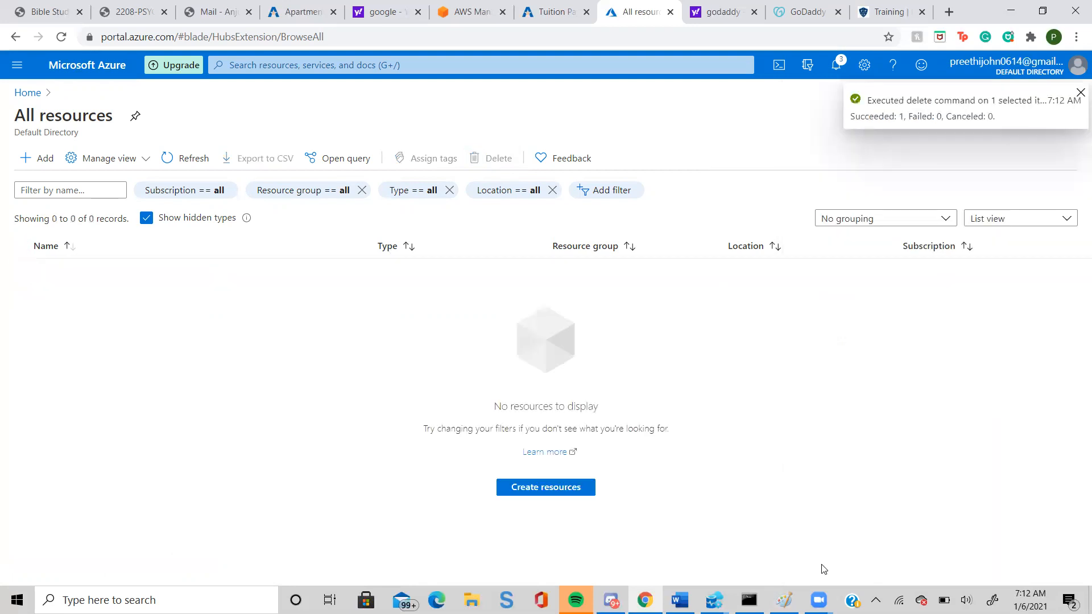